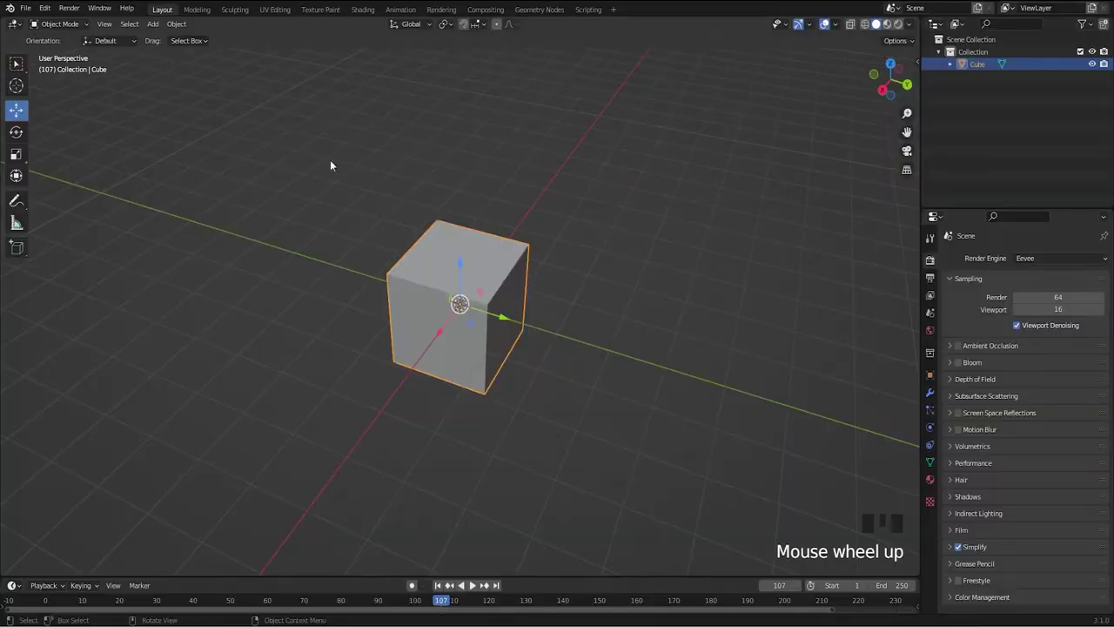
# - Delete the default cube and add a torus mesh at the world origin
pyautogui.press('Delete')
pyautogui.scroll(2, 588, 383)
pyautogui.hotkey('shift', 'a')
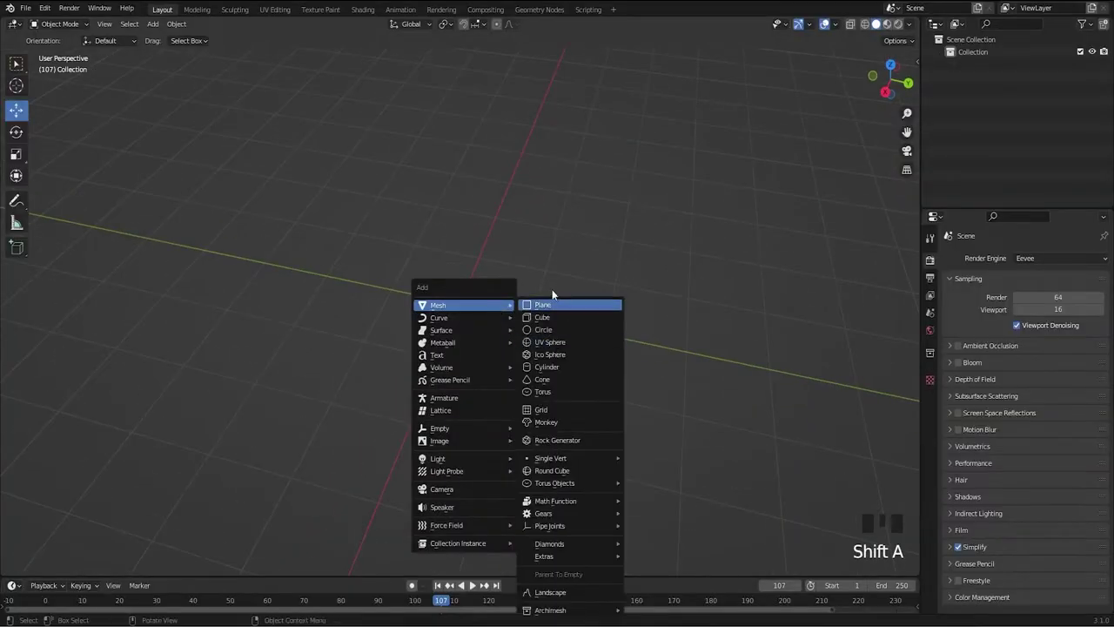
pyautogui.click(565, 396)
pyautogui.moveTo(566, 396)
pyautogui.mouseDown(button='middle')
pyautogui.moveTo(514, 356)
pyautogui.moveTo(545, 389)
pyautogui.mouseUp(button='middle')
# - Inset all of the torus's faces individually, then extrude them about 0.33 m along their normals
pyautogui.press('Tab')
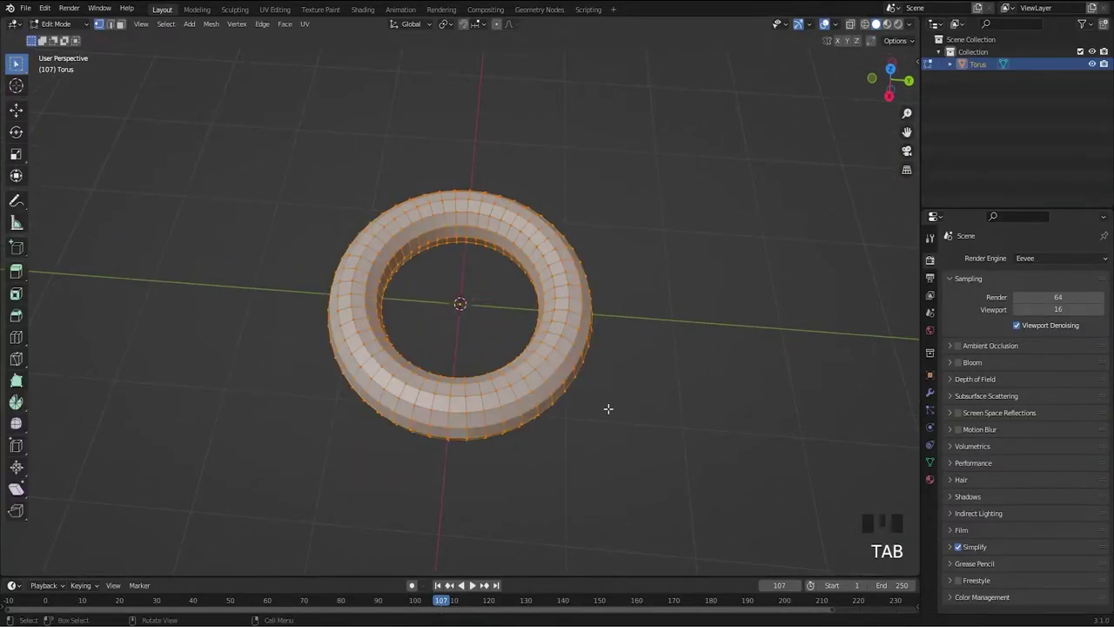
pyautogui.press('i')
pyautogui.click(611, 409)
pyautogui.hotkey('alt', 'e')
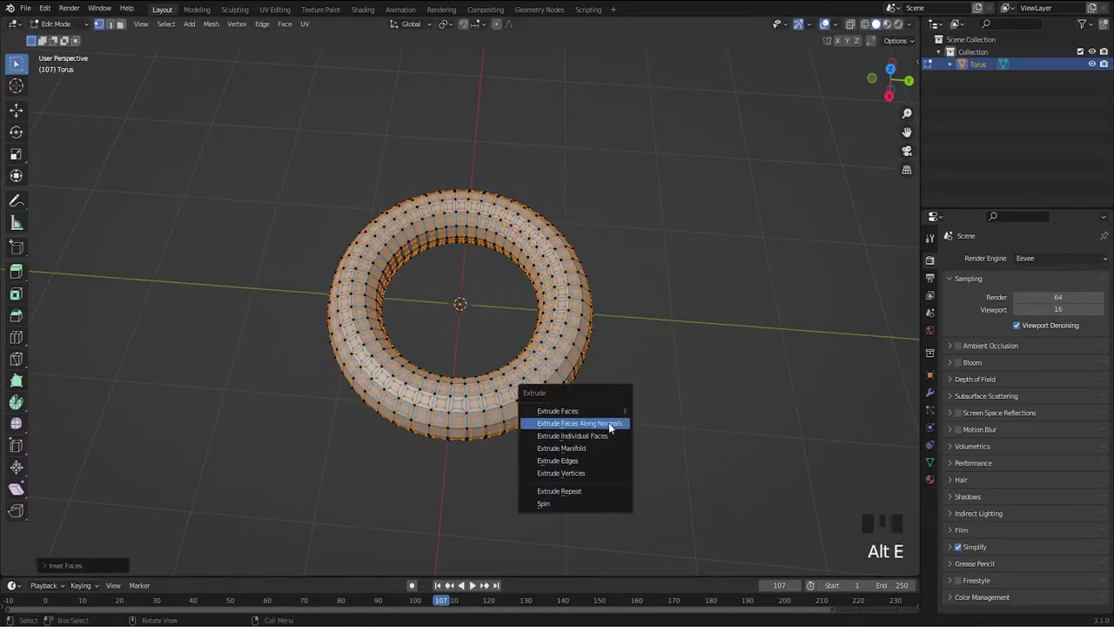
pyautogui.click(605, 422)
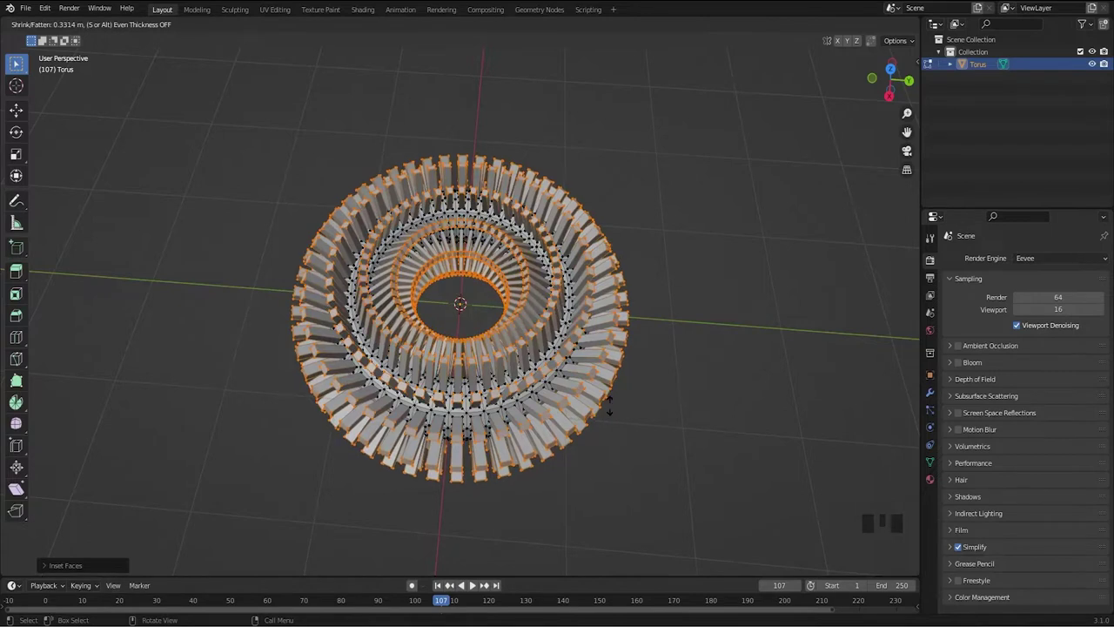
pyautogui.press('Tab')
# - Rotate the spiked torus 90° about the Y axis to stand it upright
pyautogui.moveTo(708, 355); pyautogui.dragTo(605, 341, button='middle')
pyautogui.click(606, 340)
pyautogui.press('r')
pyautogui.press('x')
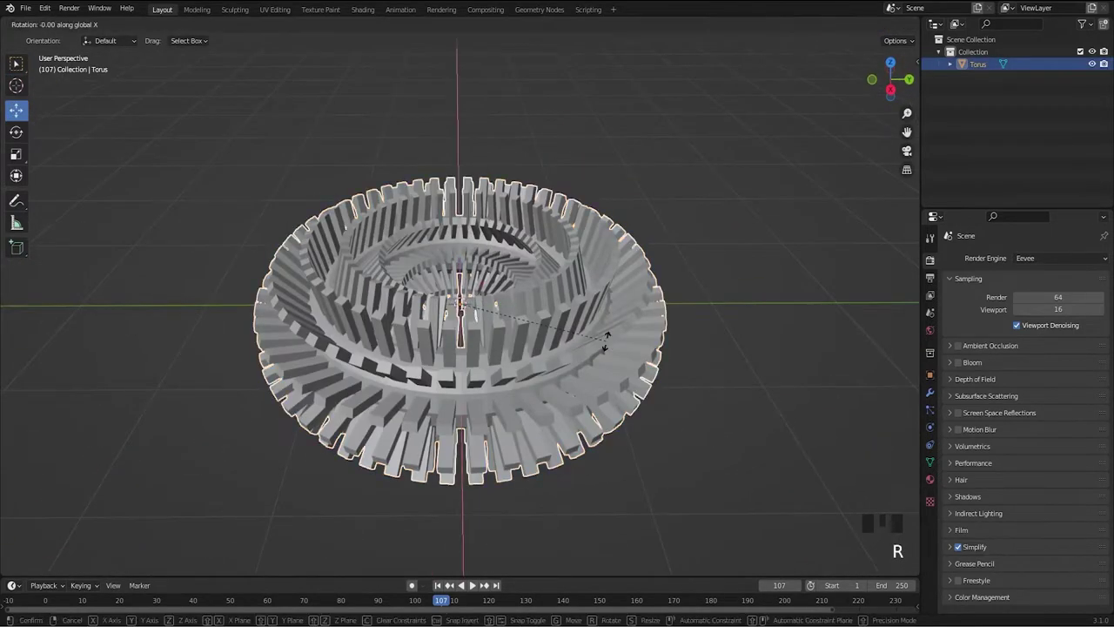
pyautogui.write('90')
pyautogui.press('Return')
# - Add a camera and move it out along the X axis in front of the torus
pyautogui.moveTo(593, 369); pyautogui.dragTo(589, 338, button='middle')
pyautogui.click(464, 294)
pyautogui.hotkey('shift', 'a')
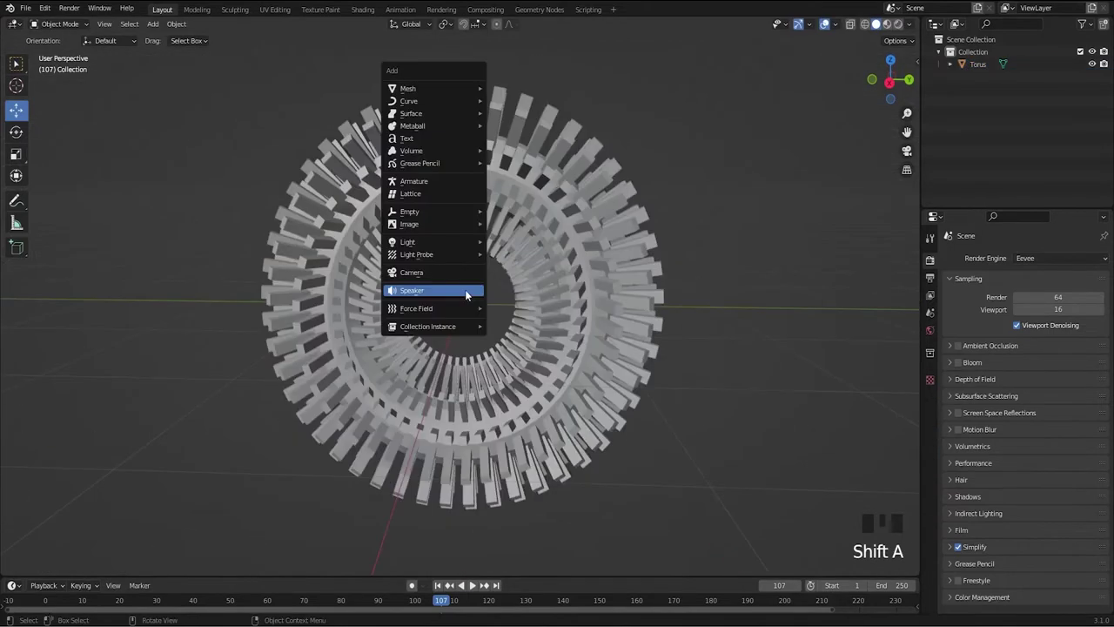
pyautogui.click(447, 270)
pyautogui.moveTo(484, 351); pyautogui.dragTo(570, 409, button='middle')
pyautogui.moveTo(507, 322); pyautogui.dragTo(871, 425)
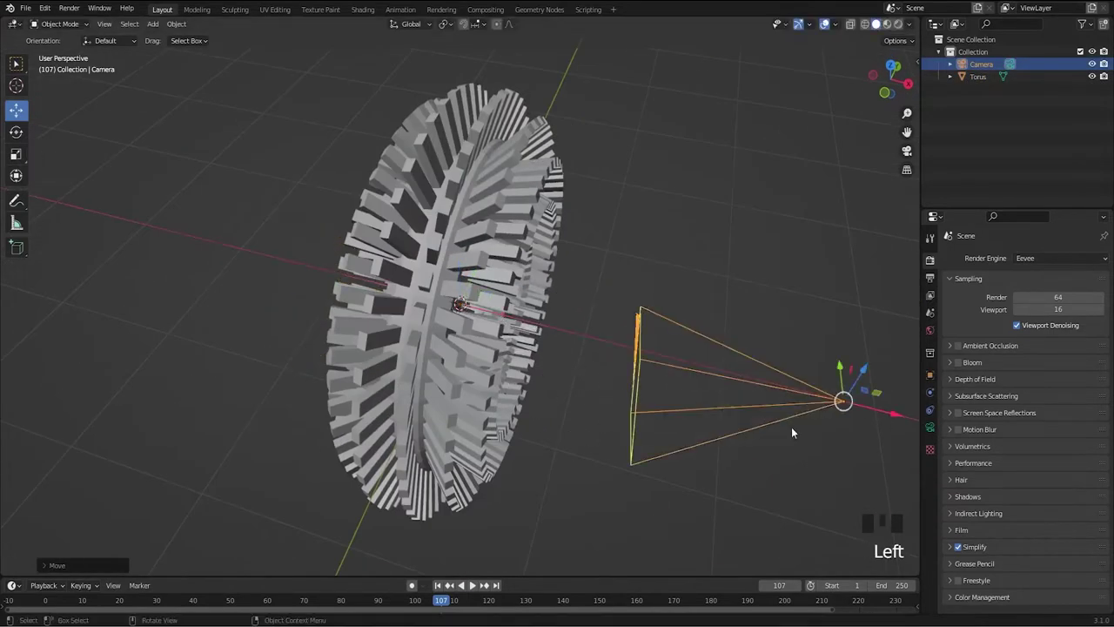
# - Set the camera's rotation to 90°, 0°, 90° and, looking through it, pull it back along local Z to frame the whole torus
pyautogui.click(930, 375)
pyautogui.press('KP_0')
pyautogui.press('g')
pyautogui.press('z')
pyautogui.press('z')
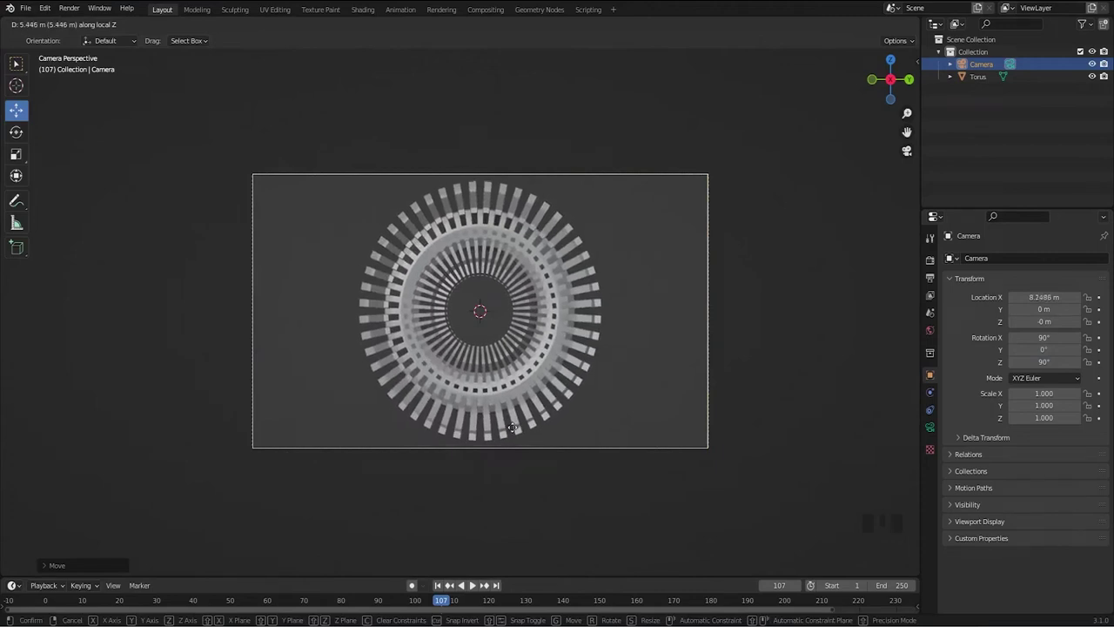
pyautogui.click(510, 424)
# - Apply the torus's rotation, enlarge the timeline and go to frame 0
pyautogui.click(597, 388)
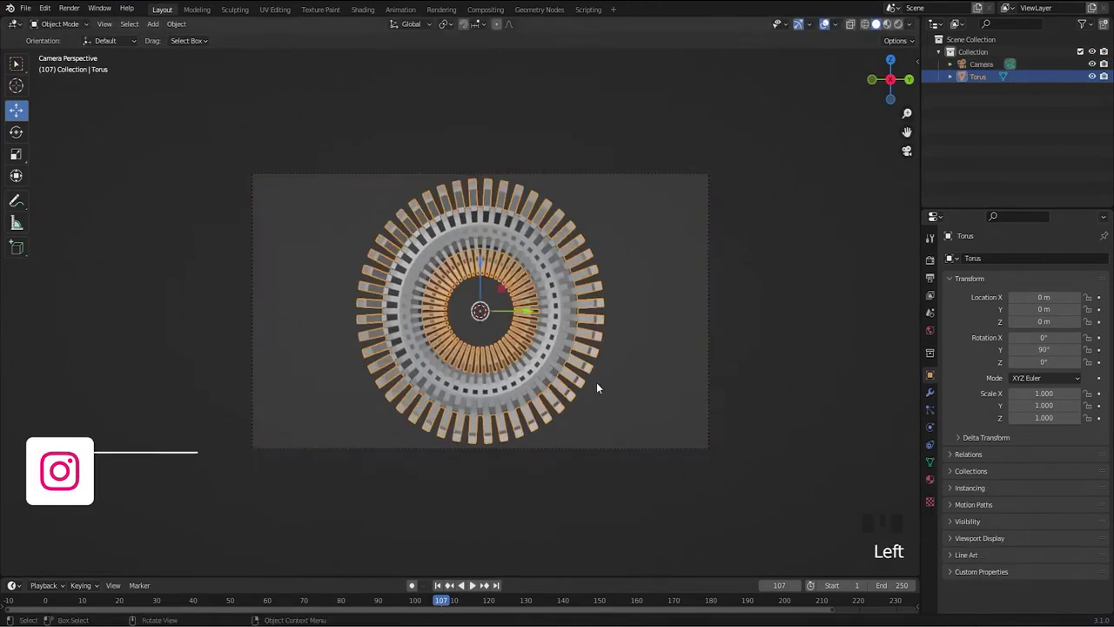
pyautogui.click(600, 391)
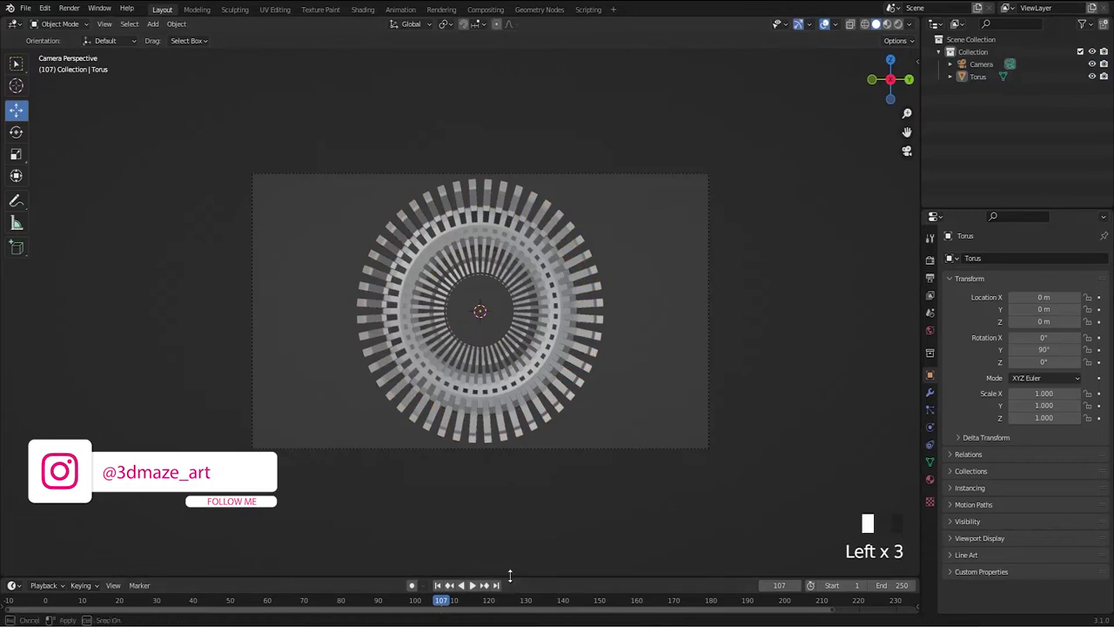
pyautogui.moveTo(510, 575); pyautogui.dragTo(510, 535)
pyautogui.click(502, 372)
pyautogui.press('Left')
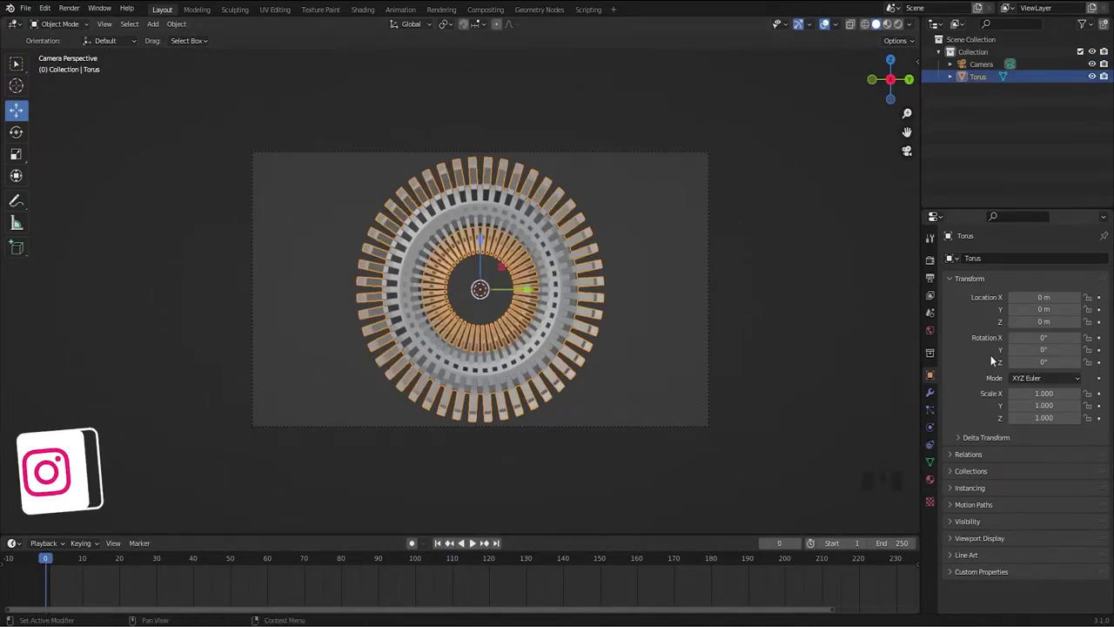
# - Keyframe the torus's X rotation at 0° on frame 0 and 60° on frame 100, and play the animation
pyautogui.click(415, 559)
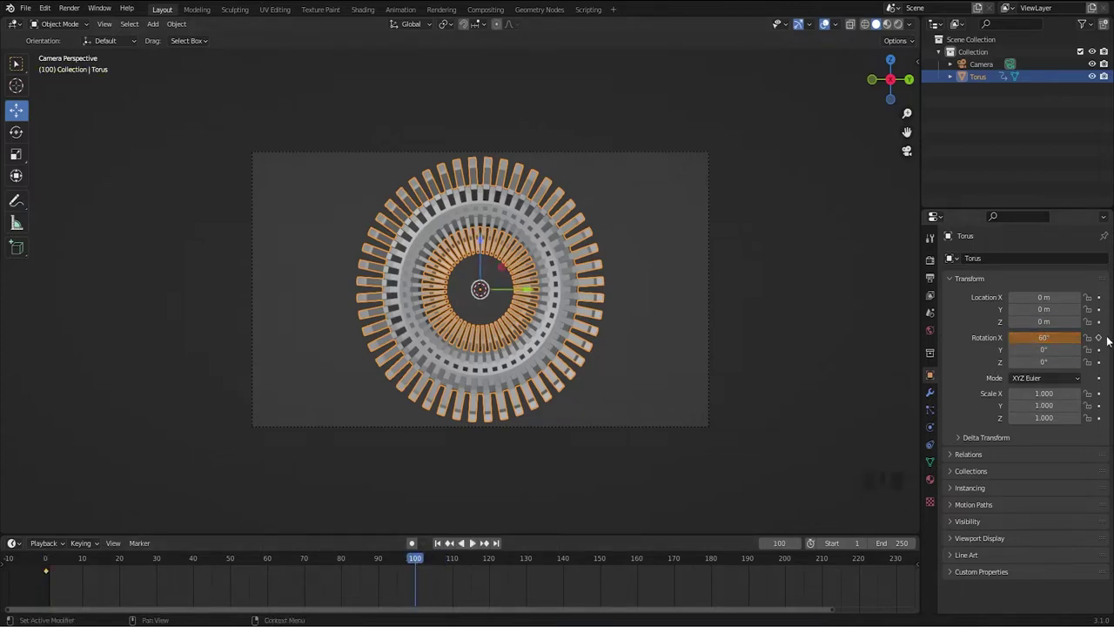
pyautogui.click(35, 555)
pyautogui.press('space')
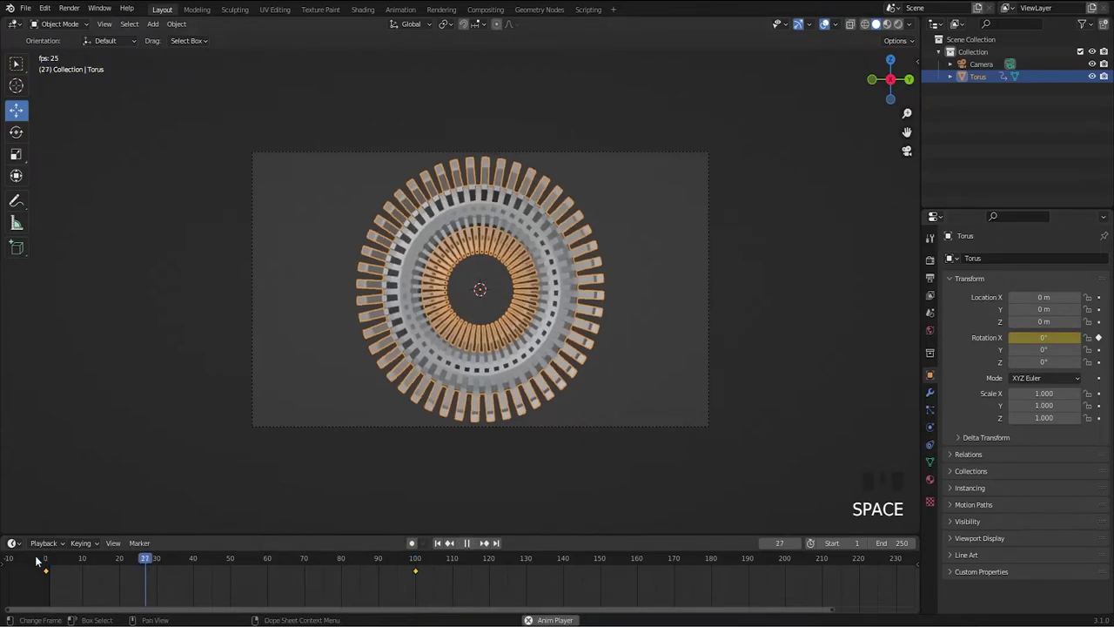
pyautogui.press('space')
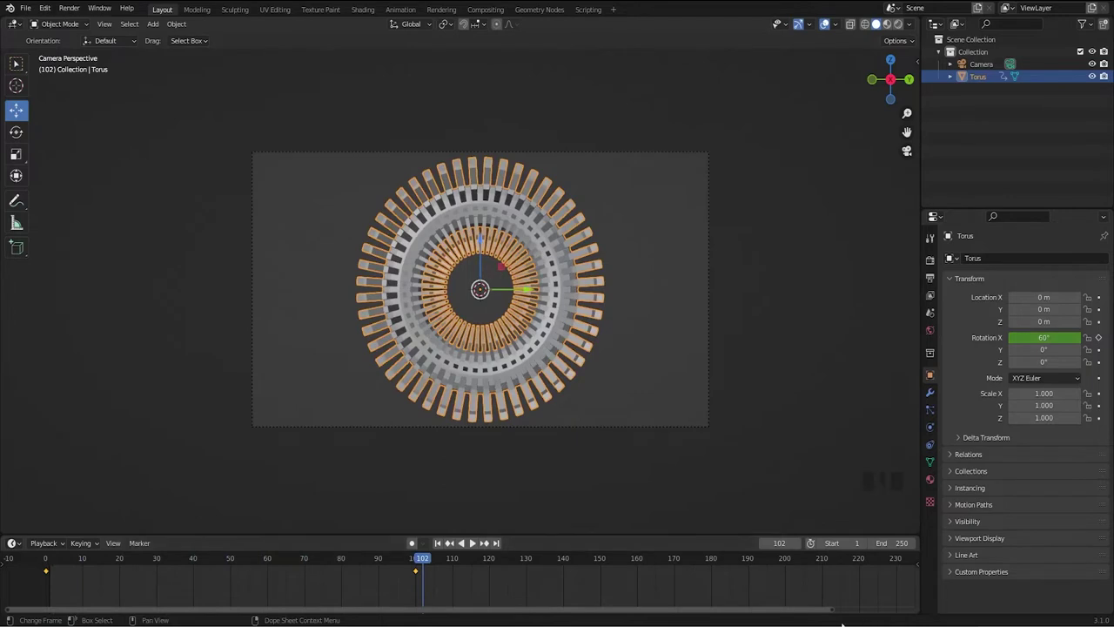
# - Pull the camera back about 0.16 m along its local Z axis and play the animation
pyautogui.click(981, 64)
pyautogui.press('g')
pyautogui.press('z')
pyautogui.press('z')
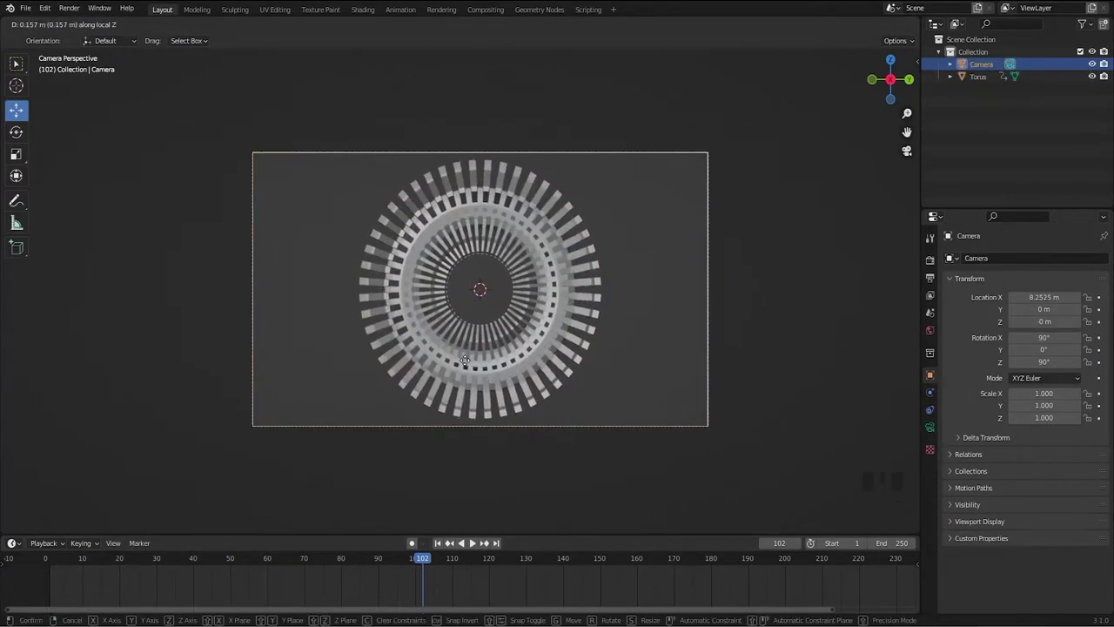
pyautogui.click(466, 361)
pyautogui.press('space')
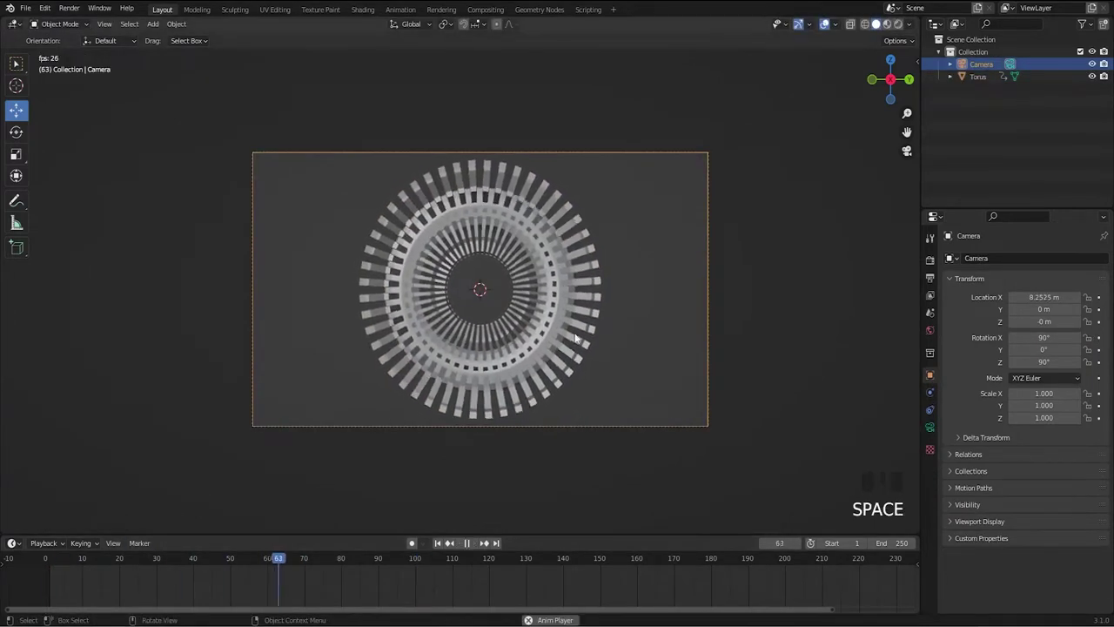
pyautogui.press('space')
# - Set the interpolation of the torus's rotation keyframes to linear and play the animation from the start
pyautogui.click(542, 337)
pyautogui.moveTo(457, 592); pyautogui.dragTo(44, 553)
pyautogui.rightClick(46, 570)
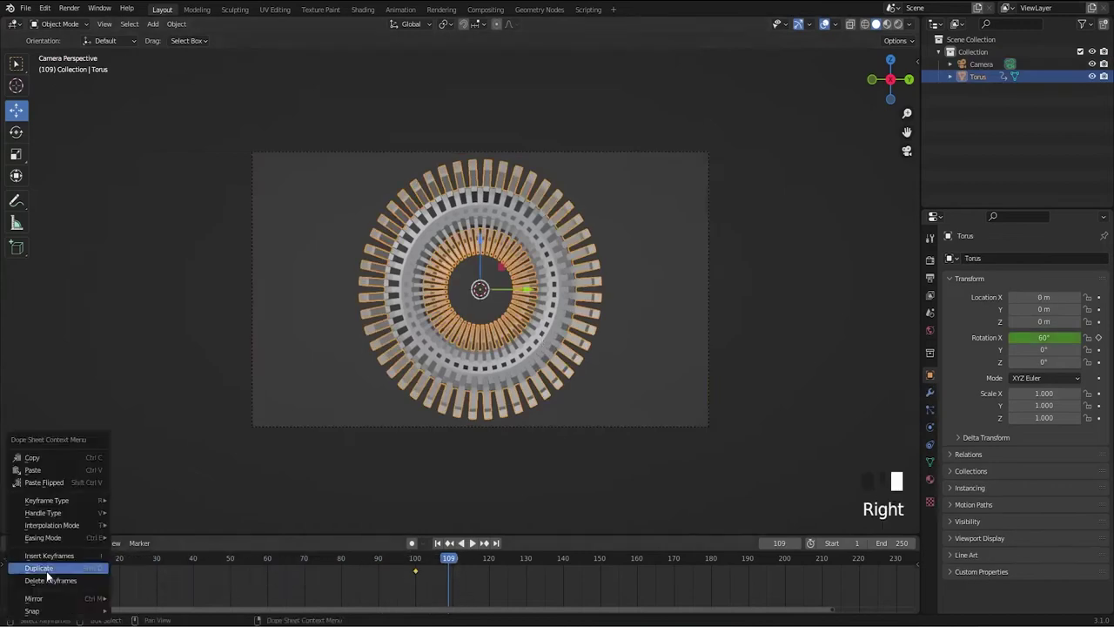
pyautogui.moveTo(80, 526)
pyautogui.click(135, 457)
pyautogui.click(33, 556)
pyautogui.press('space')
pyautogui.click(536, 419)
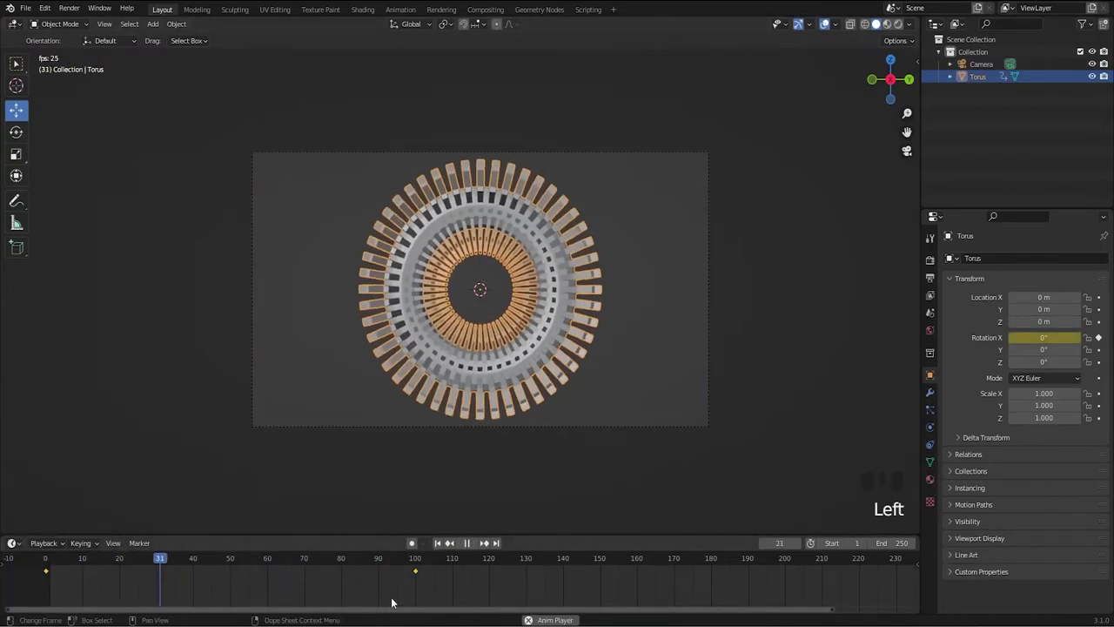
pyautogui.press('space')
# - Duplicate the torus, scale the copy to about 0.266 around the centre, and play the animation from the start
pyautogui.click(537, 419)
pyautogui.click(537, 420)
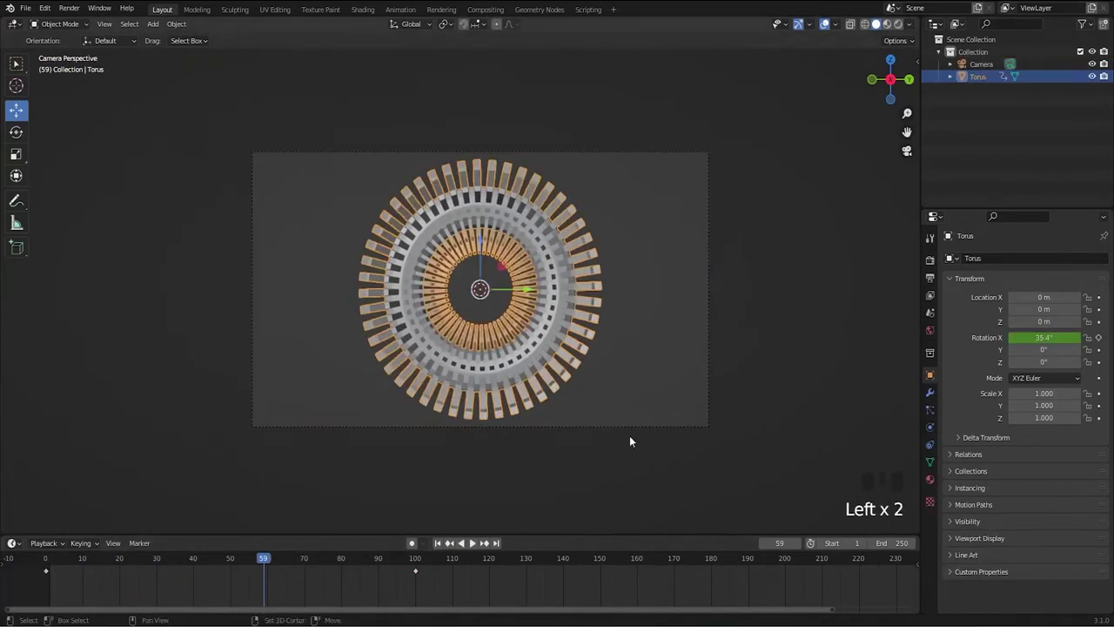
pyautogui.hotkey('shift', 'd')
pyautogui.press('s')
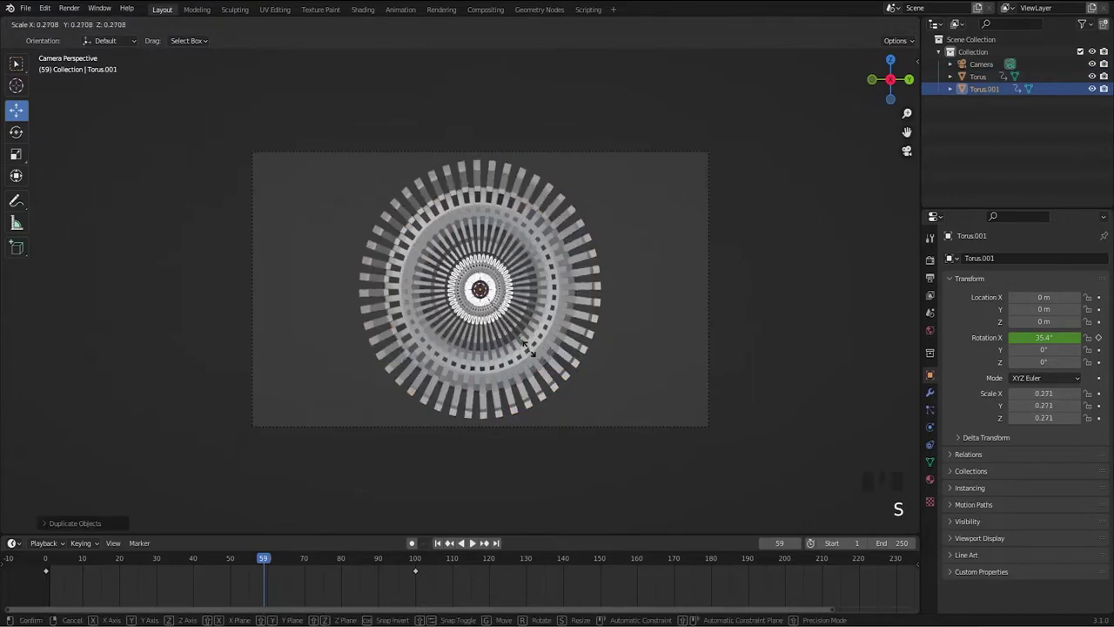
pyautogui.scroll(4, 502, 304)
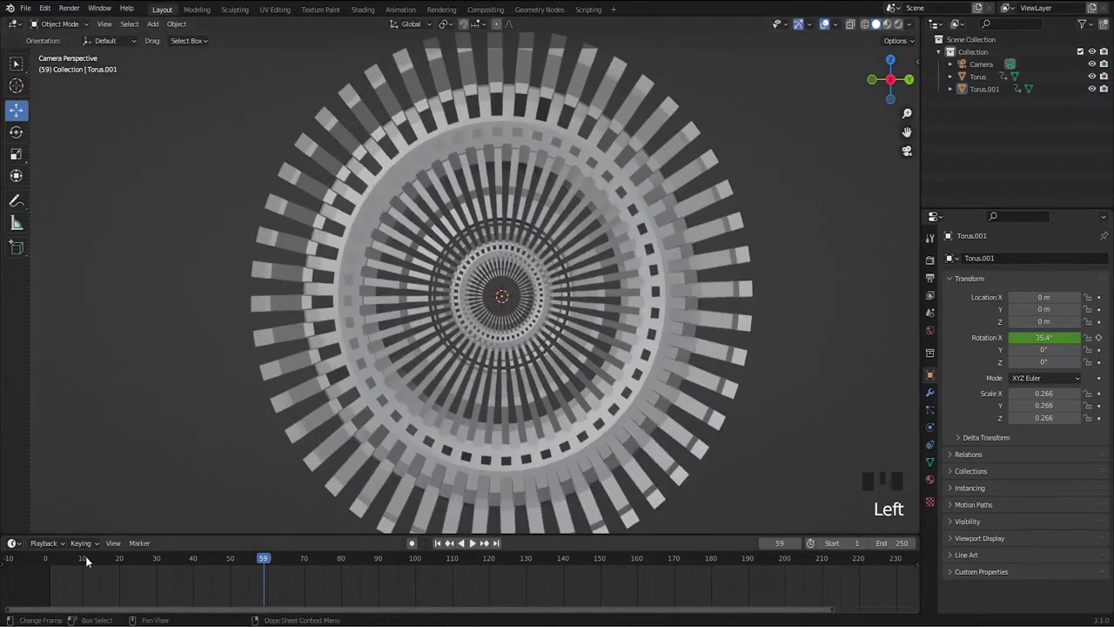
pyautogui.moveTo(84, 559); pyautogui.dragTo(43, 560)
pyautogui.press('v')
pyautogui.press('space')
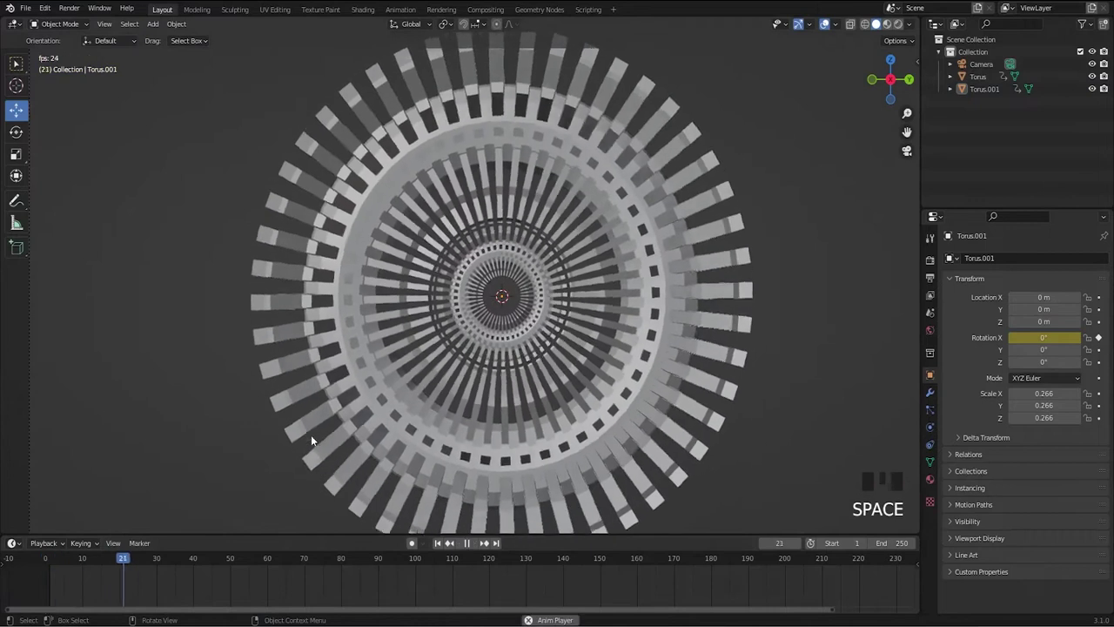
pyautogui.press('space')
# - Keyframe the small torus's X rotation at -60° on frame 100 and play the animation from the start
pyautogui.click(45, 557)
pyautogui.click(397, 557)
pyautogui.moveTo(397, 557); pyautogui.dragTo(415, 559)
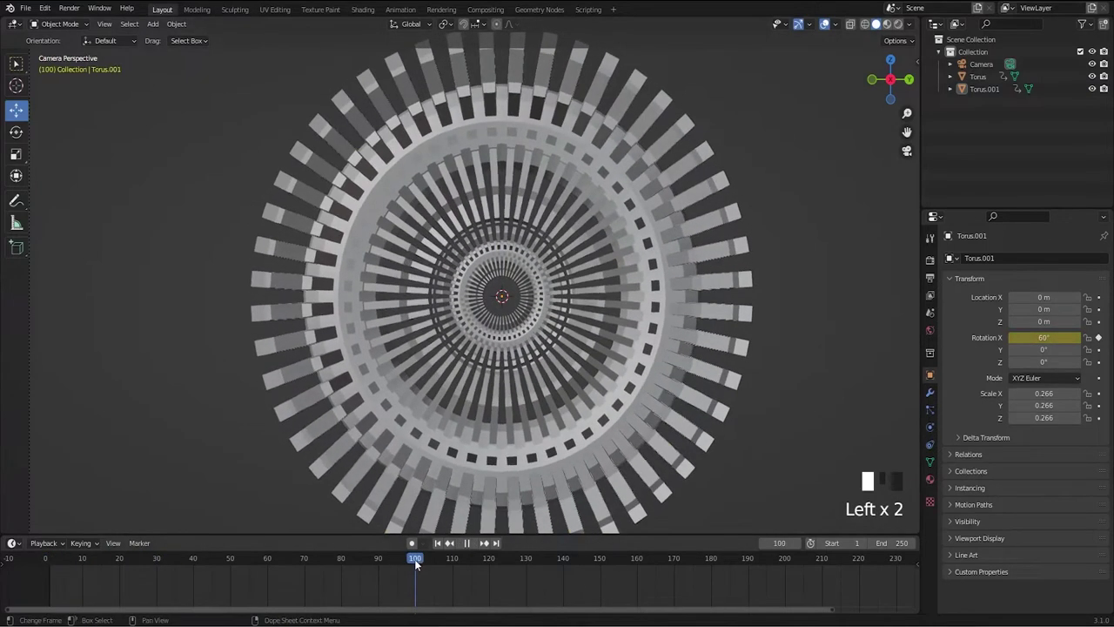
pyautogui.click(663, 491)
pyautogui.click(984, 88)
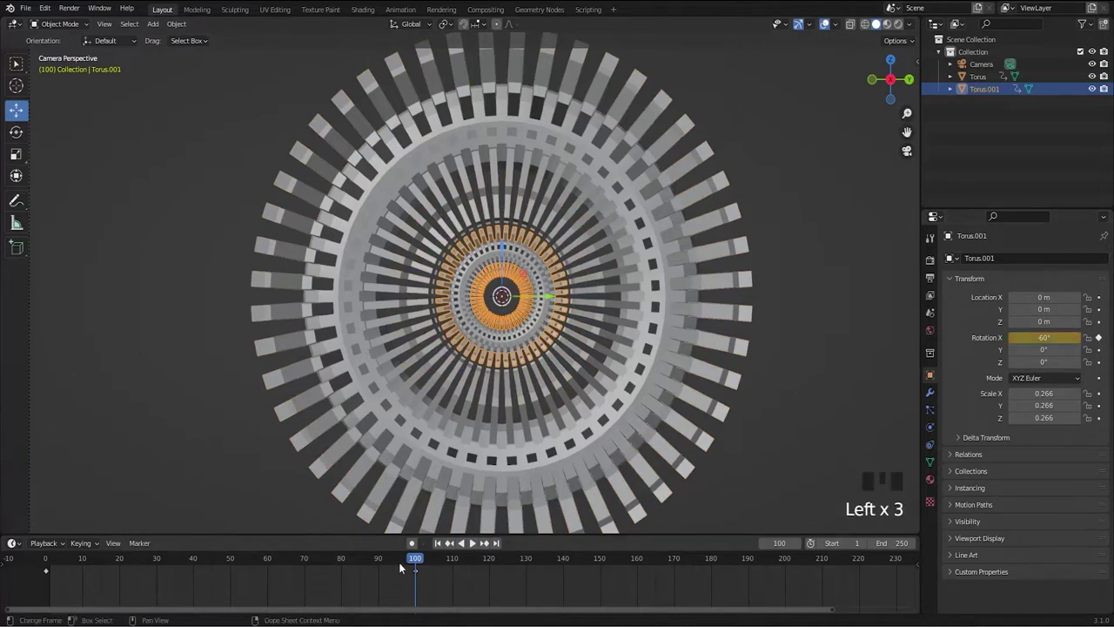
pyautogui.click(437, 542)
pyautogui.press('space')
pyautogui.click(746, 383)
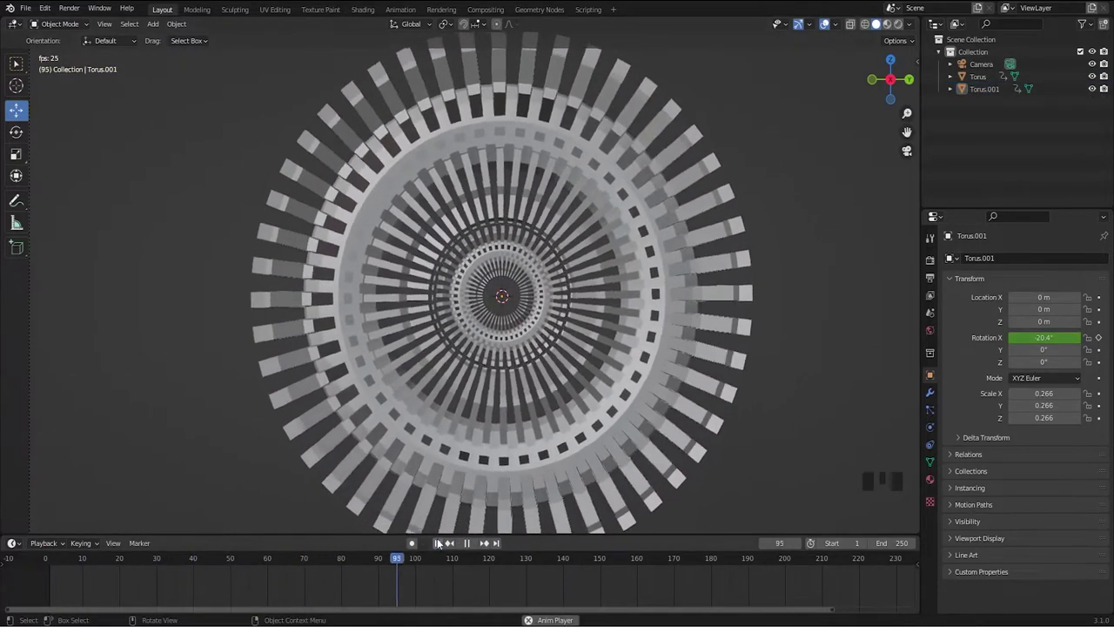
pyautogui.press('space')
# - Add a UV sphere at the centre of the rings and scale it down to about 0.111
pyautogui.click(464, 330)
pyautogui.click(463, 331)
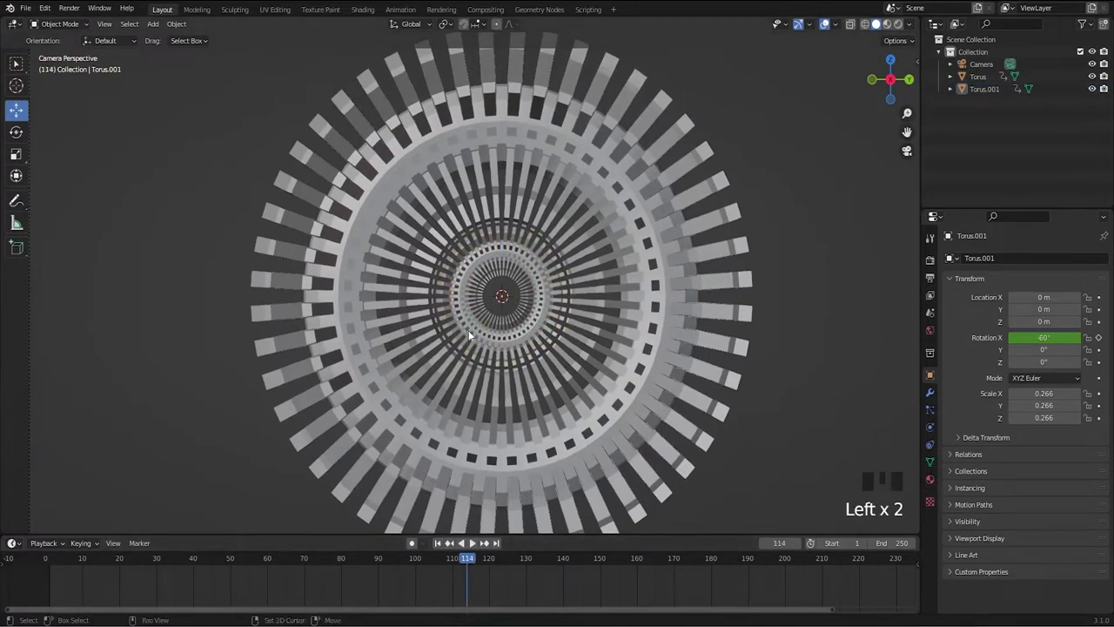
pyautogui.hotkey('shift', 'a')
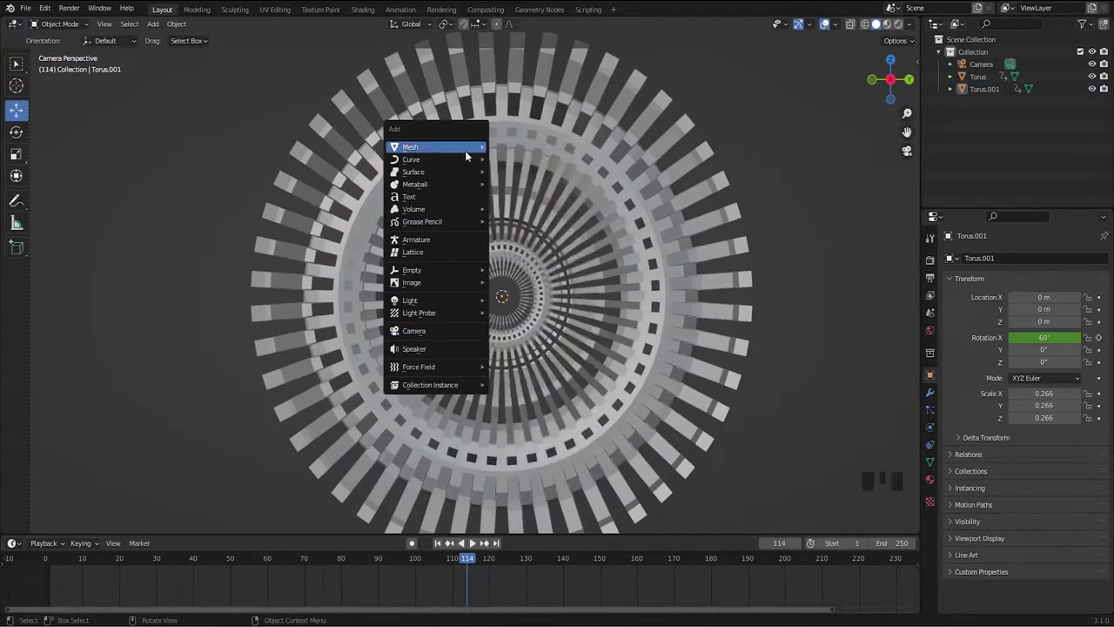
pyautogui.click(528, 184)
pyautogui.press('s')
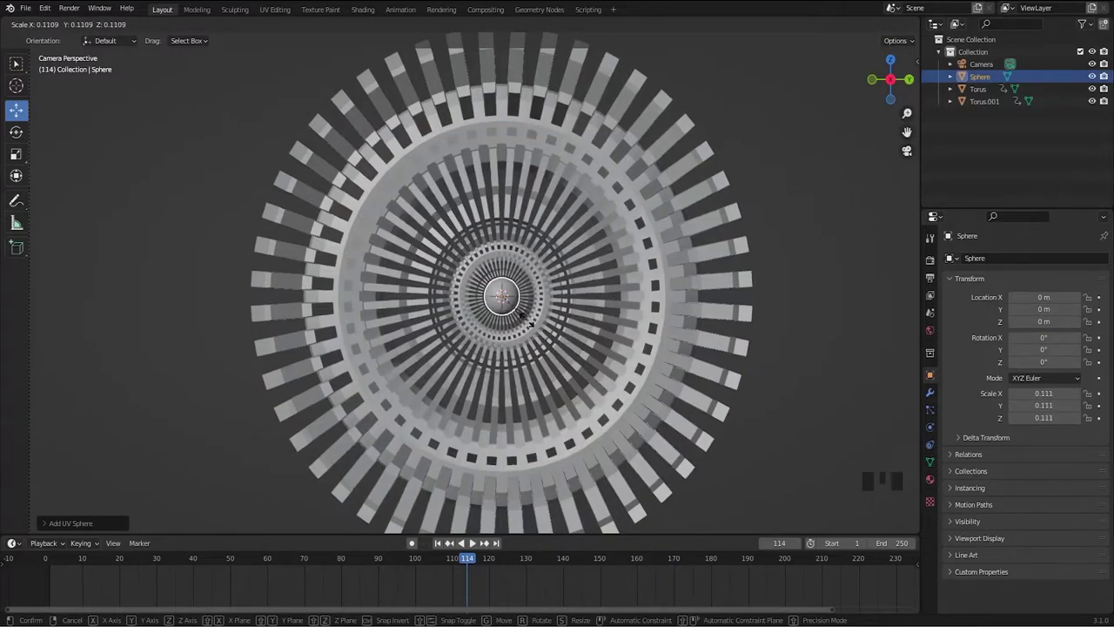
# - Move the sphere and the small torus together backwards along the X axis to about -0.95 m
pyautogui.moveTo(573, 360); pyautogui.dragTo(516, 364, button='middle')
pyautogui.keyDown('shift'); pyautogui.click(470, 293); pyautogui.keyUp('shift')
pyautogui.moveTo(494, 301); pyautogui.dragTo(416, 260)
pyautogui.click(616, 369)
pyautogui.moveTo(616, 369); pyautogui.dragTo(450, 249, button='middle')
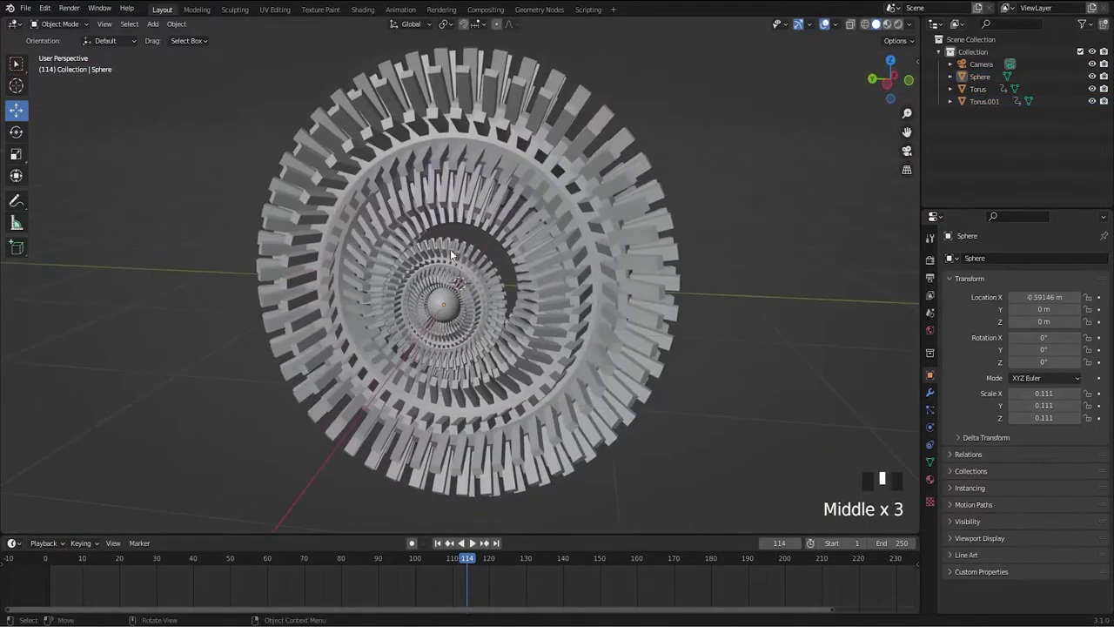
pyautogui.moveTo(474, 304); pyautogui.dragTo(390, 309, button='middle')
pyautogui.moveTo(391, 309); pyautogui.dragTo(392, 296)
pyautogui.moveTo(392, 296); pyautogui.dragTo(391, 293, button='middle')
pyautogui.scroll(-3, 624, 287)
pyautogui.moveTo(624, 286); pyautogui.dragTo(571, 318, button='middle')
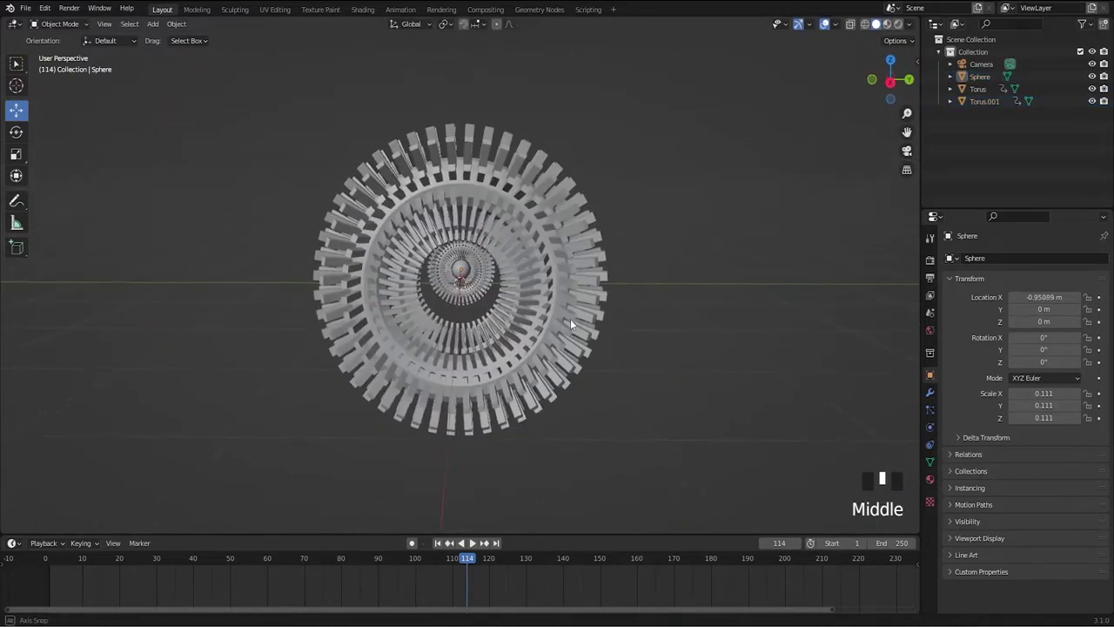
# - Give the large torus a new material with Metallic 1.000 and show the viewport in Material Preview
pyautogui.doubleClick(578, 297)
pyautogui.click(930, 479)
pyautogui.click(1000, 310)
pyautogui.scroll(-4, 1007, 426)
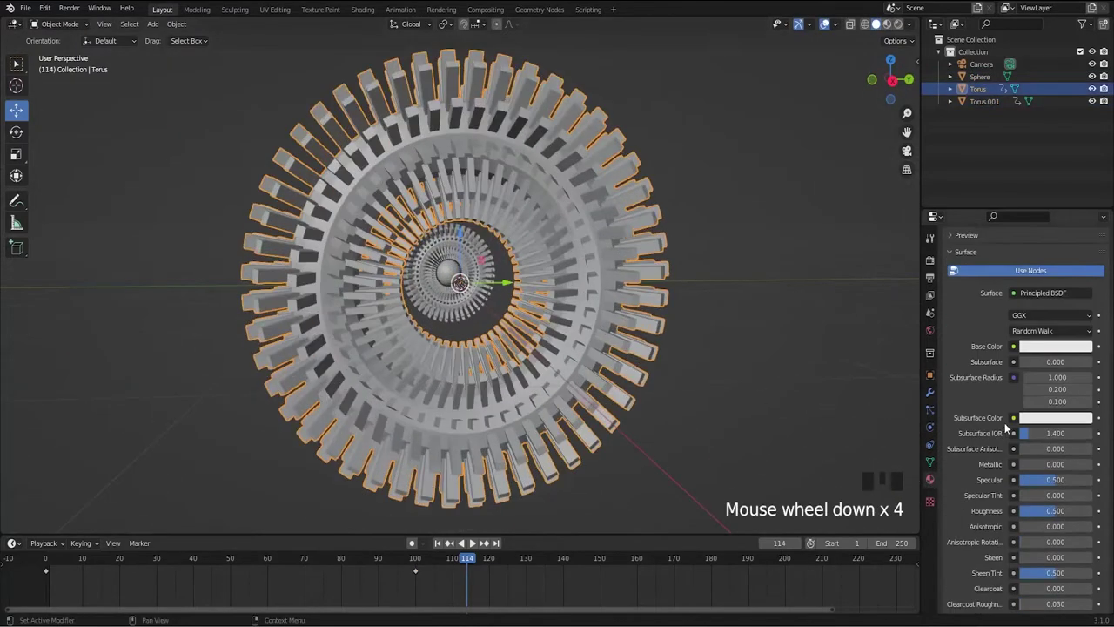
pyautogui.click(774, 347)
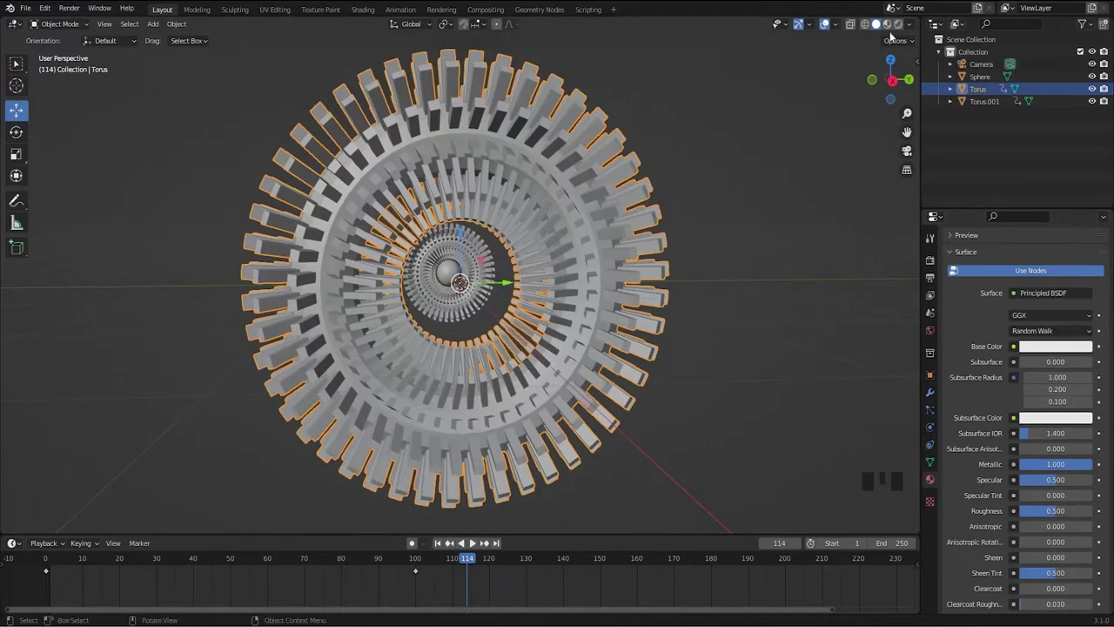
pyautogui.moveTo(758, 303); pyautogui.dragTo(585, 301, button='middle')
pyautogui.click(585, 300)
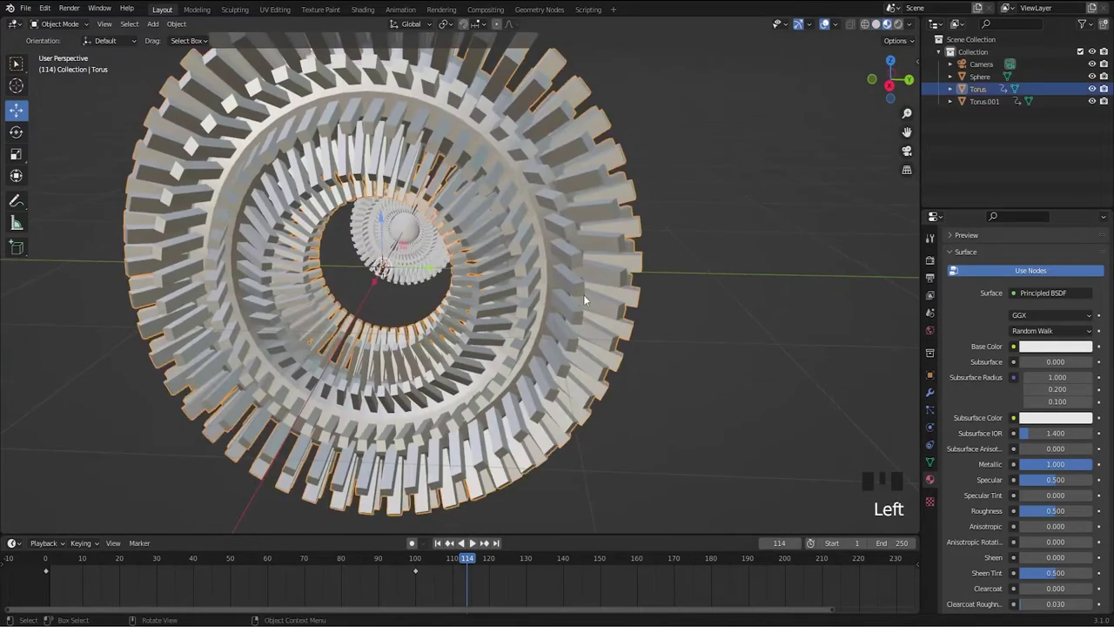
# - Darken the large torus's base colour to a grey with value about 0.246 and set its Roughness to 0.23
pyautogui.doubleClick(1061, 346)
pyautogui.moveTo(1083, 176); pyautogui.dragTo(1082, 210)
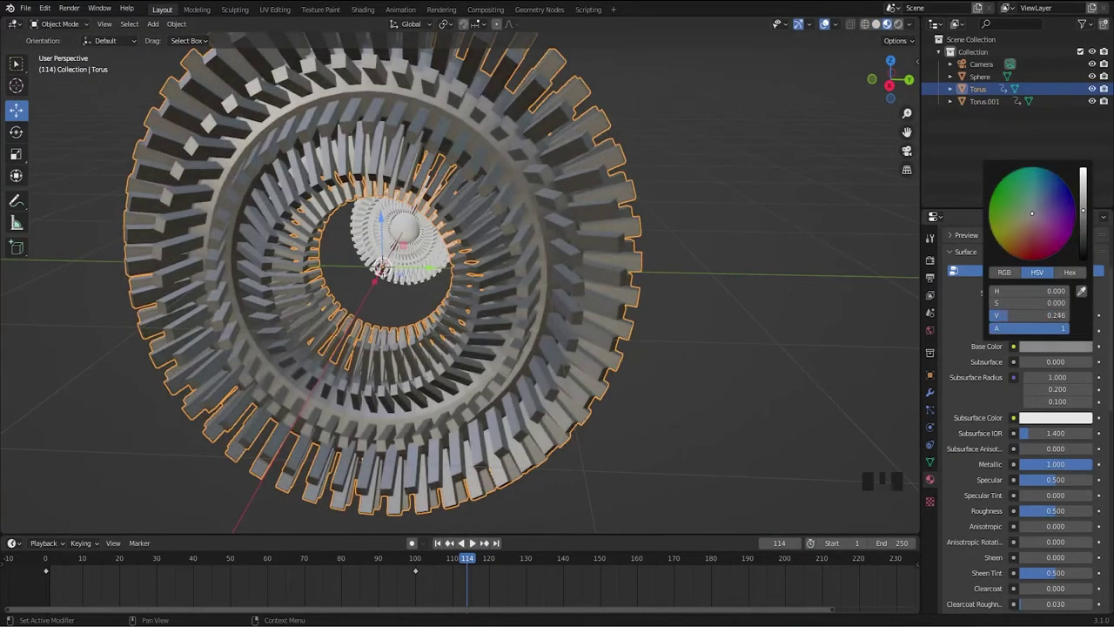
pyautogui.click(1059, 509)
pyautogui.write('.23')
pyautogui.press('Return')
pyautogui.moveTo(696, 421); pyautogui.dragTo(632, 298, button='middle')
pyautogui.click(631, 298)
pyautogui.click(632, 296)
# - Add a Bevel modifier to the large torus with 3 segments and an amount of about 0.008 m
pyautogui.click(930, 393)
pyautogui.click(992, 258)
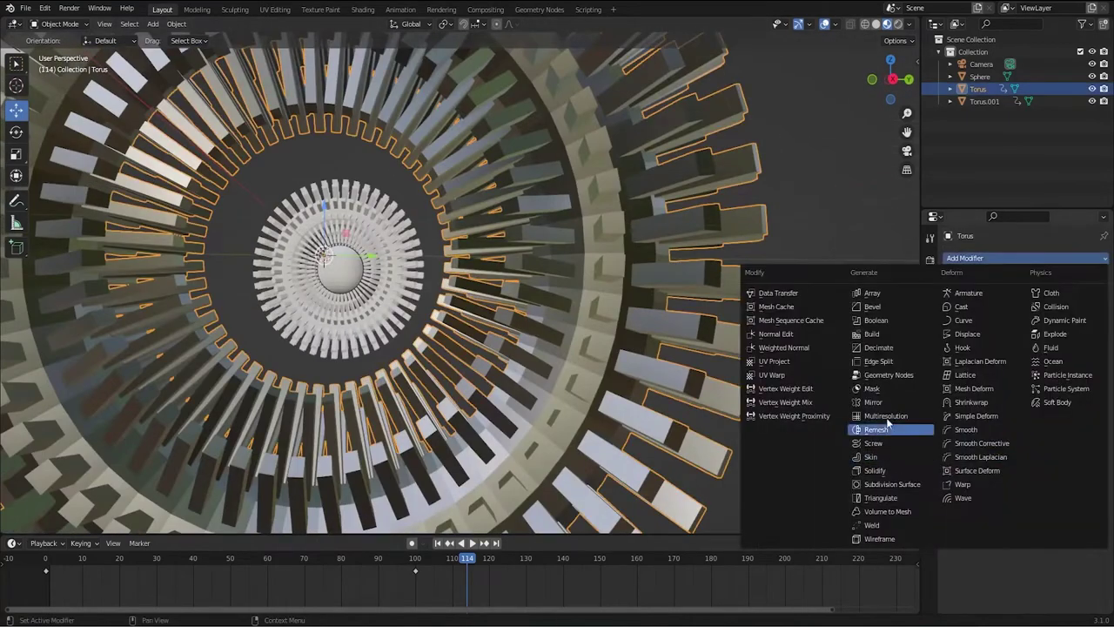
pyautogui.click(871, 307)
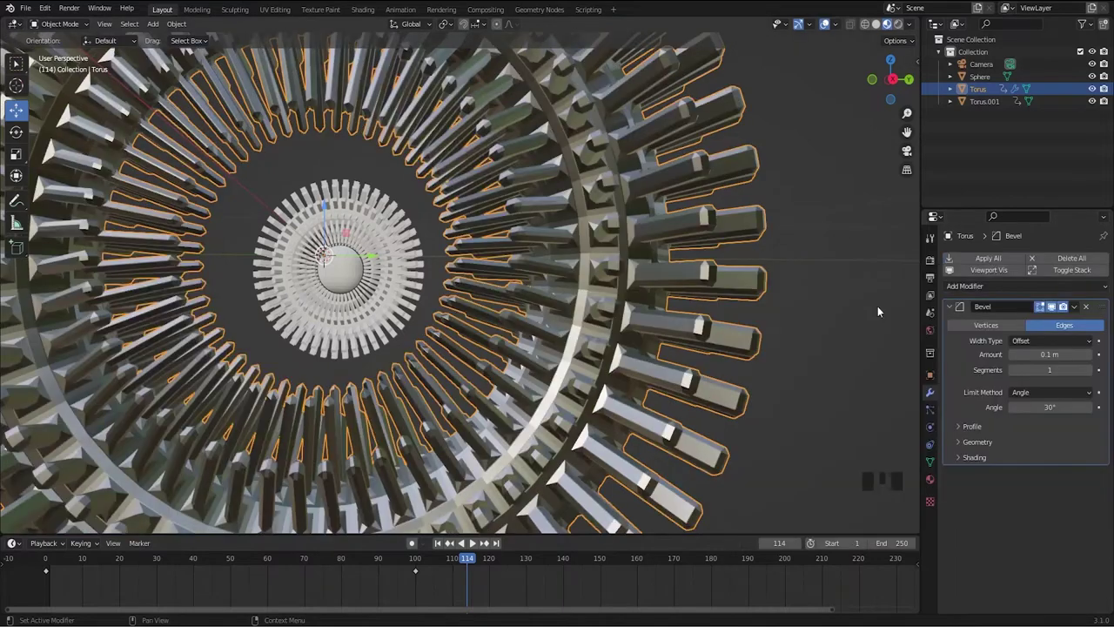
pyautogui.keyDown('shift'); pyautogui.moveTo(877, 306); pyautogui.dragTo(958, 334, button='middle'); pyautogui.keyUp('shift')
pyautogui.click(1088, 370)
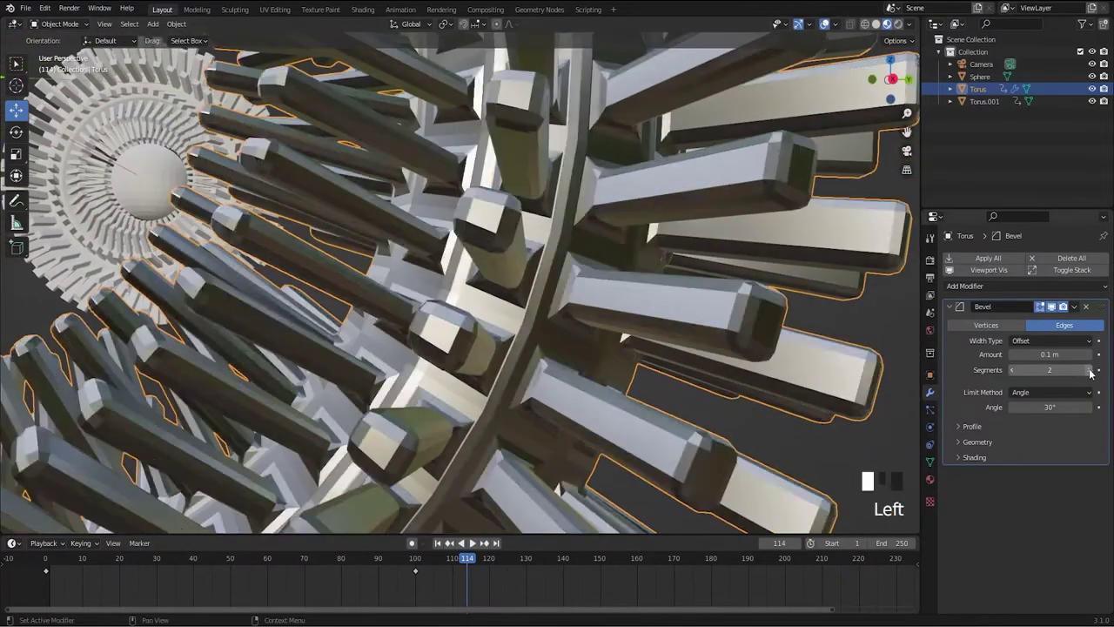
pyautogui.click(1088, 370)
pyautogui.keyDown('shift'); pyautogui.moveTo(1049, 354); pyautogui.dragTo(1029, 354); pyautogui.keyUp('shift')
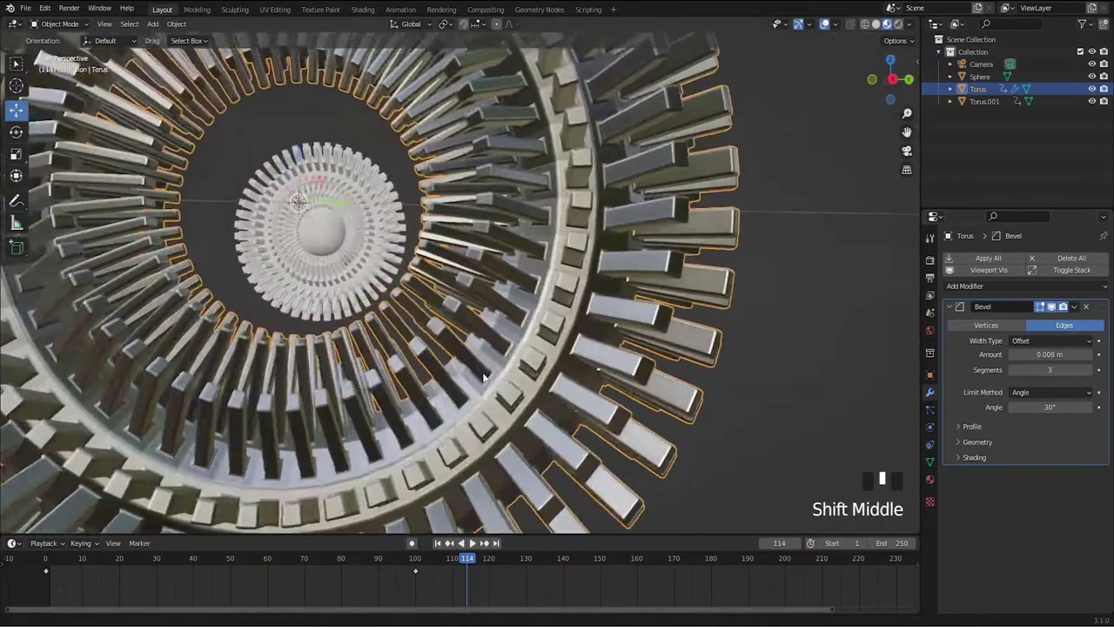
pyautogui.scroll(-3, 612, 368)
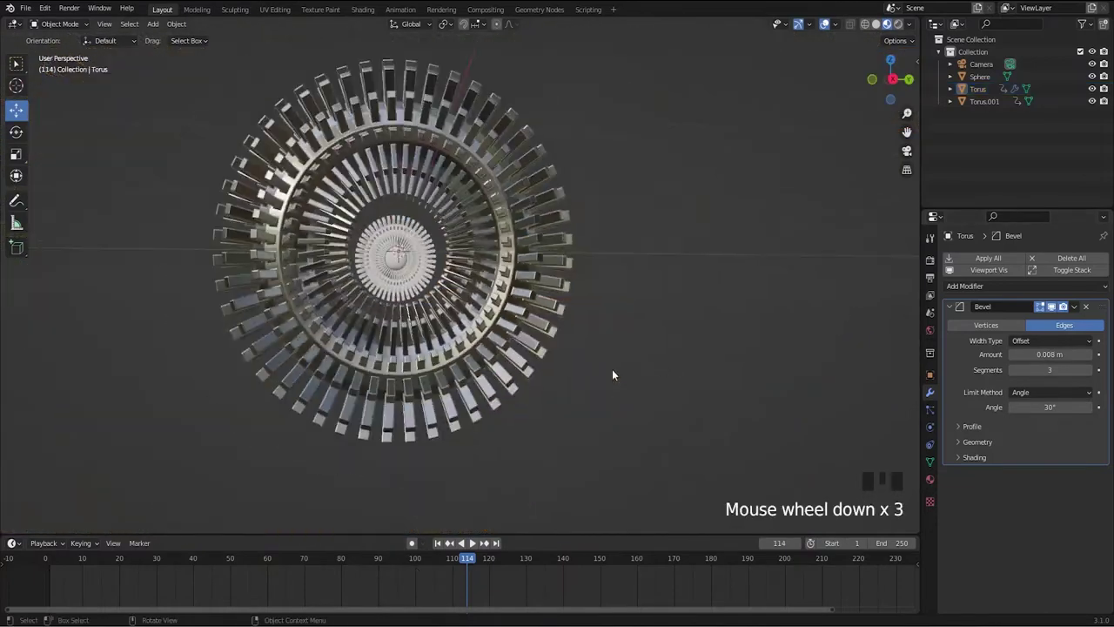
pyautogui.scroll(3, 612, 369)
pyautogui.moveTo(611, 369); pyautogui.dragTo(540, 383, button='middle')
# - Link the large torus's material to the small torus
pyautogui.click(539, 383)
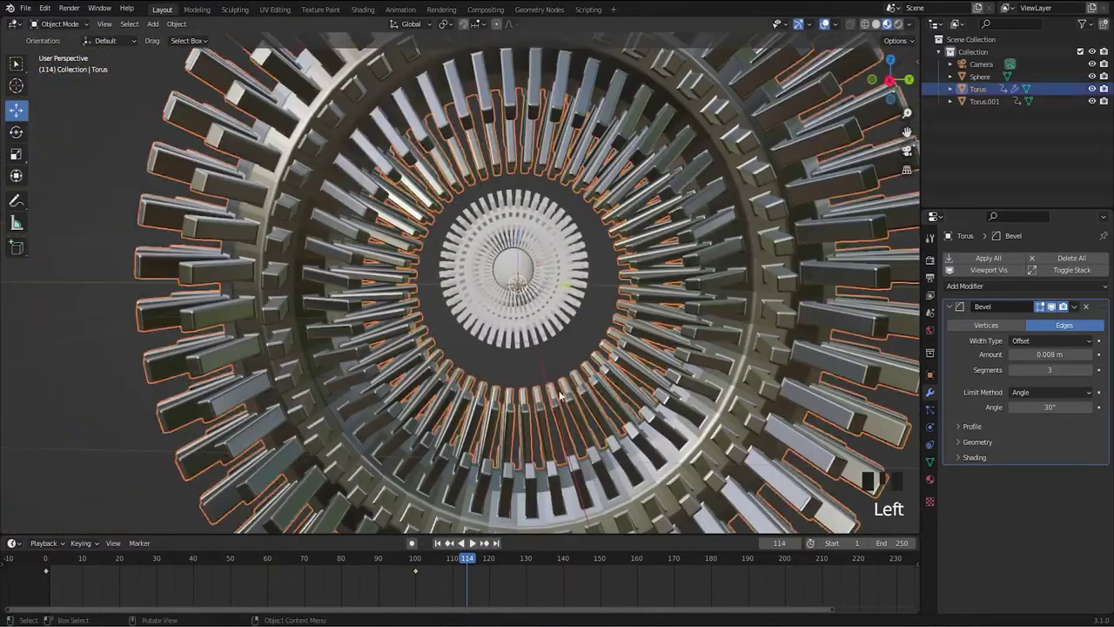
pyautogui.keyDown('shift'); pyautogui.click(492, 329); pyautogui.keyUp('shift')
pyautogui.keyDown('shift'); pyautogui.click(426, 407); pyautogui.keyUp('shift')
pyautogui.hotkey('ctrl', 'l')
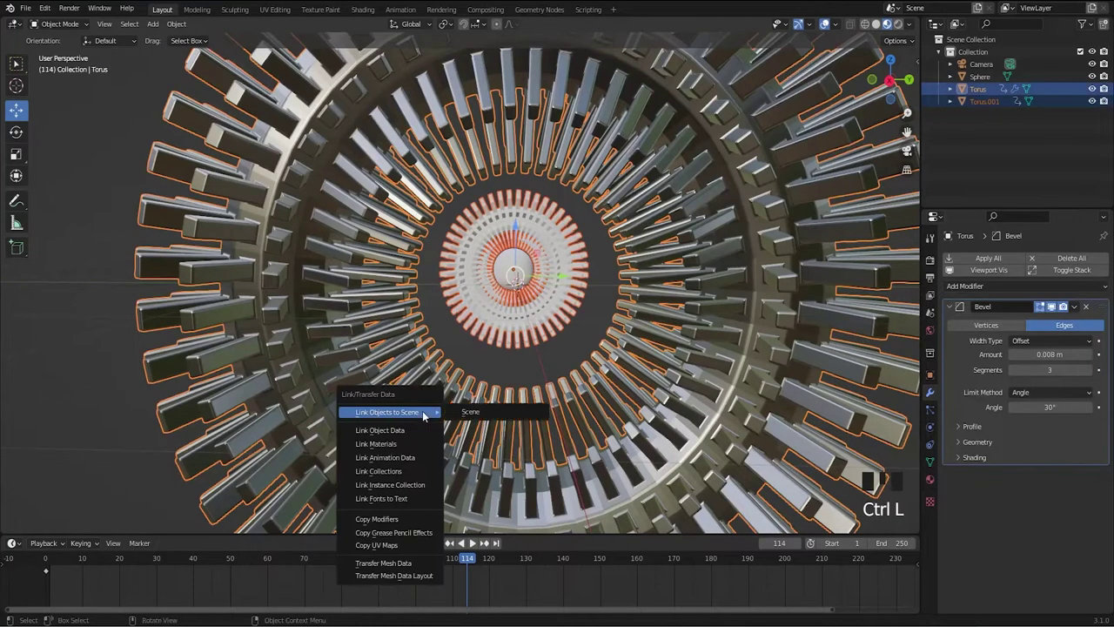
pyautogui.click(416, 444)
pyautogui.click(487, 357)
# - Give the central sphere a new material
pyautogui.scroll(2, 504, 336)
pyautogui.scroll(-3, 592, 261)
pyautogui.moveTo(503, 336); pyautogui.dragTo(531, 270, button='middle')
pyautogui.click(524, 263)
pyautogui.click(929, 479)
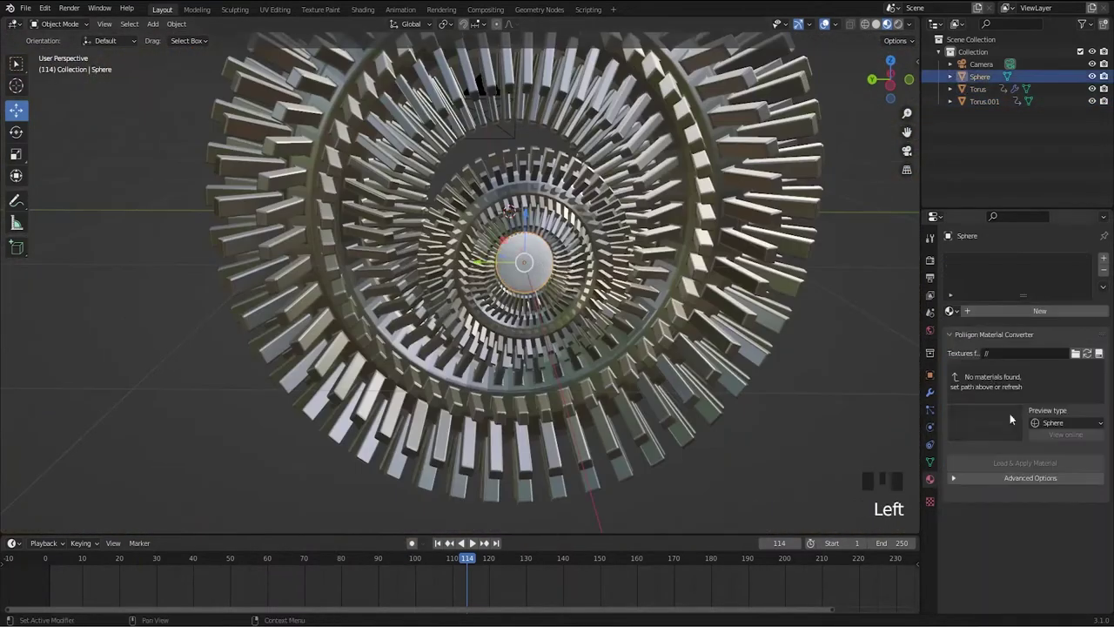
pyautogui.click(930, 501)
pyautogui.click(929, 479)
pyautogui.click(1041, 314)
# - Set the sphere's emission colour to cyan with hue about 0.543, saturation about 0.946 and value 1.000
pyautogui.scroll(-8, 1041, 314)
pyautogui.click(1054, 541)
pyautogui.moveTo(1085, 422); pyautogui.dragTo(1085, 362)
pyautogui.click(1033, 376)
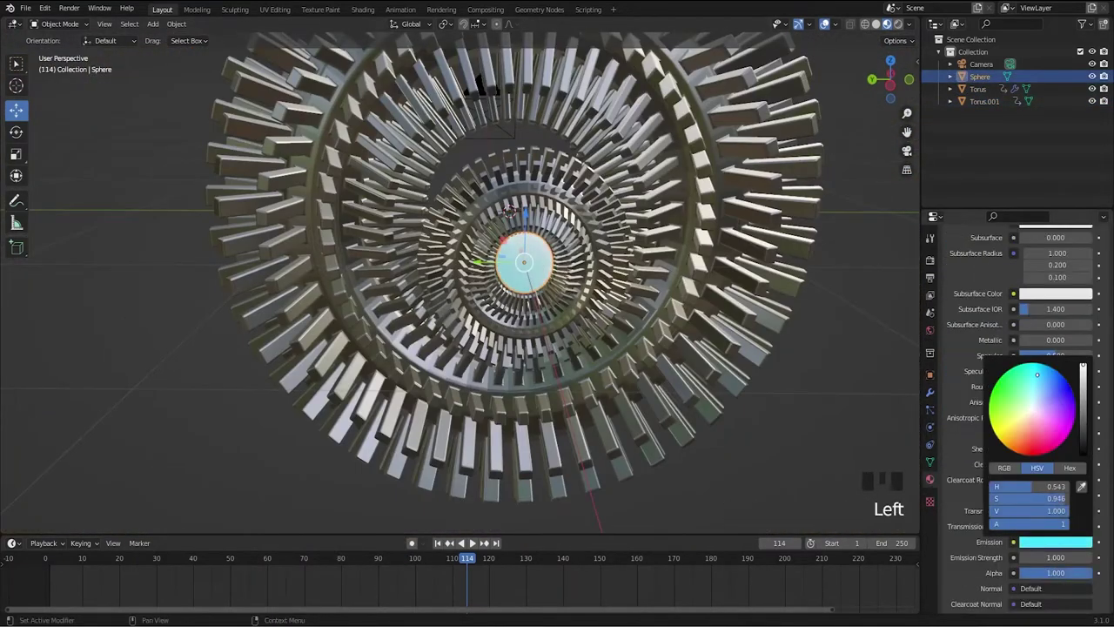
pyautogui.click(770, 496)
# - Duplicate the large torus and move the copy sideways along the Y axis in the camera view
pyautogui.moveTo(770, 496); pyautogui.dragTo(649, 441, button='middle')
pyautogui.scroll(-3, 648, 441)
pyautogui.press('KP_0')
pyautogui.scroll(-2, 614, 423)
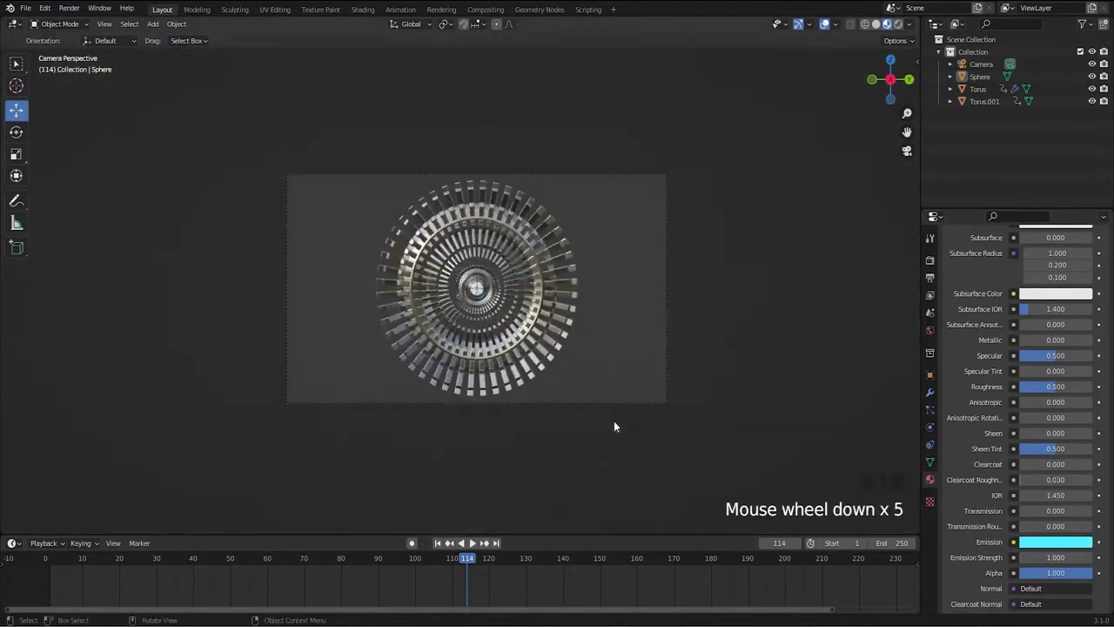
pyautogui.scroll(2, 553, 402)
pyautogui.scroll(-1, 517, 364)
pyautogui.scroll(-2, 517, 364)
pyautogui.click(521, 363)
pyautogui.hotkey('shift', 'd')
pyautogui.rightClick(520, 362)
pyautogui.moveTo(506, 291); pyautogui.dragTo(699, 291)
# - Move the copied torus backwards along the X axis to about -1.12 m
pyautogui.press('g')
pyautogui.press('x')
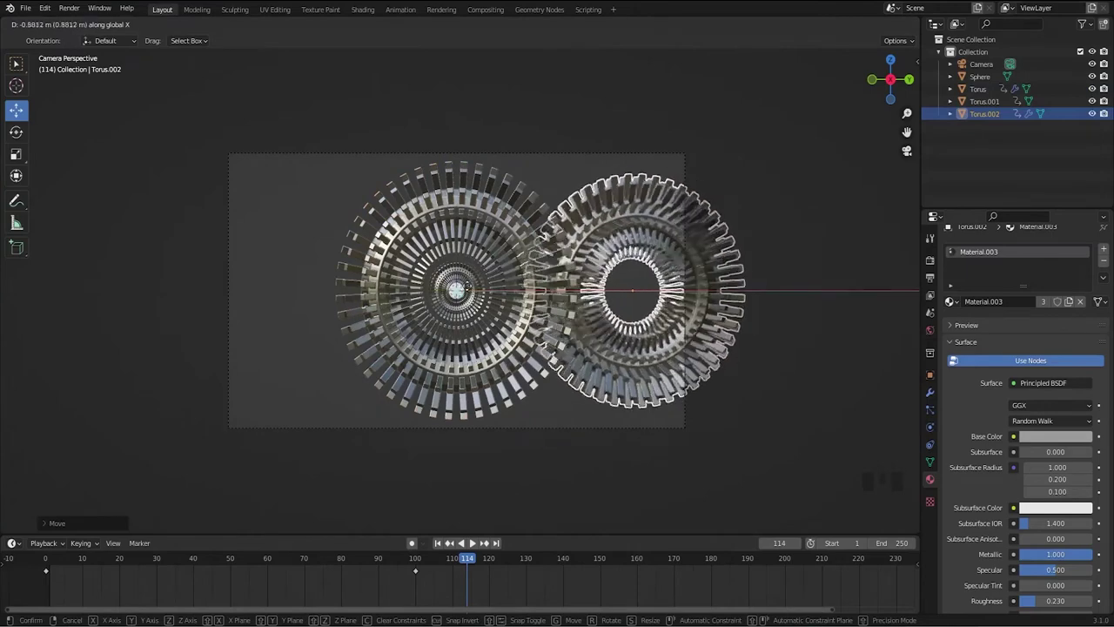
pyautogui.click(712, 340)
pyautogui.moveTo(711, 340); pyautogui.dragTo(818, 370, button='middle')
pyautogui.moveTo(488, 184); pyautogui.dragTo(438, 182)
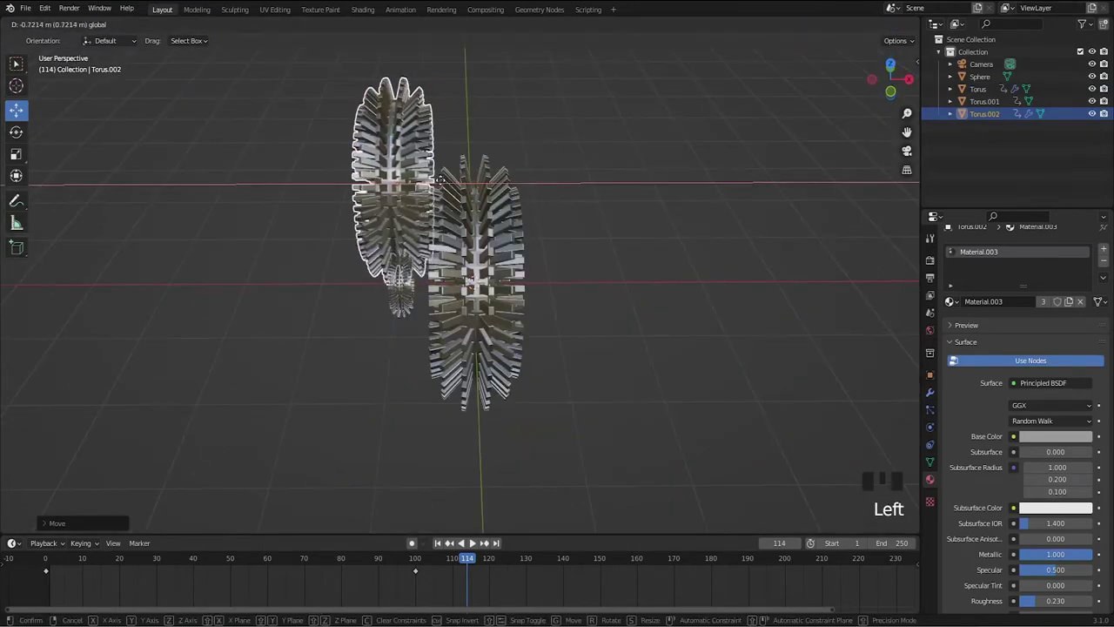
pyautogui.click(601, 248)
# - Scale the copied torus up to 4.000 and move it along the Y axis to about 6.84 m
pyautogui.moveTo(600, 248); pyautogui.dragTo(499, 243, button='middle')
pyautogui.press('KP_0')
pyautogui.click(559, 323)
pyautogui.click(589, 306)
pyautogui.press('s')
pyautogui.click(696, 287)
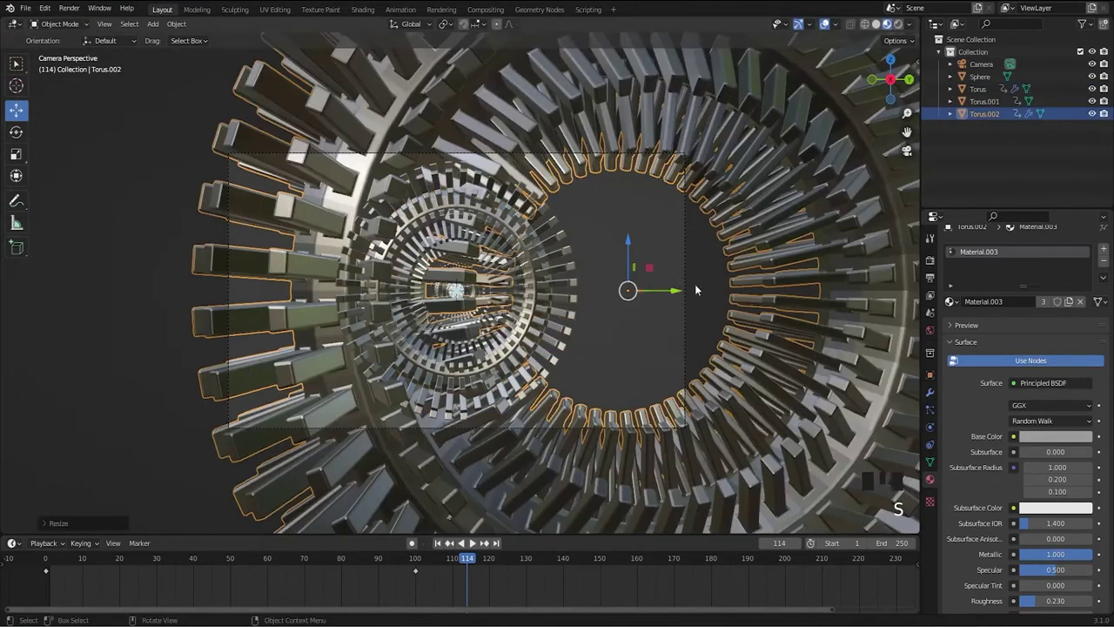
pyautogui.moveTo(676, 290); pyautogui.dragTo(50, 302)
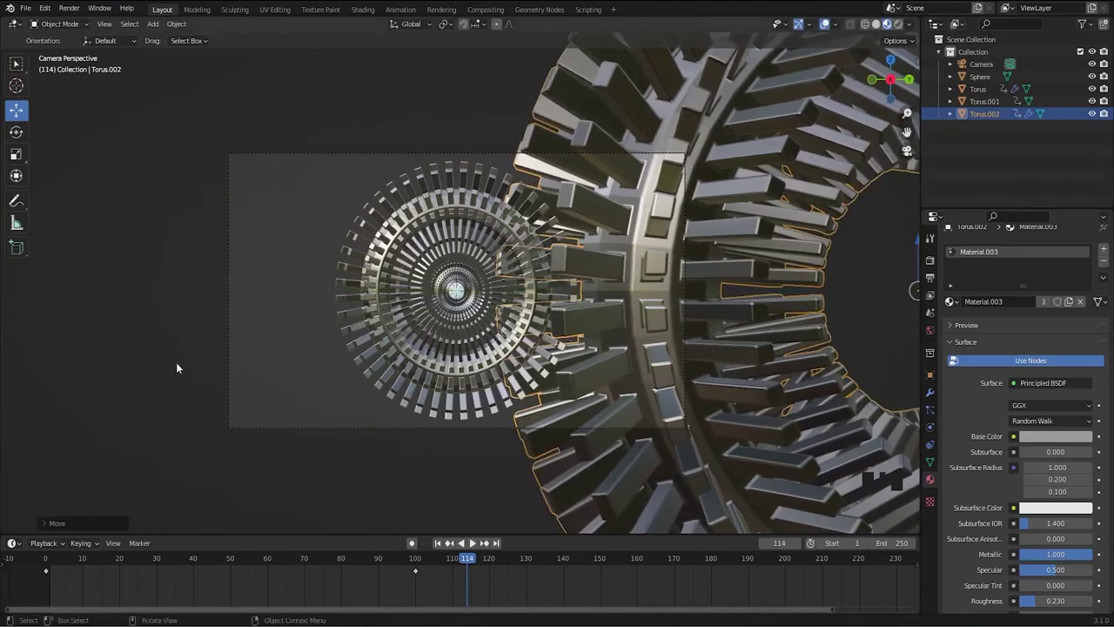
# - Move the camera back along its local Z axis by about 6.5 m
pyautogui.click(331, 428)
pyautogui.press('g')
pyautogui.press('z')
pyautogui.press('z')
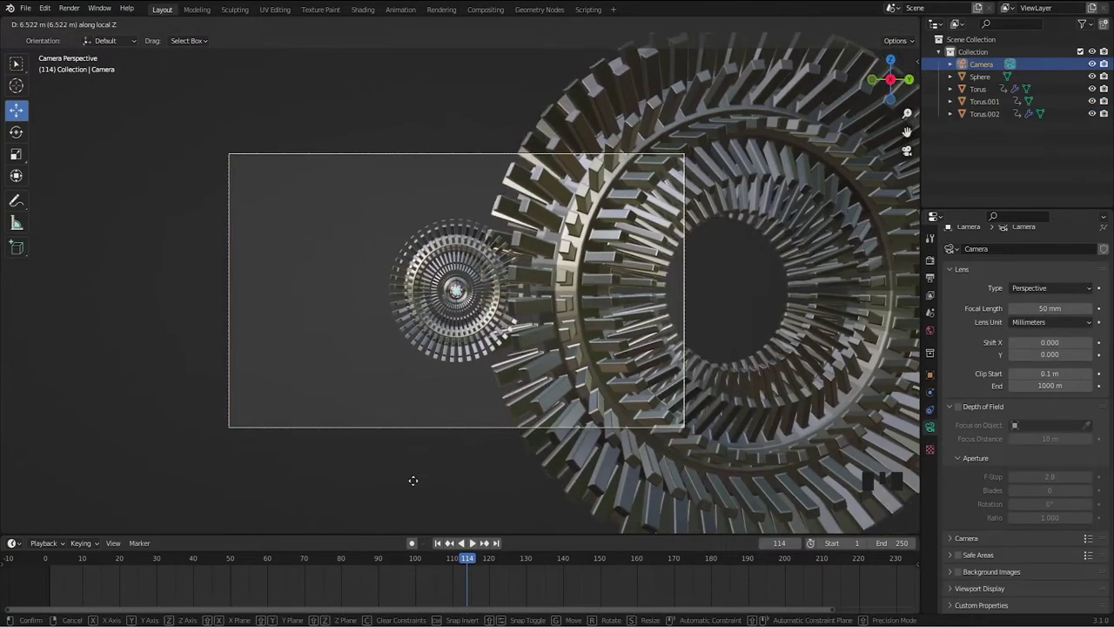
pyautogui.click(413, 480)
# - Move the enlarged torus further back along the X axis to about -4.91 m
pyautogui.click(633, 300)
pyautogui.moveTo(633, 299); pyautogui.dragTo(678, 315, button='middle')
pyautogui.click(930, 392)
pyautogui.click(931, 375)
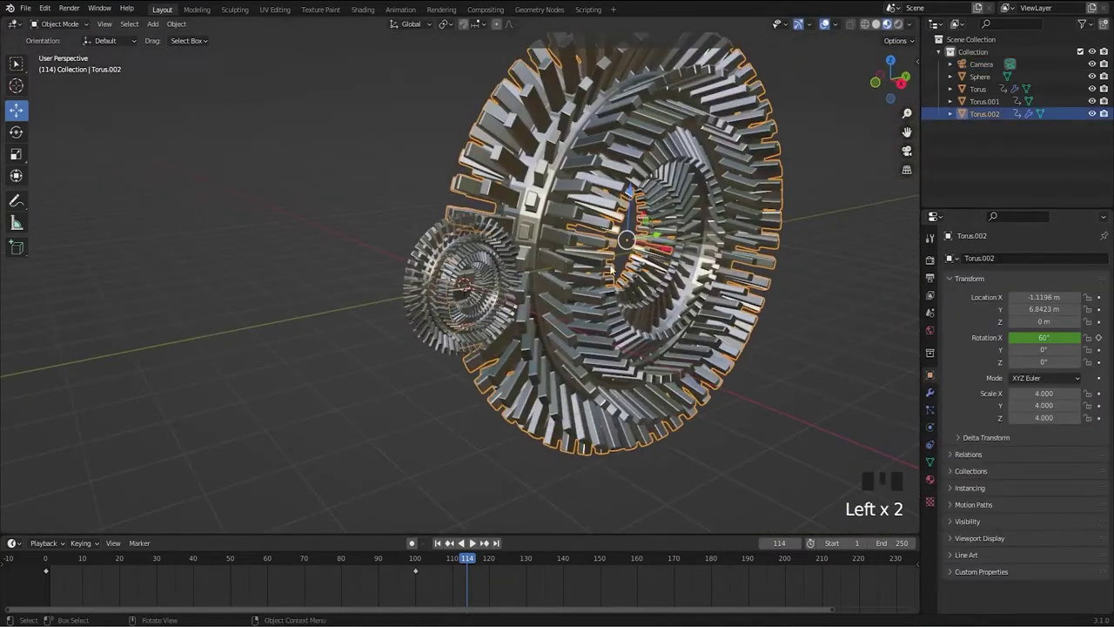
pyautogui.moveTo(659, 247); pyautogui.dragTo(585, 242)
pyautogui.press('KP_0')
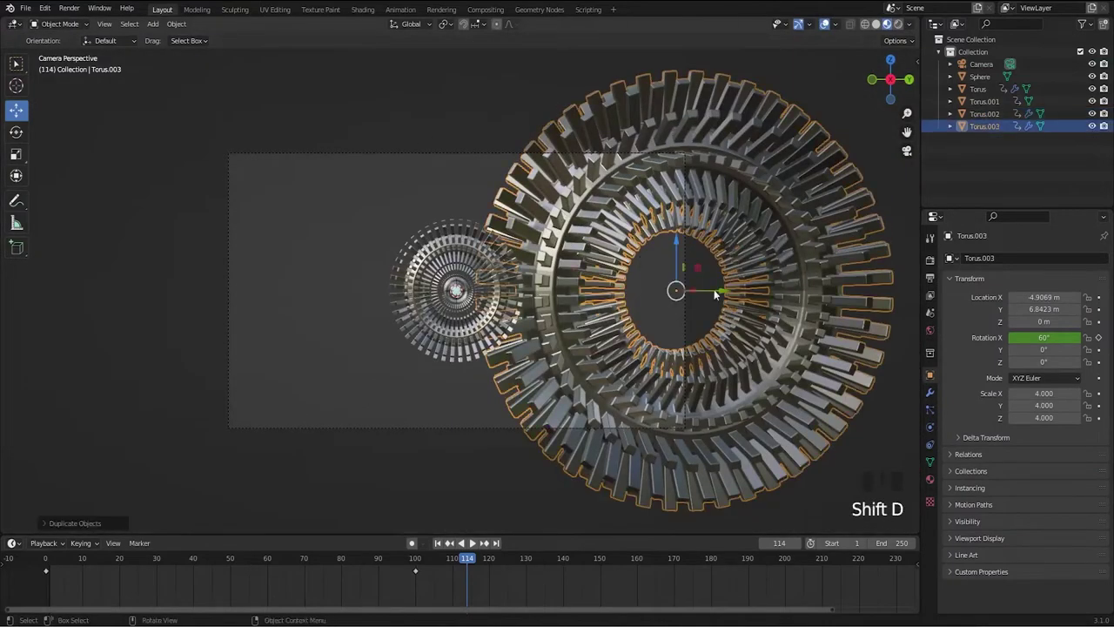
# - Duplicate the enlarged torus, move the copy across to about -9.03 m on Y and scale it down to about 3.264
pyautogui.press('g')
pyautogui.click(204, 289)
pyautogui.press('s')
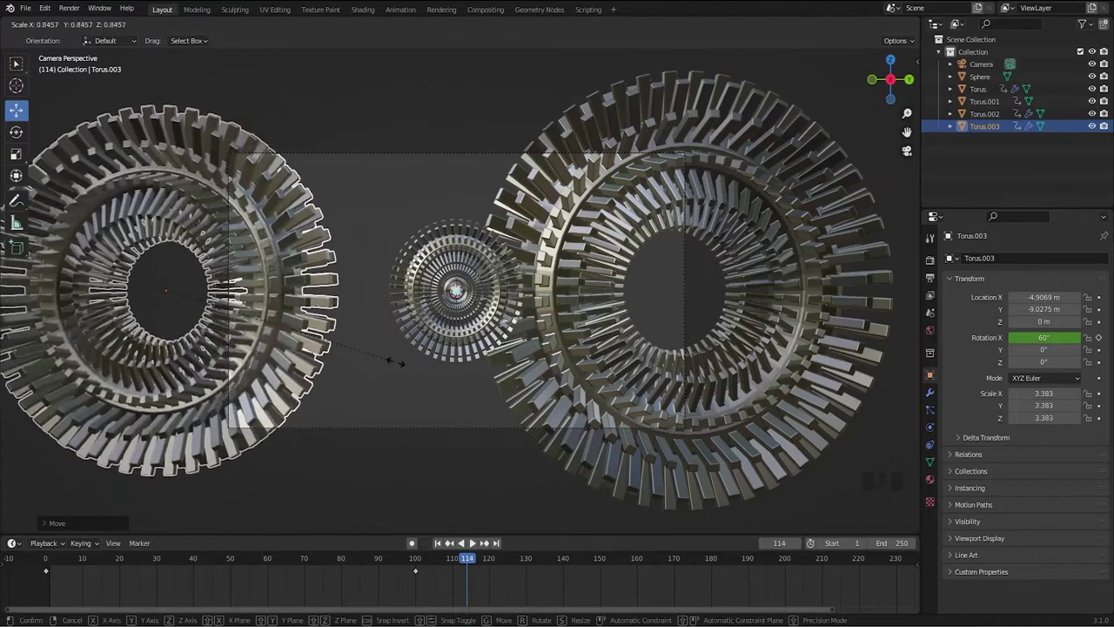
pyautogui.click(480, 471)
# - Nudge the 4.000-scale torus outwards along Y and bring the smaller copy inwards to about -6.95 m on Y
pyautogui.click(597, 310)
pyautogui.moveTo(724, 290)
pyautogui.mouseDown()
pyautogui.moveTo(749, 292)
pyautogui.moveTo(729, 292)
pyautogui.mouseUp()
pyautogui.click(313, 337)
pyautogui.click(284, 318)
pyautogui.moveTo(232, 291); pyautogui.dragTo(299, 290)
pyautogui.click(298, 284)
pyautogui.click(299, 283)
# - Duplicate the smaller side torus, raise the copy to about 3.50 m on Z and push it further back along X
pyautogui.hotkey('shift', 'd')
pyautogui.rightClick(295, 283)
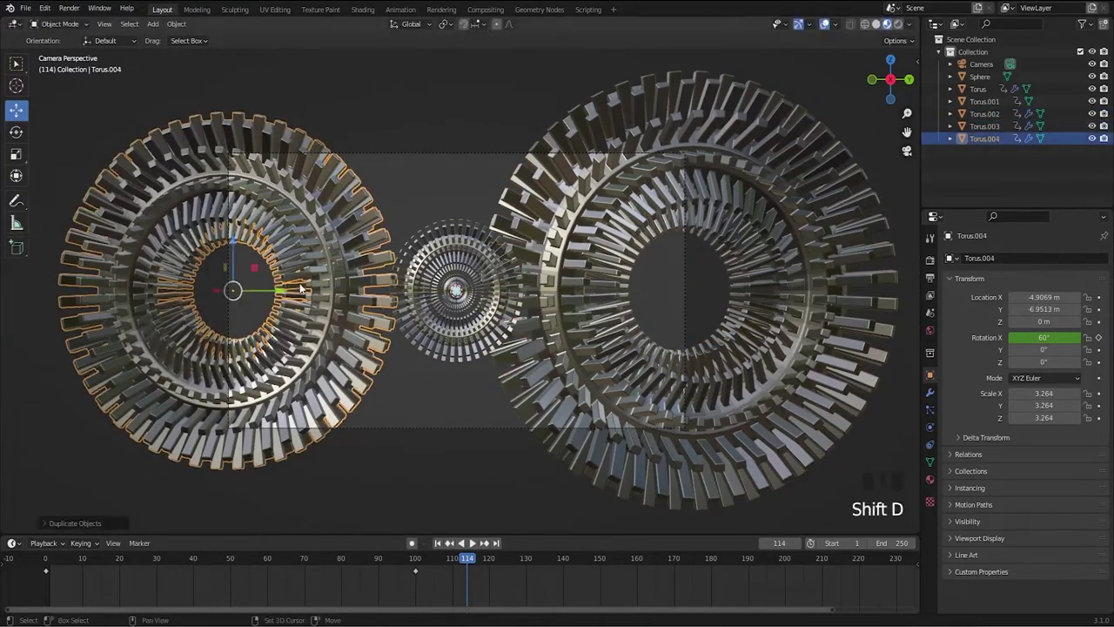
pyautogui.moveTo(233, 226); pyautogui.dragTo(233, 114)
pyautogui.moveTo(303, 277); pyautogui.dragTo(427, 370, button='middle')
pyautogui.scroll(-4, 427, 370)
pyautogui.moveTo(371, 287); pyautogui.dragTo(370, 222)
pyautogui.moveTo(403, 257); pyautogui.dragTo(312, 256)
# - Move the raised torus copy along the Y axis to about -0.45 m so it sits above the central rings
pyautogui.scroll(3, 522, 383)
pyautogui.moveTo(574, 400); pyautogui.dragTo(454, 331, button='middle')
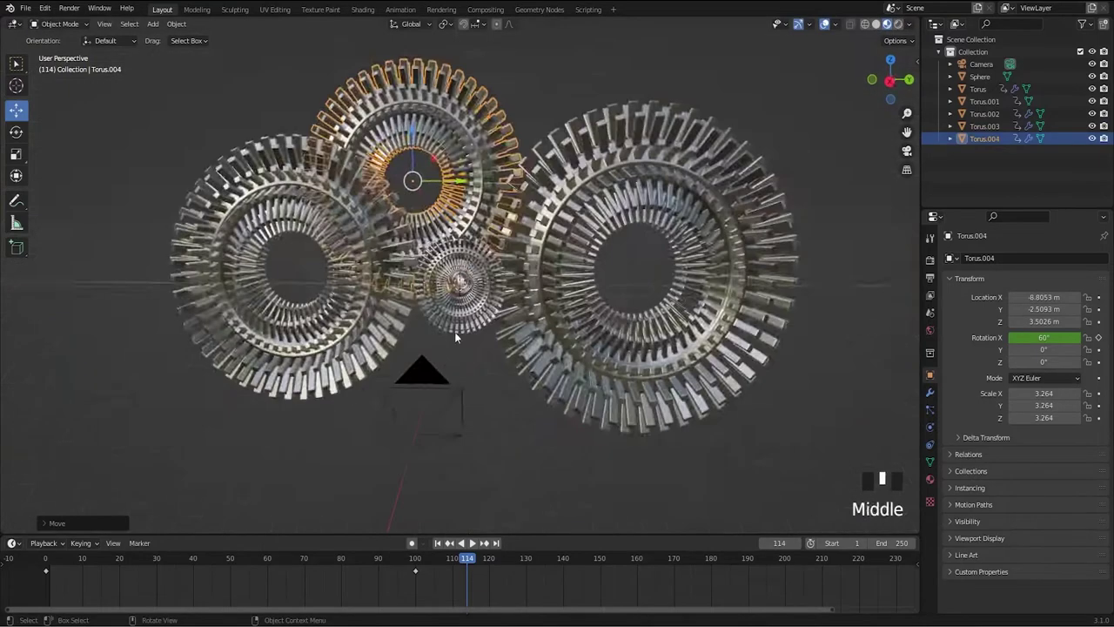
pyautogui.press('KP_0')
pyautogui.moveTo(446, 200); pyautogui.dragTo(501, 198)
pyautogui.click(465, 154)
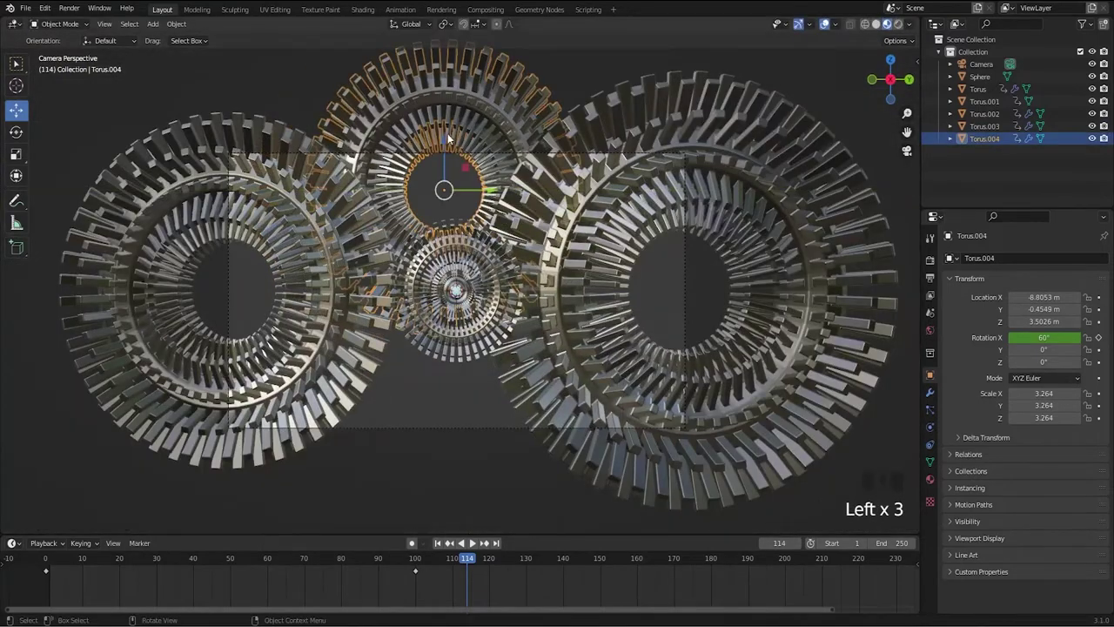
# - Raise the upper torus slightly, duplicate it and move the copy below the central rings to about -5.05 m on Z
pyautogui.moveTo(447, 133); pyautogui.dragTo(447, 392)
pyautogui.click(620, 68)
pyautogui.moveTo(444, 331); pyautogui.dragTo(498, 329, button='middle')
pyautogui.press('KP_0')
# - Play the ring animation from the start in the camera view, then return to the first frame
pyautogui.hotkey('shift', 'Left')
pyautogui.press('space')
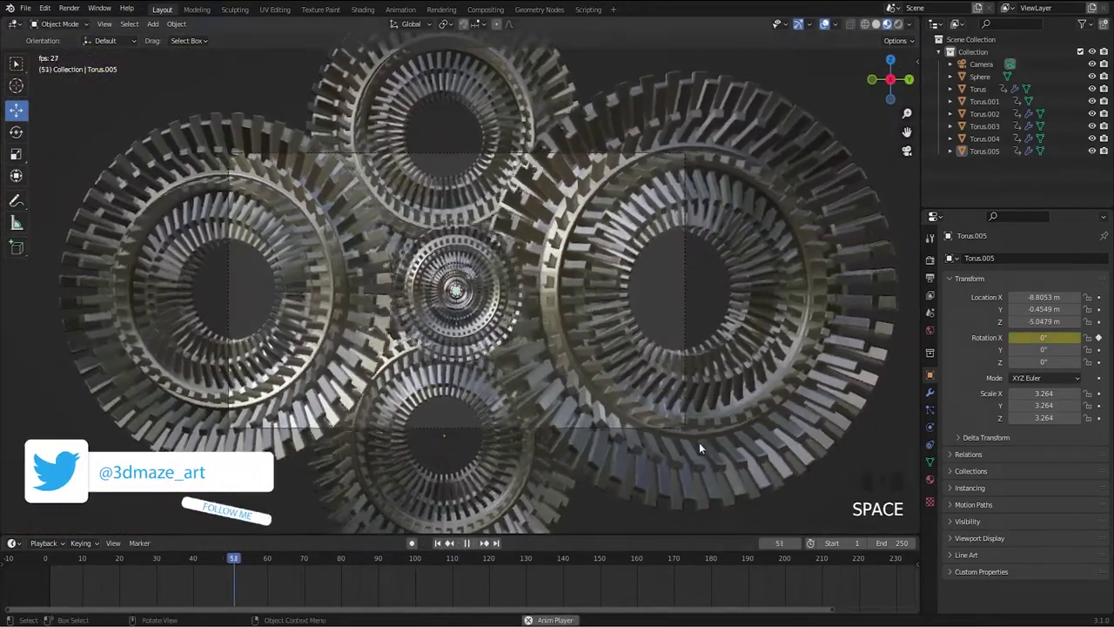
pyautogui.hotkey('shift', 'Left')
# - Add an area light behind the rings in rendered view and align it with the sphere along the Y axis
pyautogui.moveTo(815, 507); pyautogui.dragTo(522, 331, button='middle')
pyautogui.scroll(-4, 522, 331)
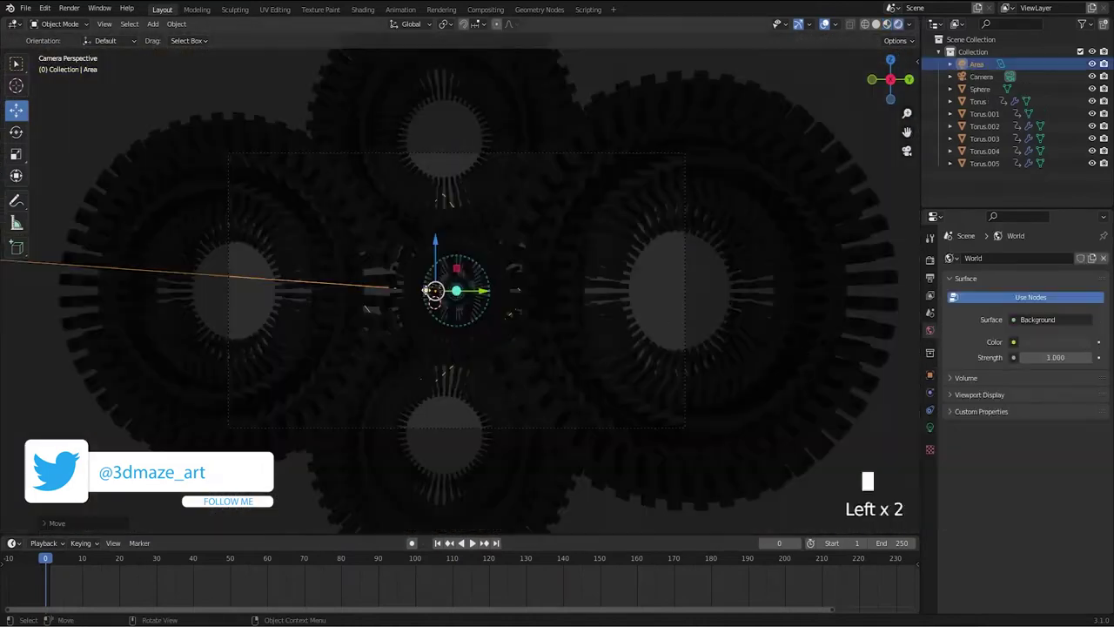
pyautogui.moveTo(478, 293); pyautogui.dragTo(457, 291)
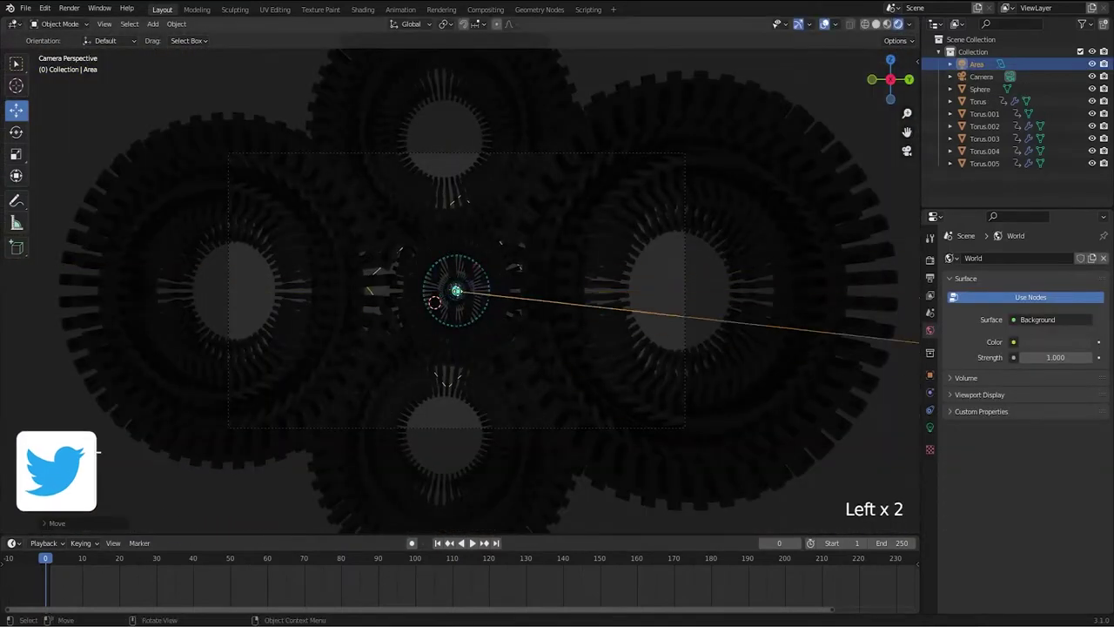
# - Set the world background strength to 0 and give the world volume a Principled Volume shader with density 0.050
pyautogui.click(930, 330)
pyautogui.write('0')
pyautogui.press('Return')
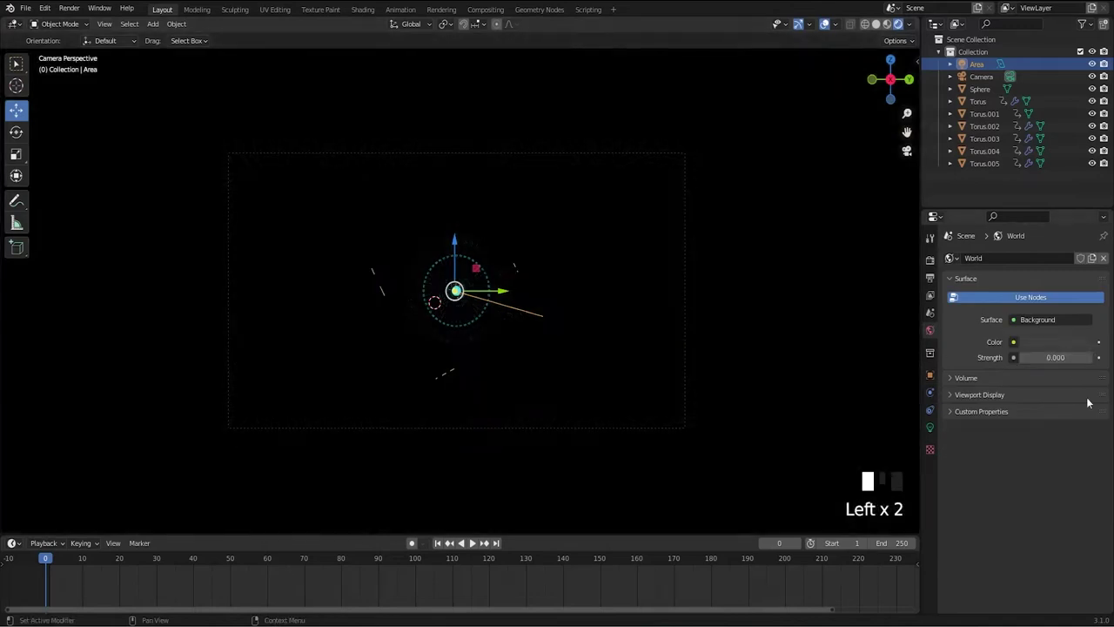
pyautogui.click(1051, 397)
pyautogui.click(1034, 396)
pyautogui.click(1022, 397)
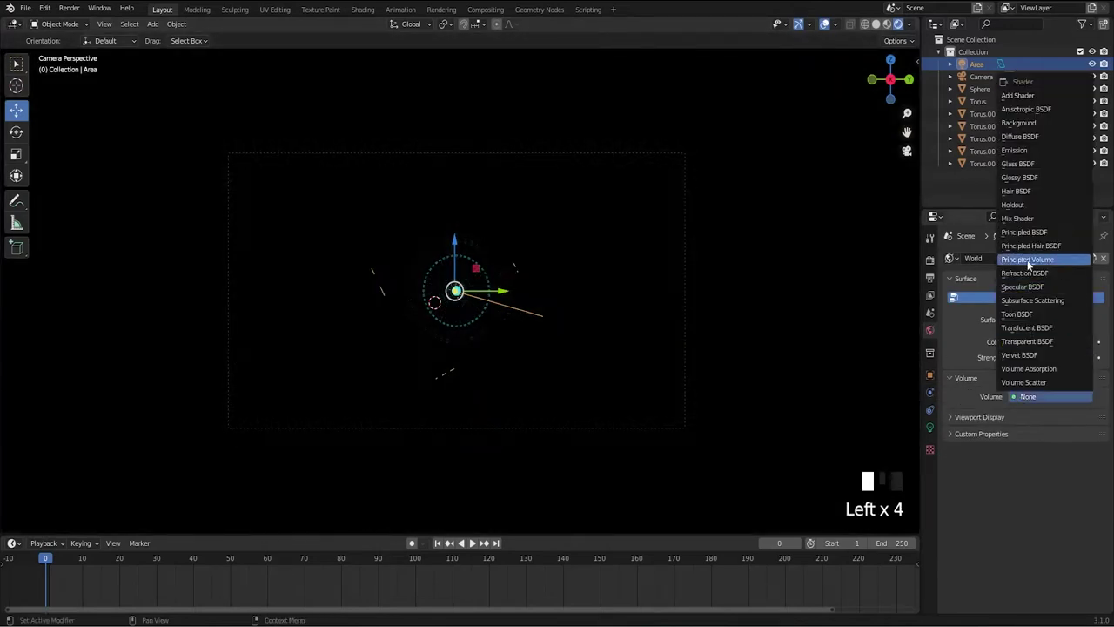
pyautogui.click(1025, 260)
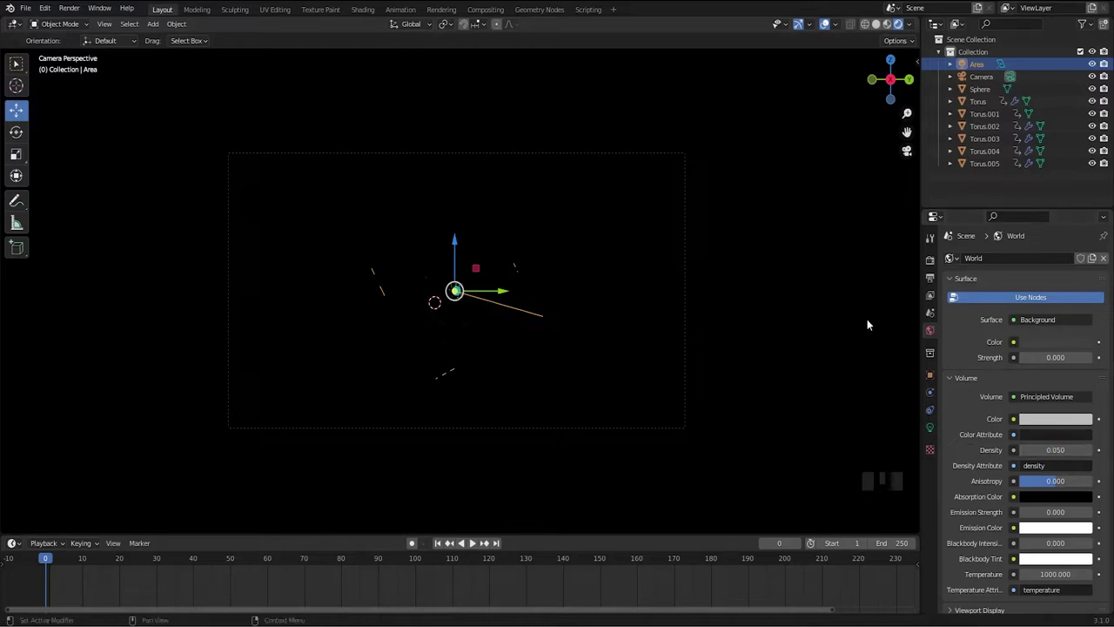
# - Set the area light's power to 1500 W and its colour to cyan
pyautogui.click(930, 427)
pyautogui.doubleClick(1047, 342)
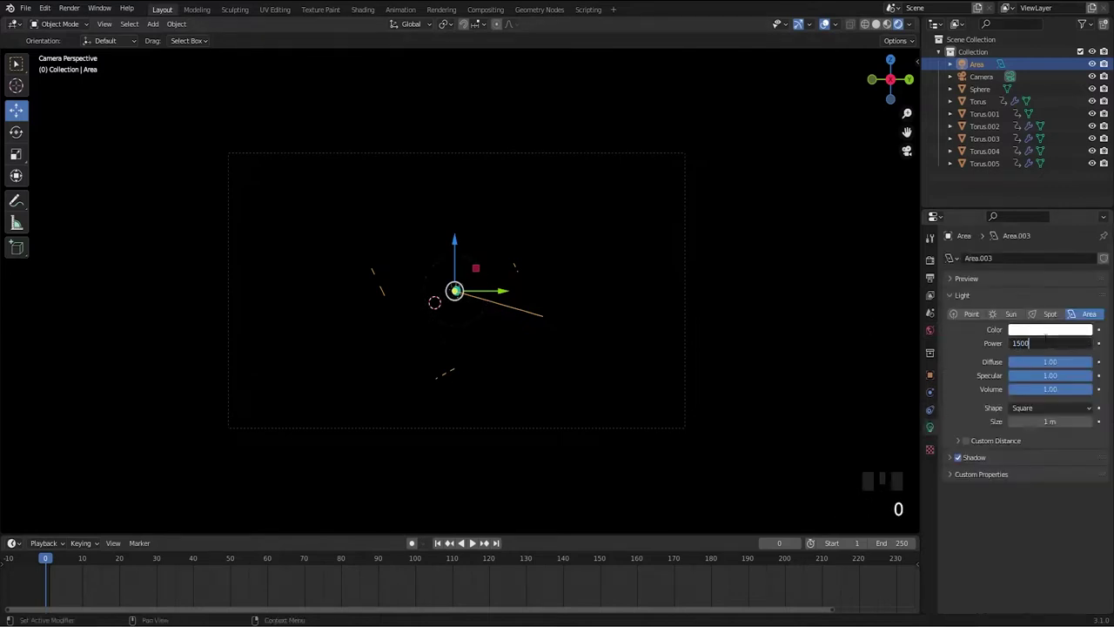
pyautogui.write('1500')
pyautogui.press('Return')
pyautogui.click(1073, 329)
pyautogui.click(1034, 197)
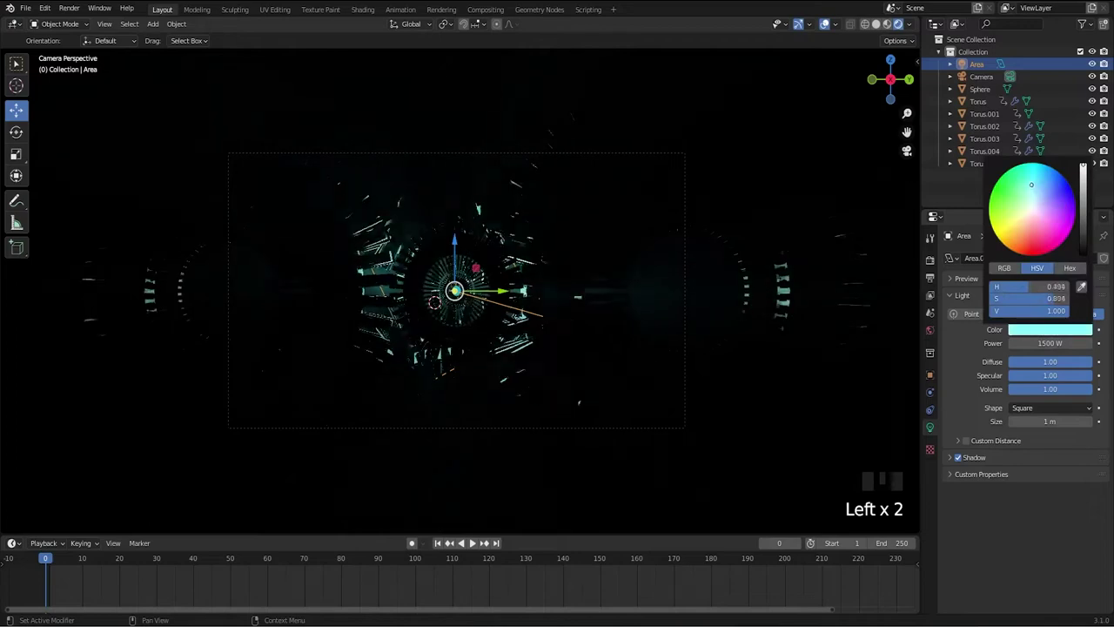
# - Enable the camera's depth of field with an F-Stop of 0.1 and a focus distance of about 14 m
pyautogui.click(638, 426)
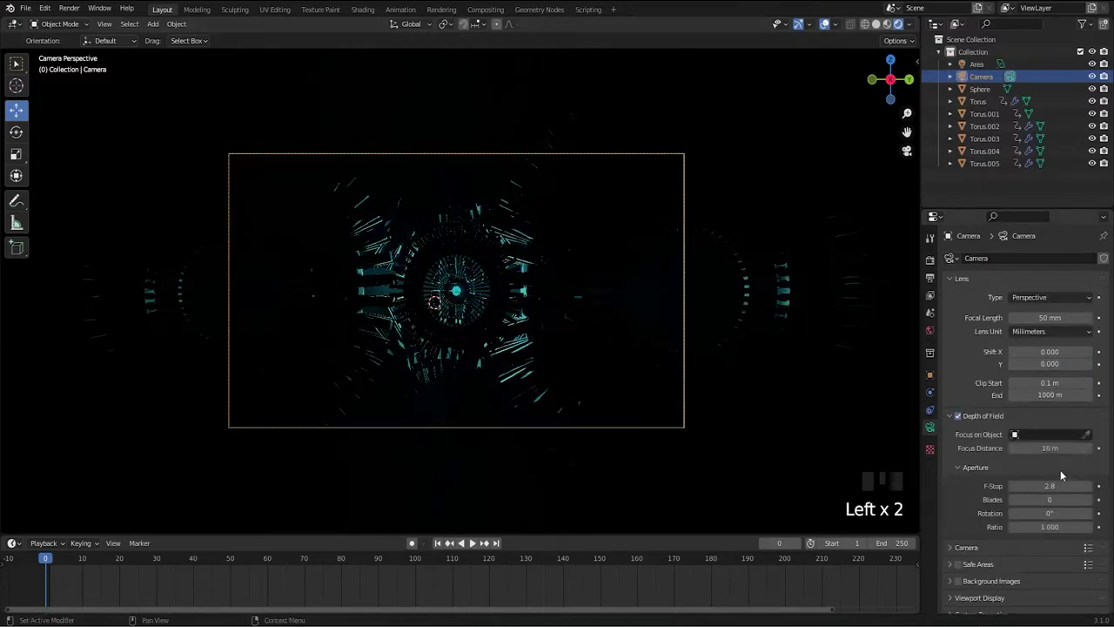
pyautogui.moveTo(1060, 485); pyautogui.dragTo(1009, 486)
pyautogui.moveTo(1049, 448); pyautogui.dragTo(1068, 447)
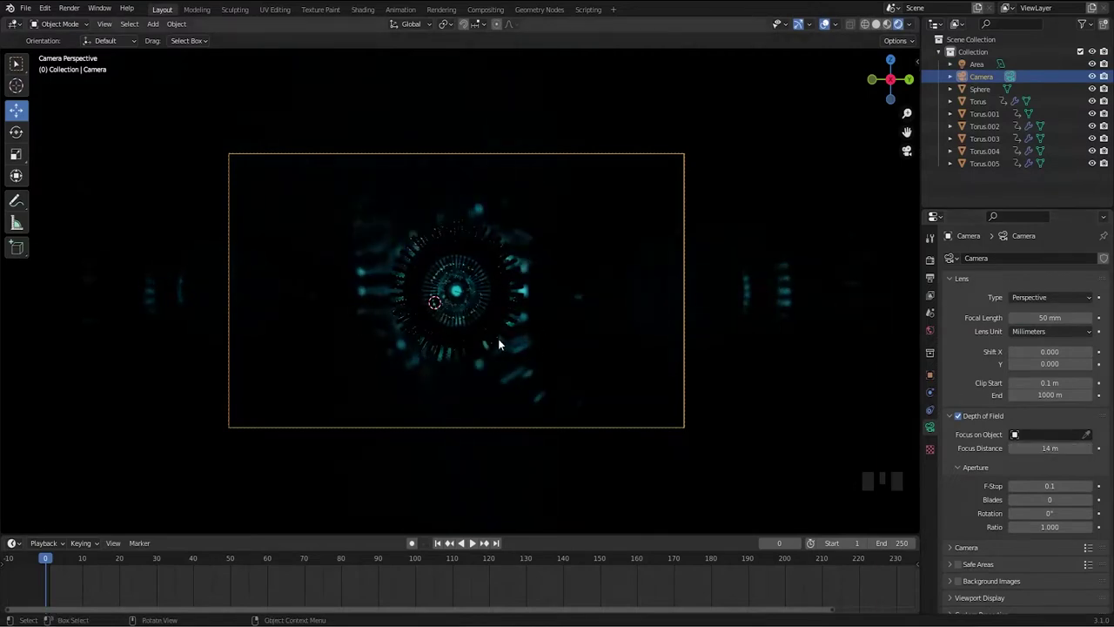
pyautogui.scroll(7, 497, 344)
pyautogui.moveTo(1049, 447)
pyautogui.mouseDown()
pyautogui.moveTo(1064, 447)
pyautogui.moveTo(1054, 448)
pyautogui.mouseUp()
pyautogui.scroll(-7, 410, 360)
pyautogui.scroll(2, 410, 360)
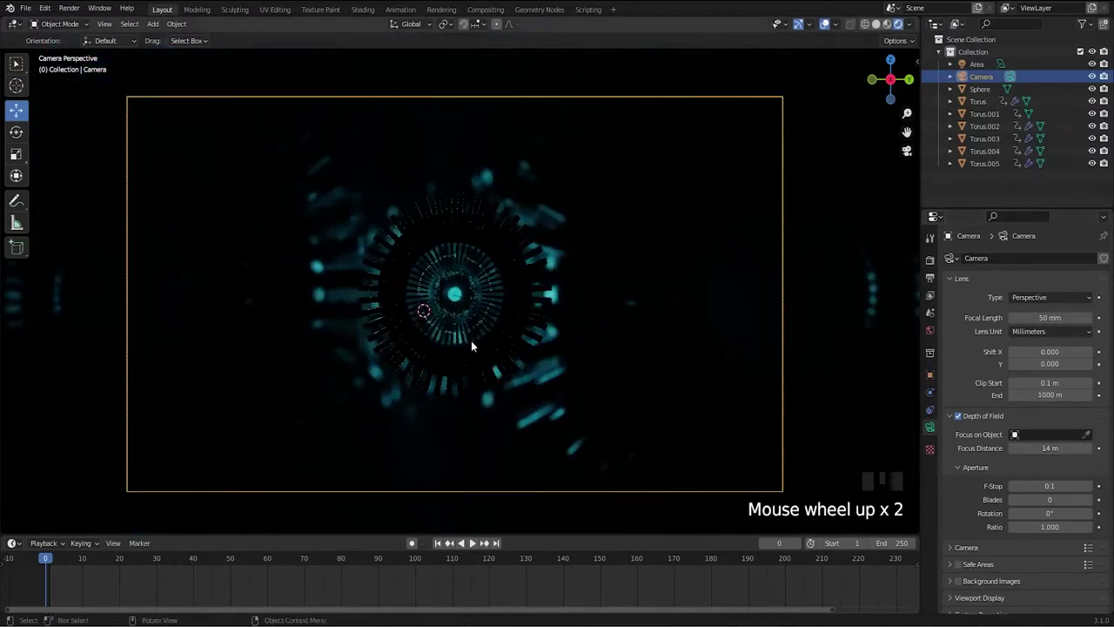
pyautogui.click(930, 261)
pyautogui.scroll(-3, 980, 447)
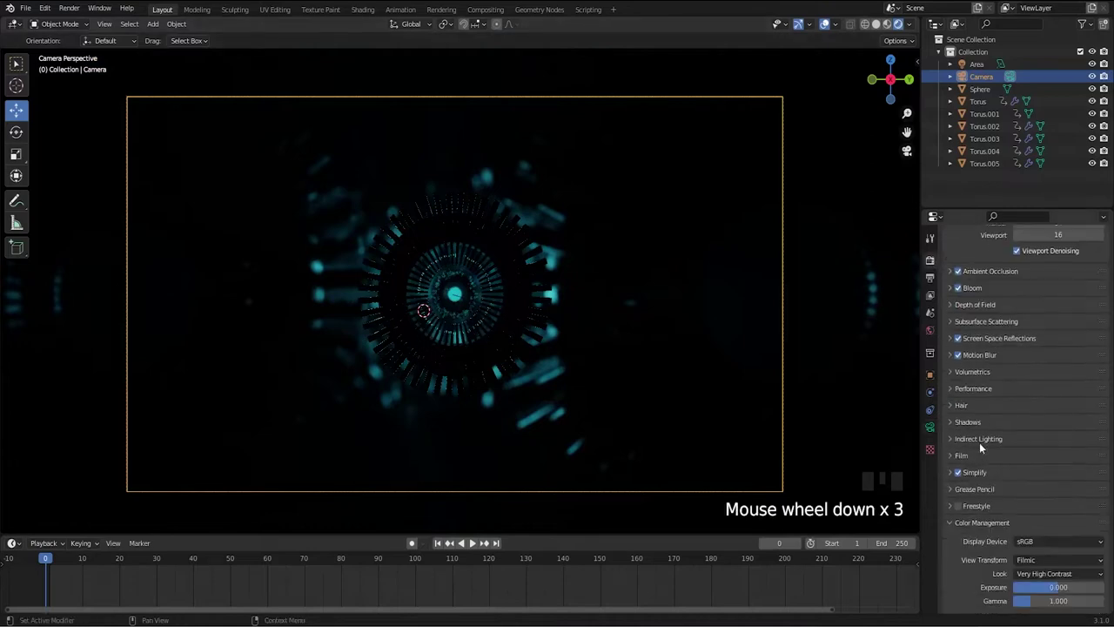
# - Move the area light slightly forward along the X axis towards the camera and return to the camera view
pyautogui.moveTo(616, 401); pyautogui.dragTo(718, 439, button='middle')
pyautogui.moveTo(376, 292); pyautogui.dragTo(416, 267, button='middle')
pyautogui.scroll(3, 322, 287)
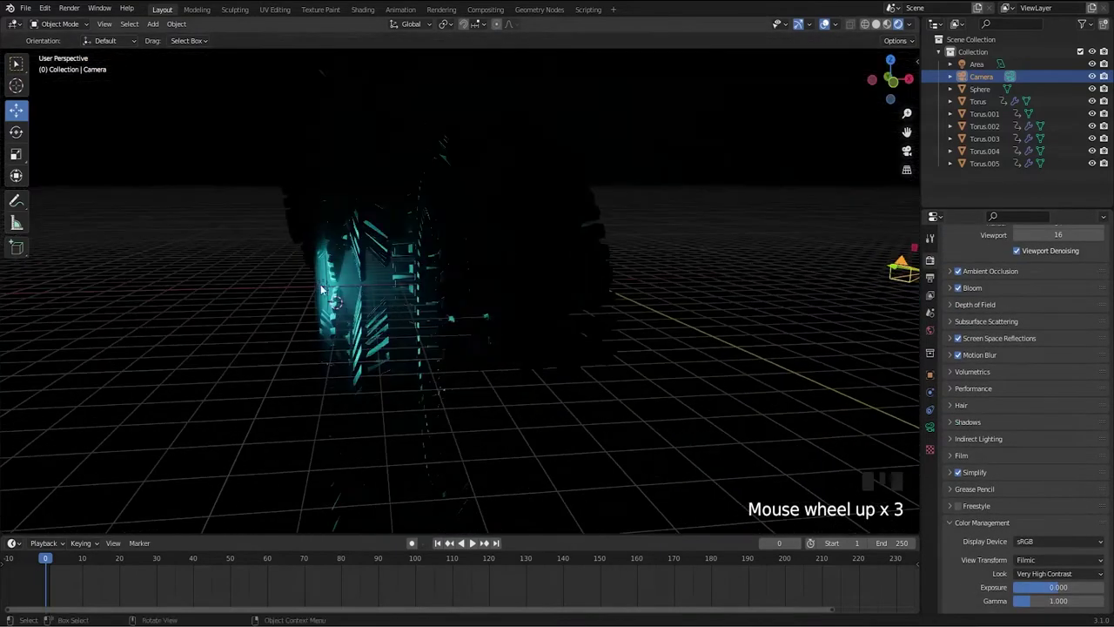
pyautogui.click(324, 287)
pyautogui.moveTo(368, 284); pyautogui.dragTo(393, 285)
pyautogui.click(747, 336)
pyautogui.press('KP_0')
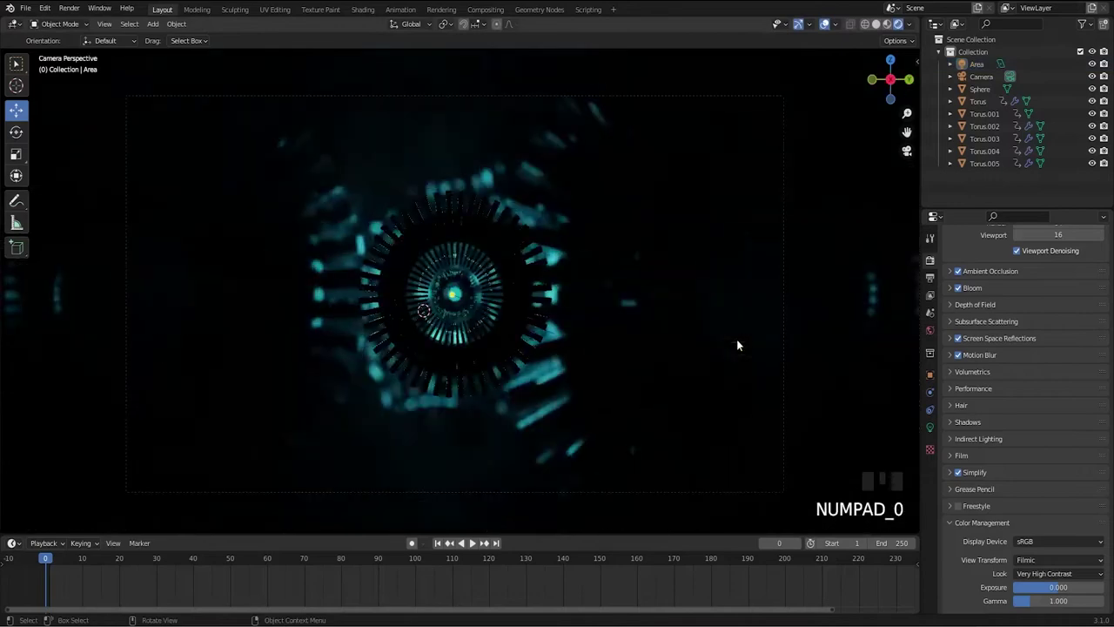
# - Duplicate one of the surrounding gears and place the copy in front of the others, close to the camera
pyautogui.click(453, 294)
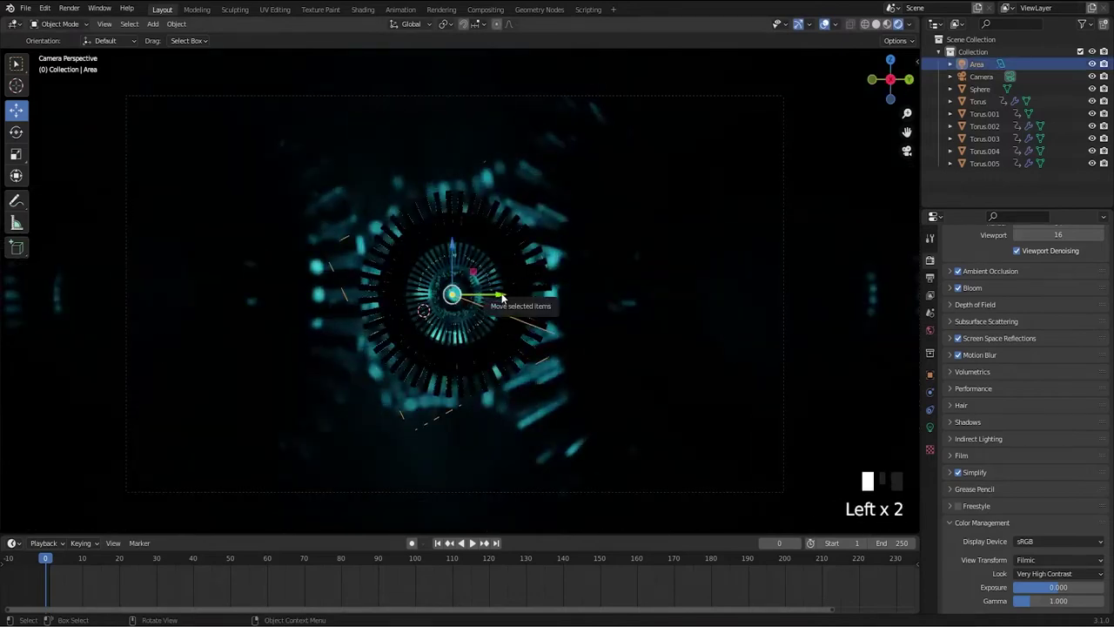
pyautogui.click(276, 306)
pyautogui.moveTo(277, 306); pyautogui.dragTo(402, 359, button='middle')
pyautogui.hotkey('shift', 'd')
pyautogui.click(636, 402)
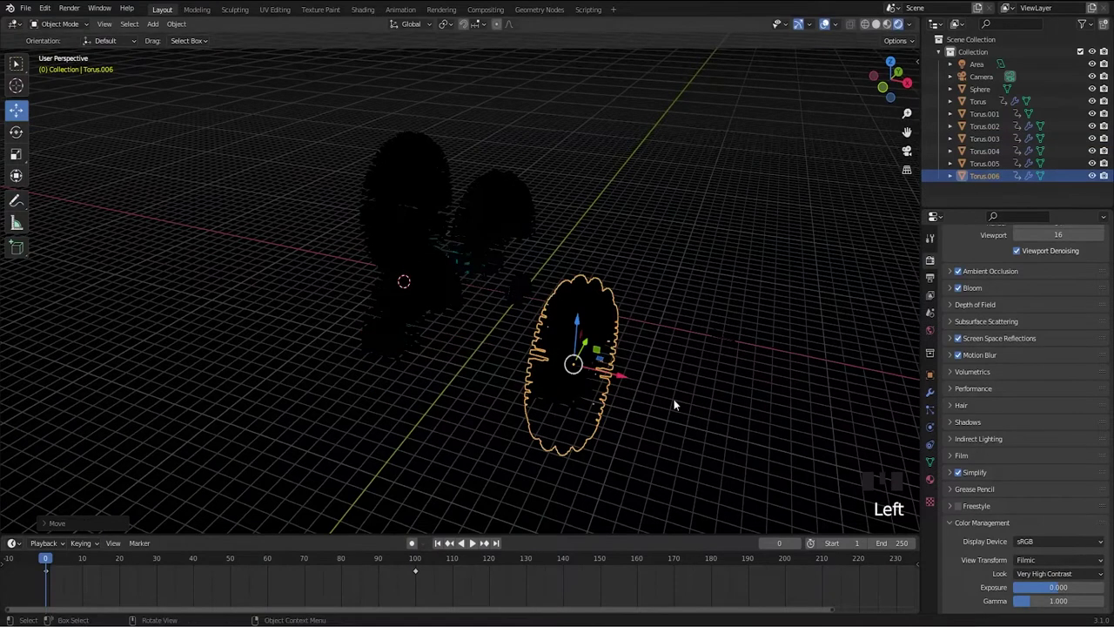
pyautogui.click(674, 399)
pyautogui.press('KP_0')
# - Duplicate the foreground gear and move the copy about 14 m along the Y axis to the opposite side of the frame
pyautogui.click(191, 253)
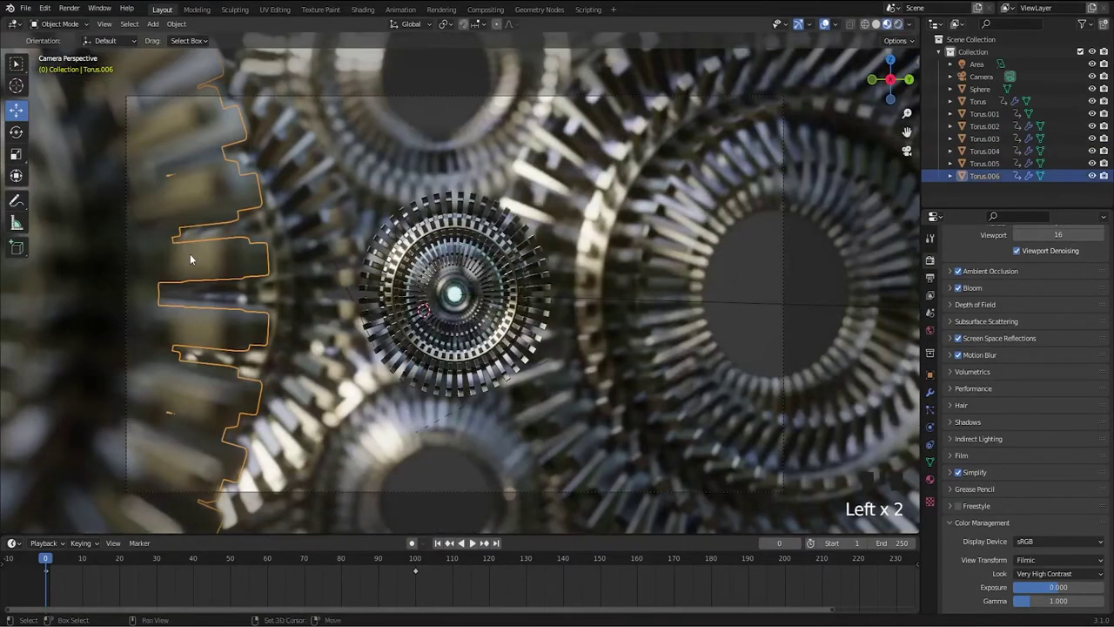
pyautogui.scroll(-2, 170, 314)
pyautogui.moveTo(85, 289); pyautogui.dragTo(918, 289)
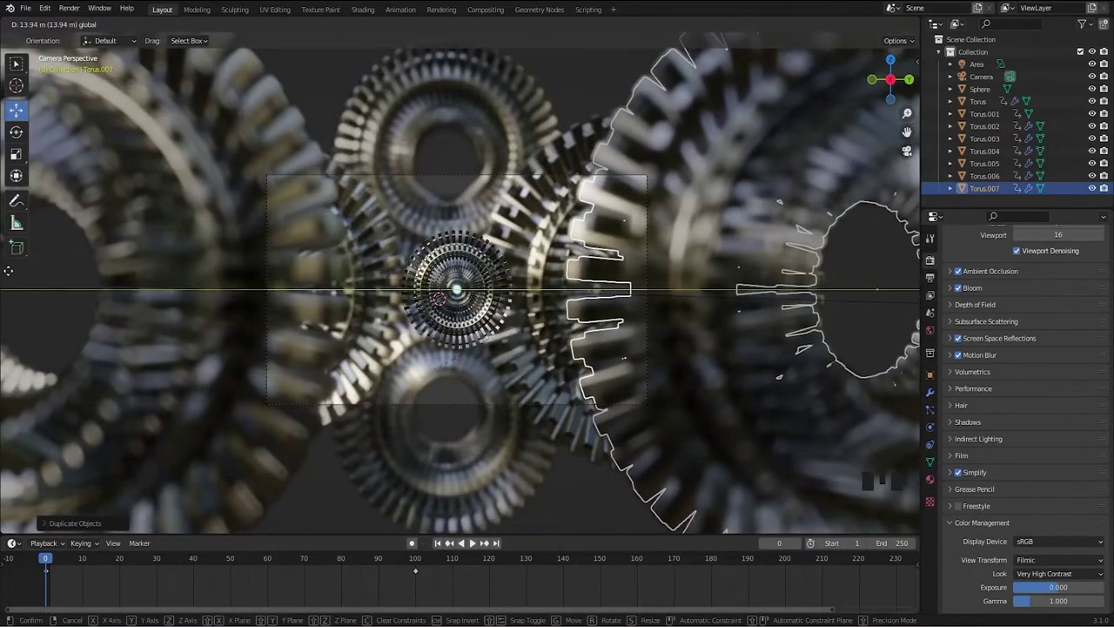
pyautogui.scroll(2, 319, 330)
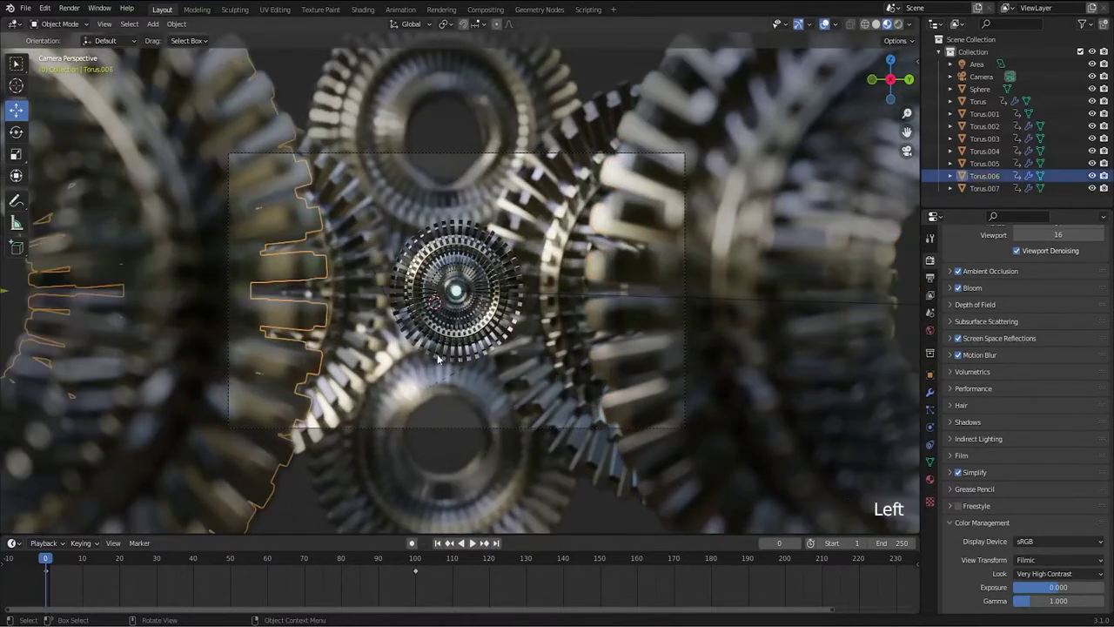
# - Scale down the left foreground gear and move it inward along the Y axis
pyautogui.press('s')
pyautogui.click(312, 336)
pyautogui.moveTo(4, 290); pyautogui.dragTo(117, 291)
pyautogui.press('s')
pyautogui.click(303, 266)
pyautogui.click(301, 109)
# - Place the 3D cursor near the foreground gears and add a new area light there
pyautogui.moveTo(373, 245); pyautogui.dragTo(409, 309, button='middle')
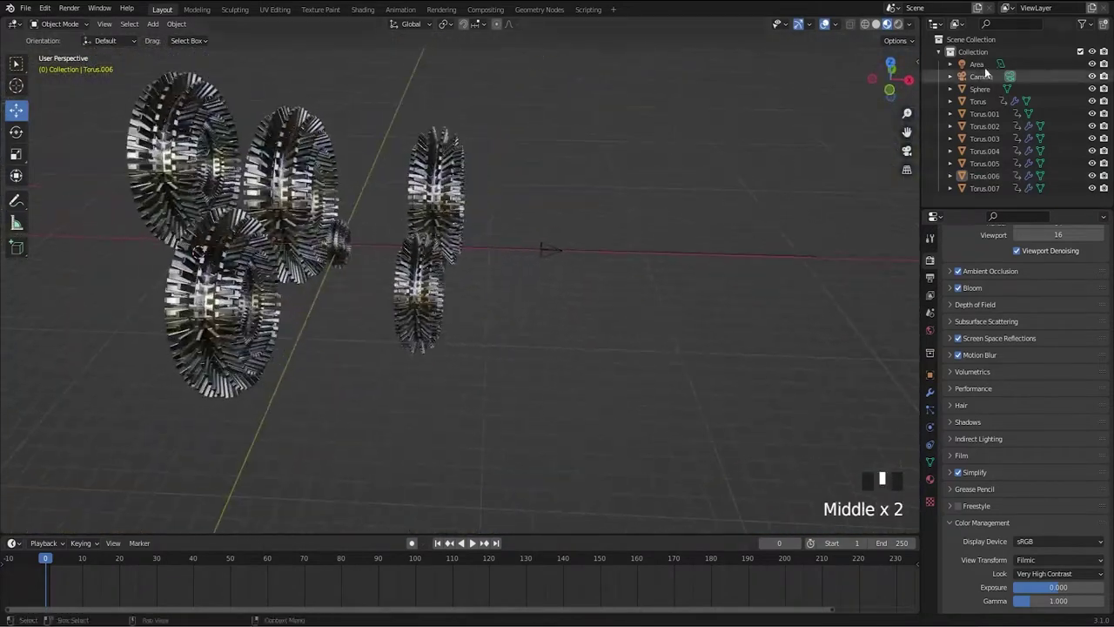
pyautogui.click(983, 67)
pyautogui.rightClick(497, 307)
pyautogui.keyDown('shift'); pyautogui.rightClick(526, 328); pyautogui.keyUp('shift')
pyautogui.hotkey('shift', 'a')
pyautogui.moveTo(522, 326)
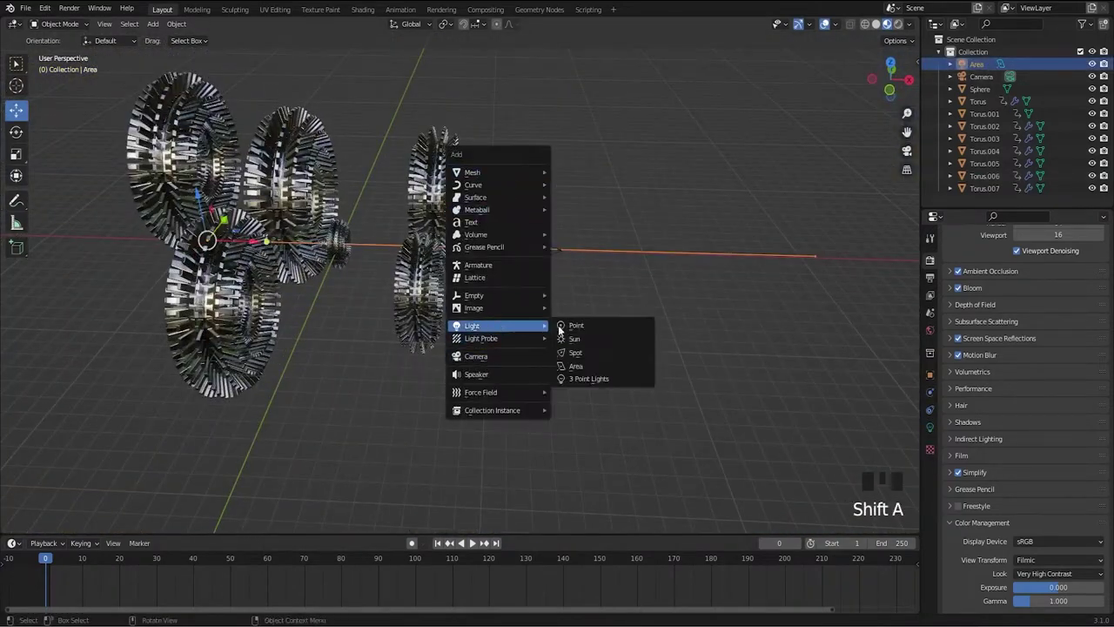
pyautogui.click(575, 366)
# - Rotate, resize and move the new area light so it illuminates the left foreground gear
pyautogui.moveTo(575, 365); pyautogui.dragTo(567, 383, button='middle')
pyautogui.press('r')
pyautogui.press('r')
pyautogui.click(645, 428)
pyautogui.moveTo(553, 302); pyautogui.dragTo(465, 300, button='middle')
pyautogui.moveTo(545, 275); pyautogui.dragTo(459, 297)
pyautogui.scroll(4, 478, 295)
pyautogui.moveTo(503, 298); pyautogui.dragTo(474, 283, button='middle')
pyautogui.moveTo(369, 263); pyautogui.dragTo(365, 263)
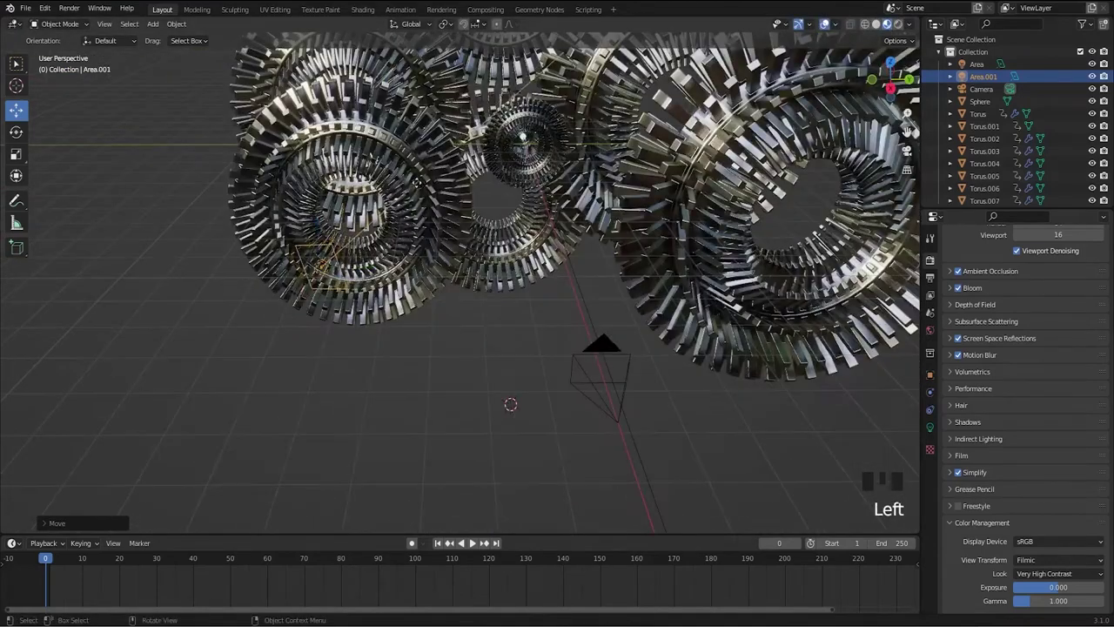
pyautogui.press('KP_5')
pyautogui.moveTo(423, 283); pyautogui.dragTo(407, 357, button='middle')
pyautogui.press('KP_0')
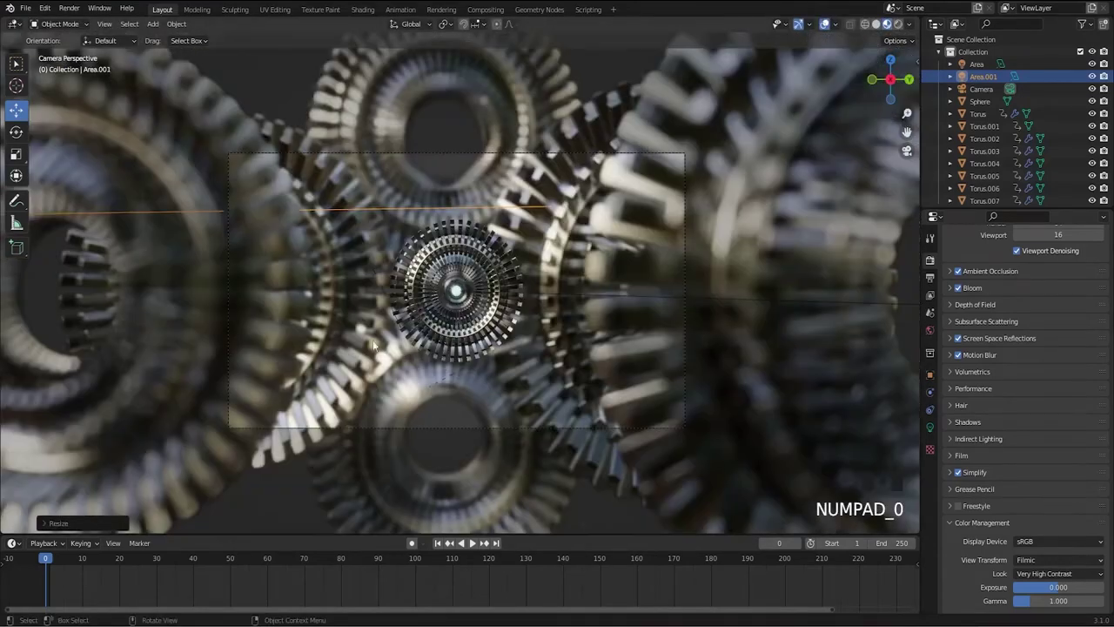
# - Give the new area light a light blue colour and a power of 300 W in the rendered preview
pyautogui.click(929, 426)
pyautogui.click(1049, 329)
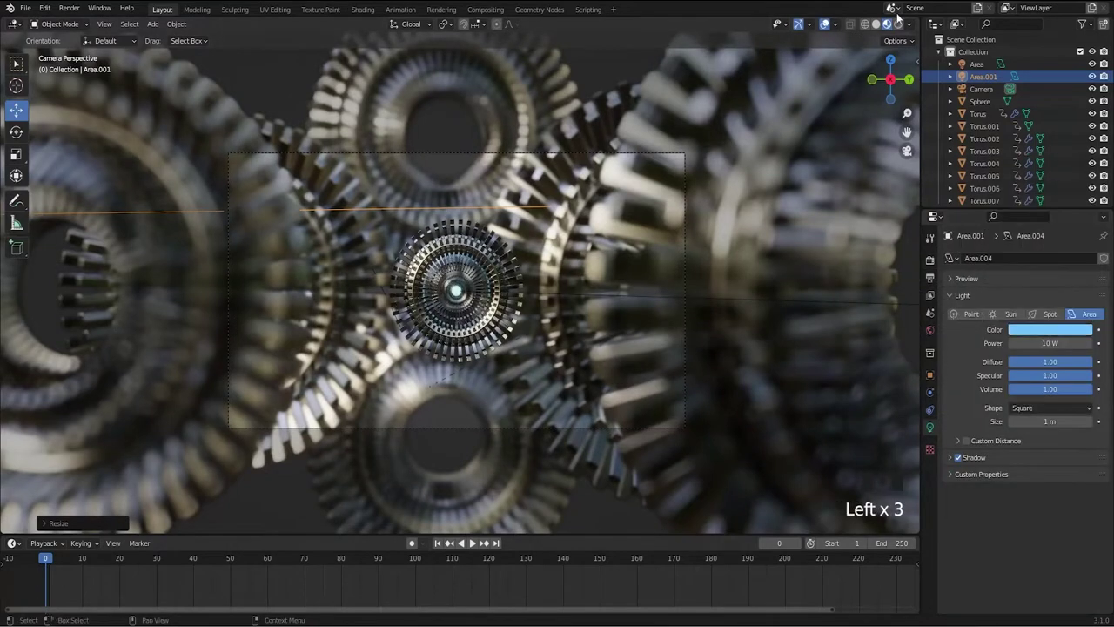
pyautogui.click(898, 24)
pyautogui.write('500')
pyautogui.press('Return')
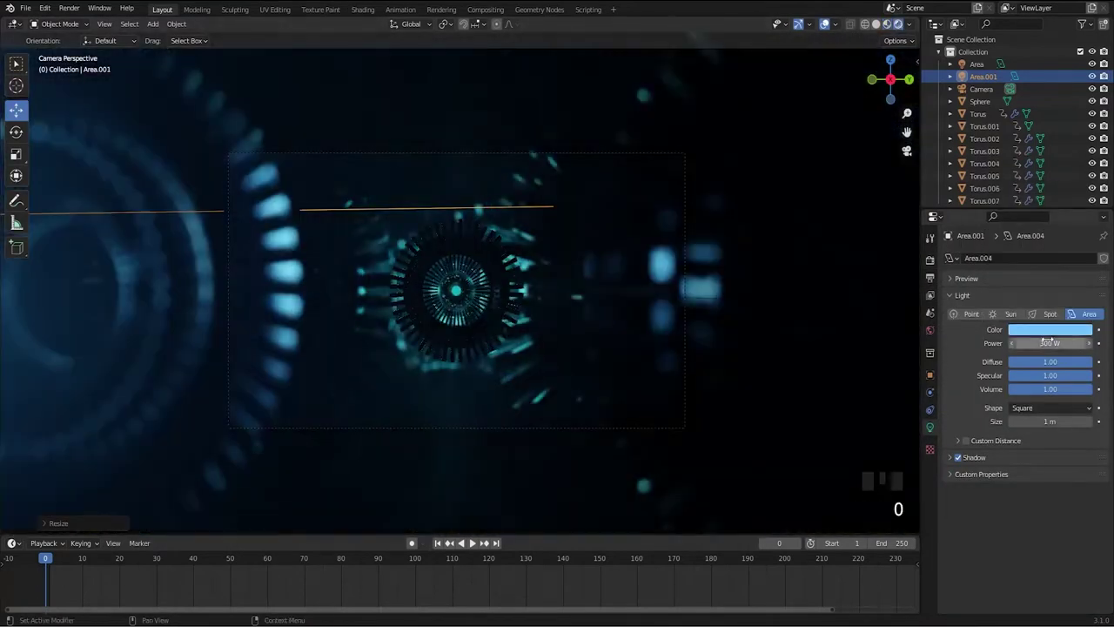
# - Darken the new area light's colour to a muted blue
pyautogui.click(1056, 330)
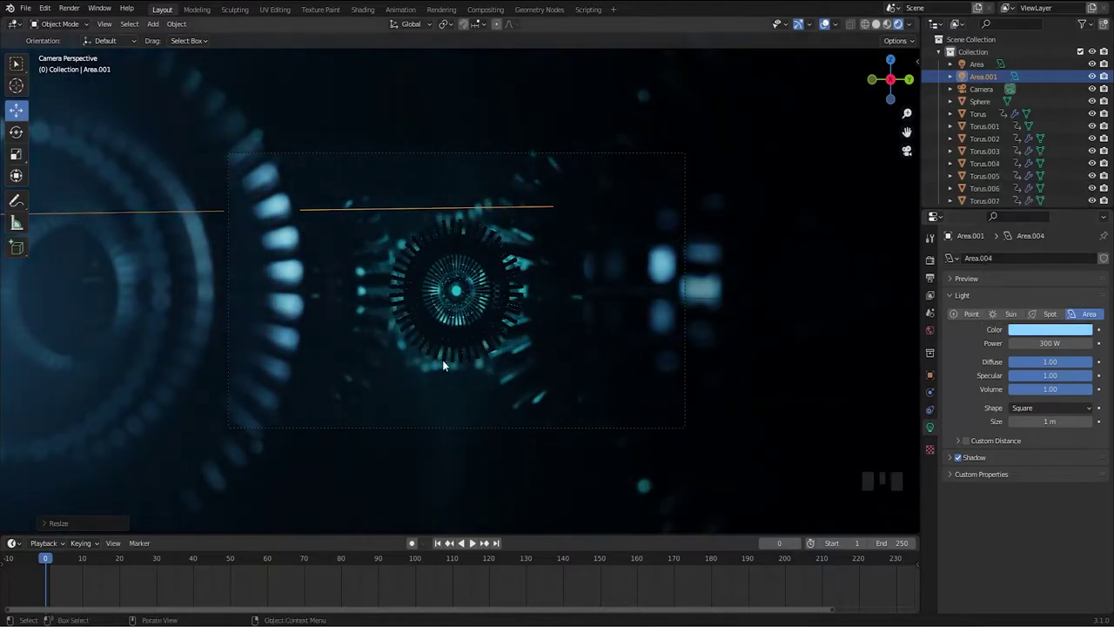
pyautogui.click(1051, 330)
pyautogui.moveTo(1082, 178); pyautogui.dragTo(1082, 206)
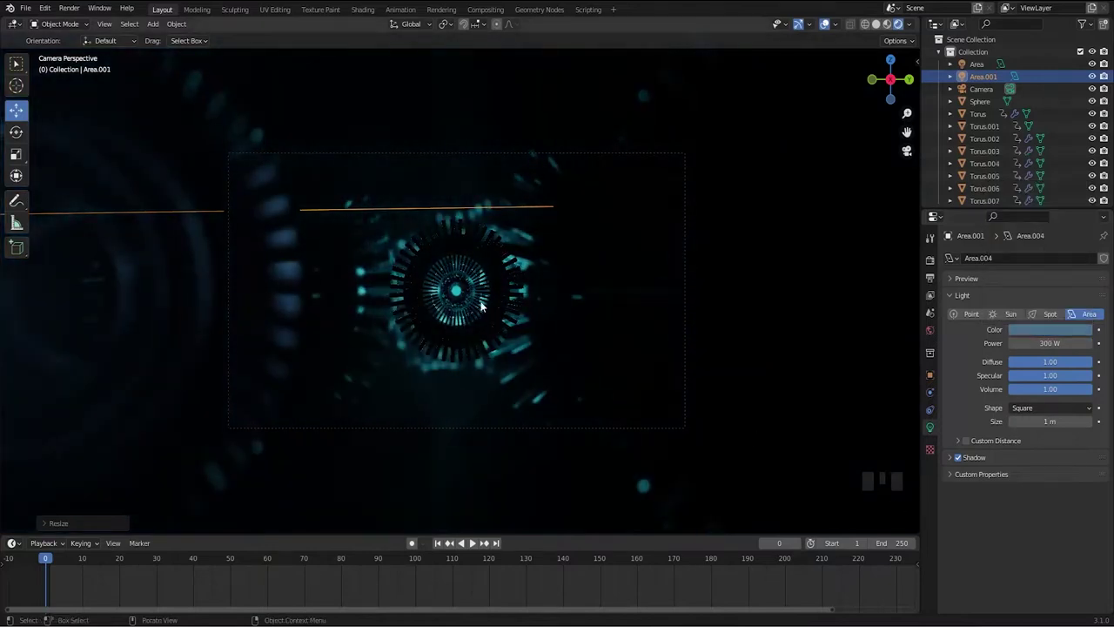
# - Duplicate the blue area light, move the copy to the right foreground gear and turn it towards the scene centre
pyautogui.scroll(-6, 494, 333)
pyautogui.moveTo(482, 304); pyautogui.dragTo(487, 354, button='middle')
pyautogui.hotkey('shift', 'd')
pyautogui.click(323, 285)
pyautogui.moveTo(340, 281); pyautogui.dragTo(614, 266)
pyautogui.moveTo(607, 231); pyautogui.dragTo(631, 281, button='middle')
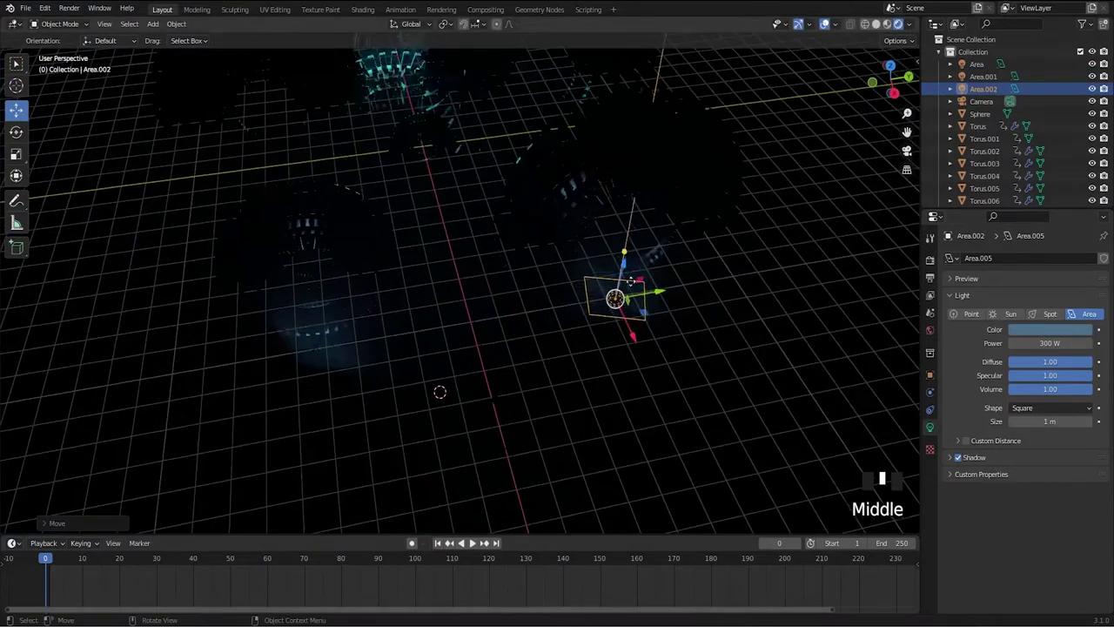
pyautogui.moveTo(641, 341); pyautogui.dragTo(634, 250)
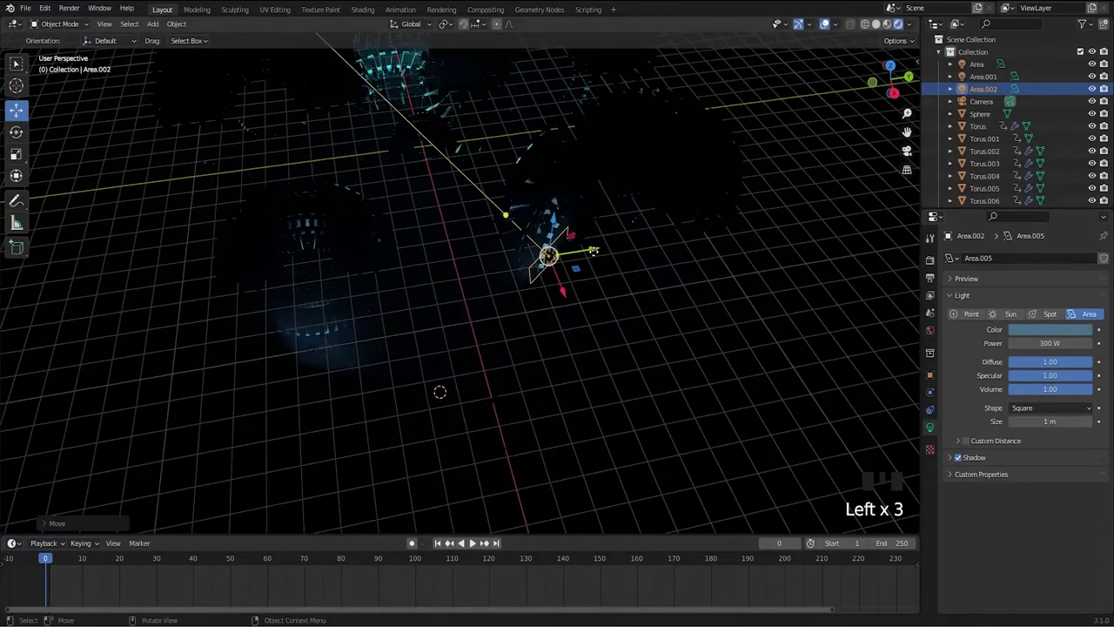
pyautogui.press('KP_0')
pyautogui.moveTo(776, 213); pyautogui.dragTo(777, 253)
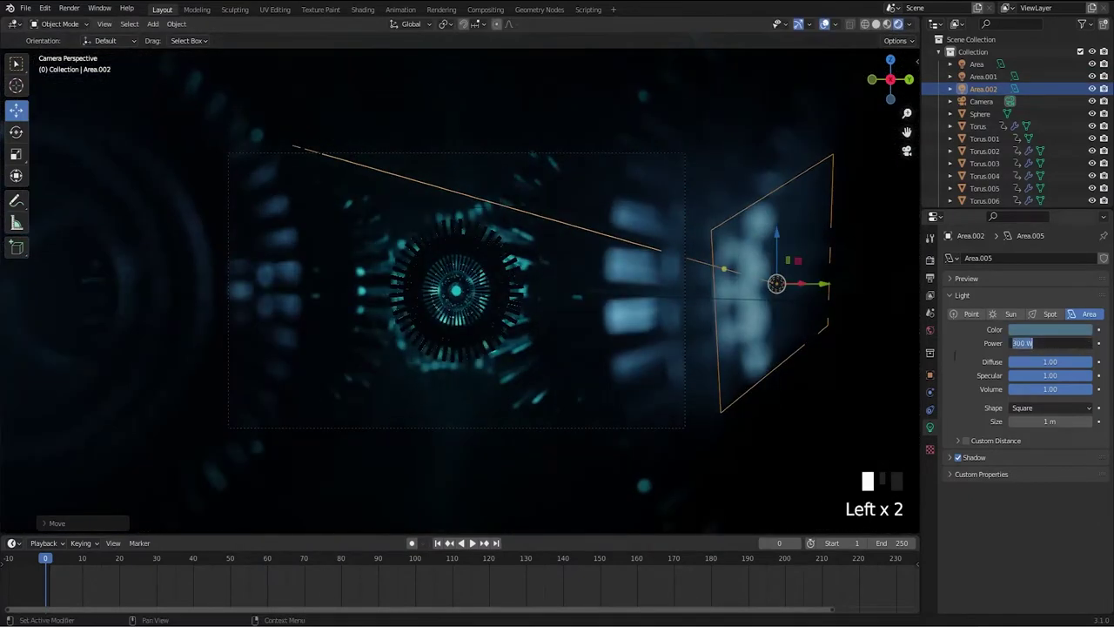
# - Brighten the duplicated area light's colour to light blue and move it farther away from the centre
pyautogui.click(954, 355)
pyautogui.click(1049, 330)
pyautogui.moveTo(1086, 211); pyautogui.dragTo(1086, 183)
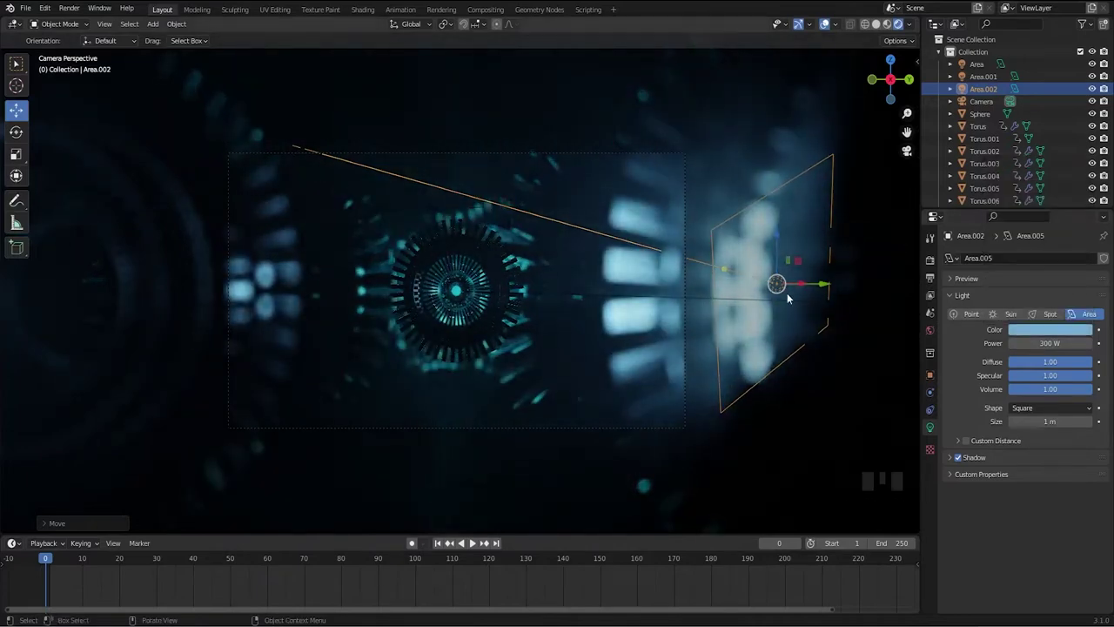
pyautogui.moveTo(787, 294); pyautogui.dragTo(810, 311, button='middle')
pyautogui.moveTo(772, 267); pyautogui.dragTo(824, 310)
pyautogui.press('KP_0')
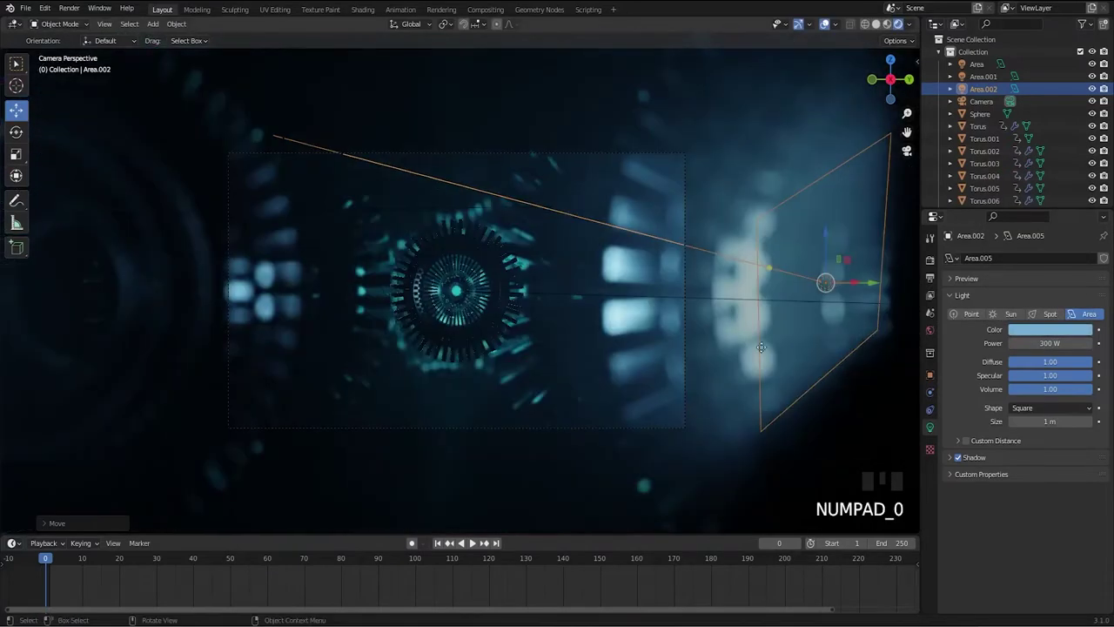
# - Add a point light near the foreground gears and raise it about 3 m along the Z axis
pyautogui.moveTo(574, 320); pyautogui.dragTo(522, 252, button='middle')
pyautogui.hotkey('shift', 'a')
pyautogui.click(590, 276)
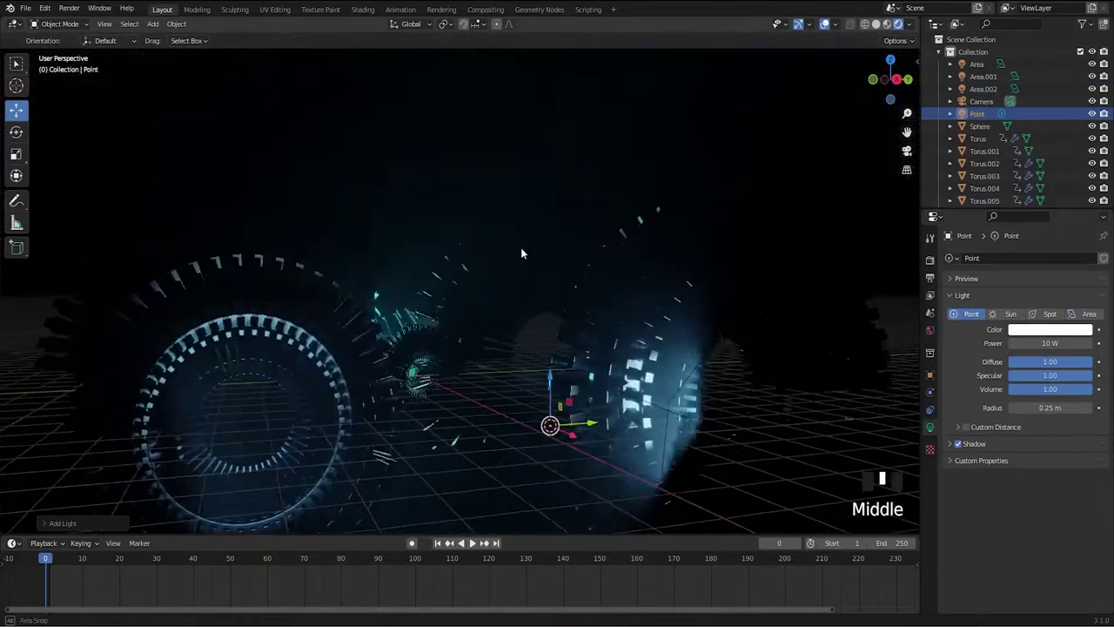
pyautogui.moveTo(554, 370); pyautogui.dragTo(552, 292)
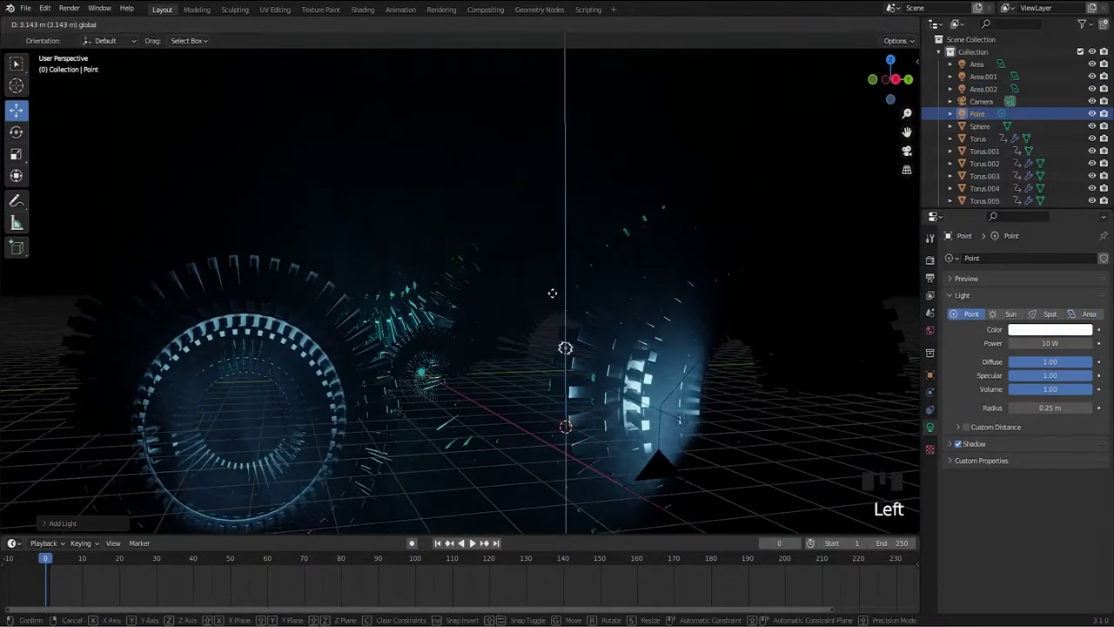
# - Give the point light a bright cyan colour and a power of 500 W
pyautogui.click(1051, 331)
pyautogui.moveTo(1037, 201); pyautogui.dragTo(1043, 179)
pyautogui.press('KP_0')
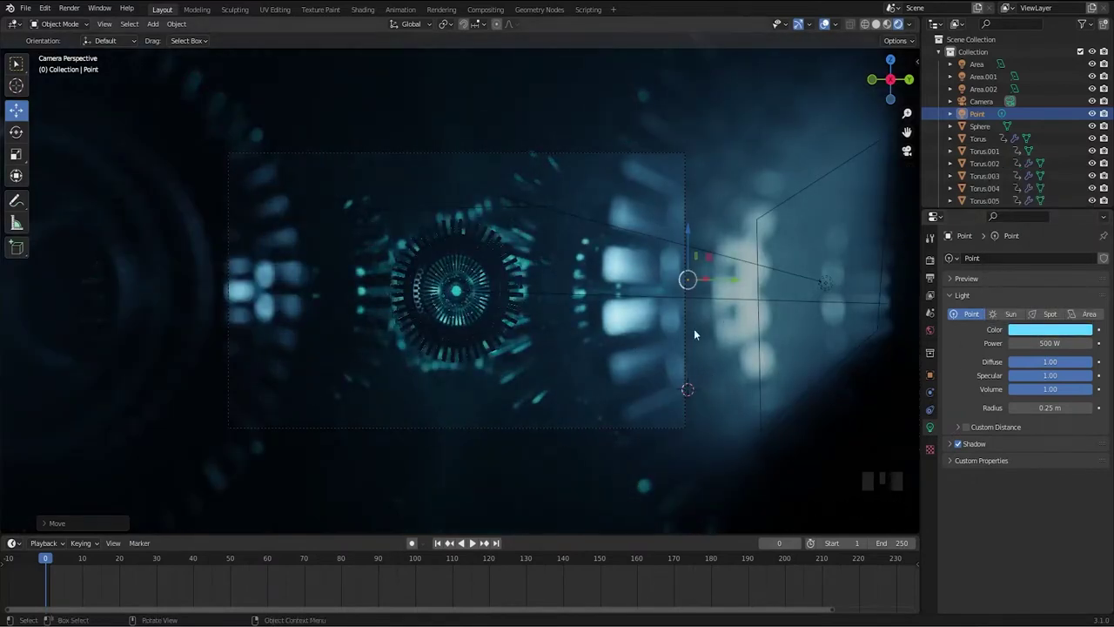
pyautogui.click(905, 319)
pyautogui.click(905, 319)
pyautogui.moveTo(1027, 303); pyautogui.dragTo(1060, 287)
pyautogui.moveTo(1045, 186); pyautogui.dragTo(1047, 188)
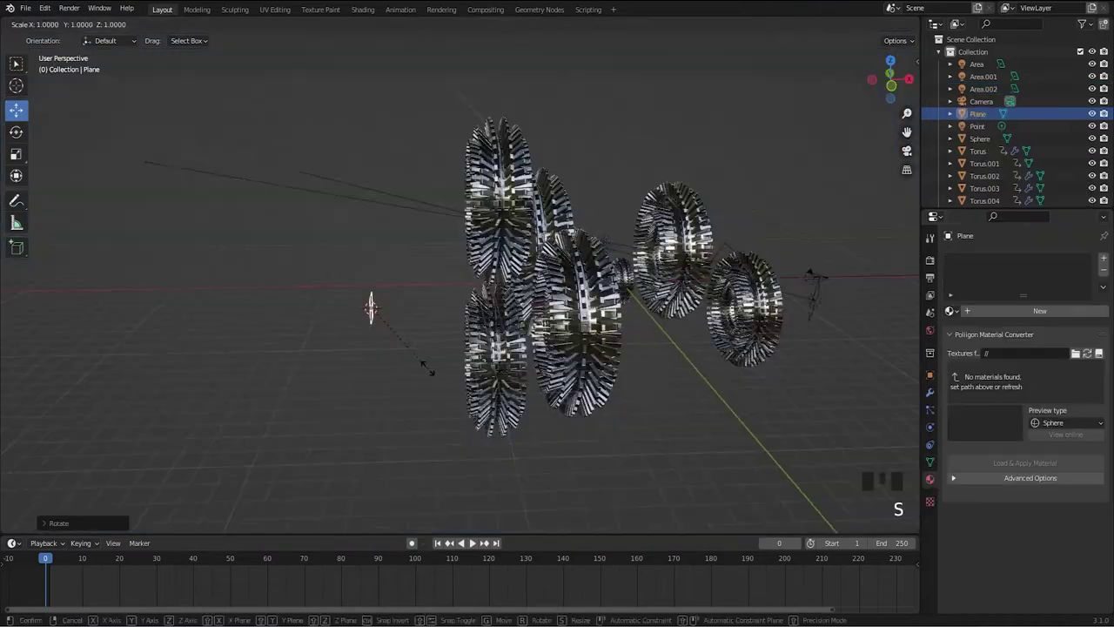
# - Enlarge the upright plane and centre it behind all the gears so it spans the whole arrangement
pyautogui.moveTo(426, 374); pyautogui.dragTo(451, 379, button='middle')
pyautogui.press('s')
pyautogui.moveTo(395, 284); pyautogui.dragTo(395, 171)
pyautogui.moveTo(592, 374); pyautogui.dragTo(453, 374, button='middle')
pyautogui.moveTo(635, 252); pyautogui.dragTo(541, 253)
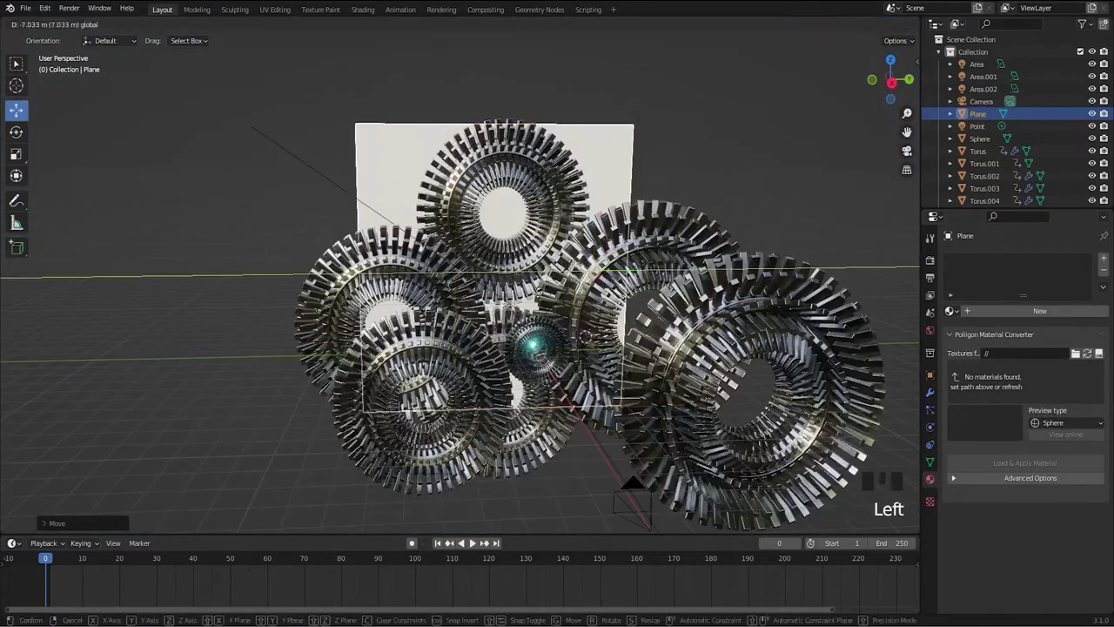
pyautogui.moveTo(461, 396); pyautogui.dragTo(593, 405, button='middle')
pyautogui.press('s')
pyautogui.moveTo(905, 426); pyautogui.dragTo(781, 427, button='middle')
# - Turn off gravity for the scene
pyautogui.click(780, 427)
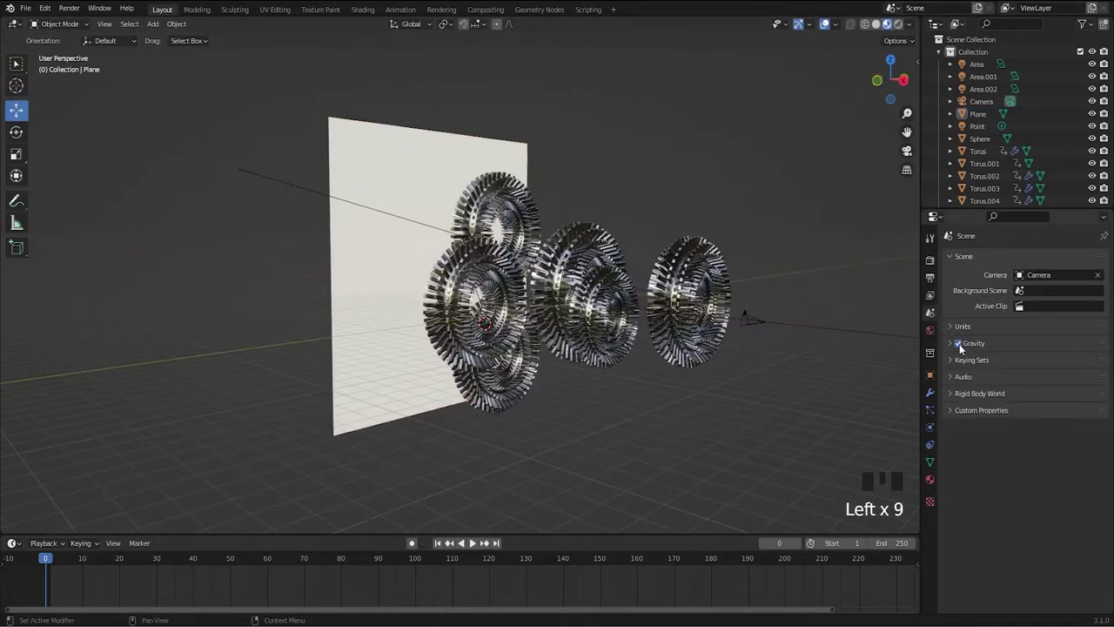
pyautogui.click(959, 344)
pyautogui.moveTo(783, 383); pyautogui.dragTo(679, 387, button='middle')
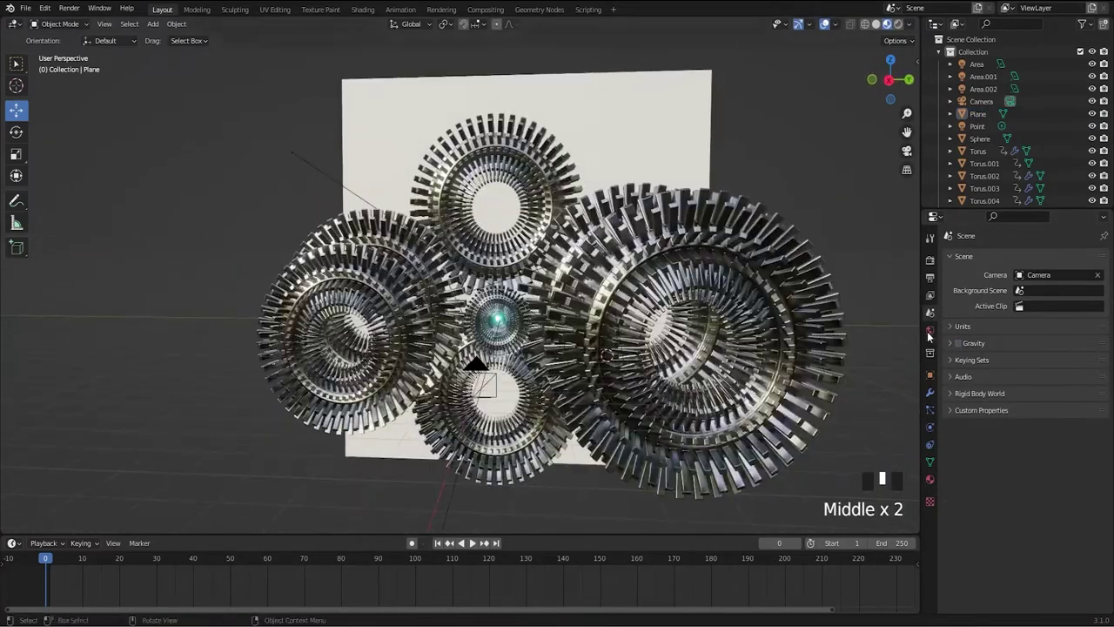
# - Add an emitter particle system to the large plane and play the animation to preview it
pyautogui.moveTo(729, 443)
pyautogui.mouseDown(button='middle')
pyautogui.moveTo(809, 440)
pyautogui.moveTo(745, 433)
pyautogui.mouseUp(button='middle')
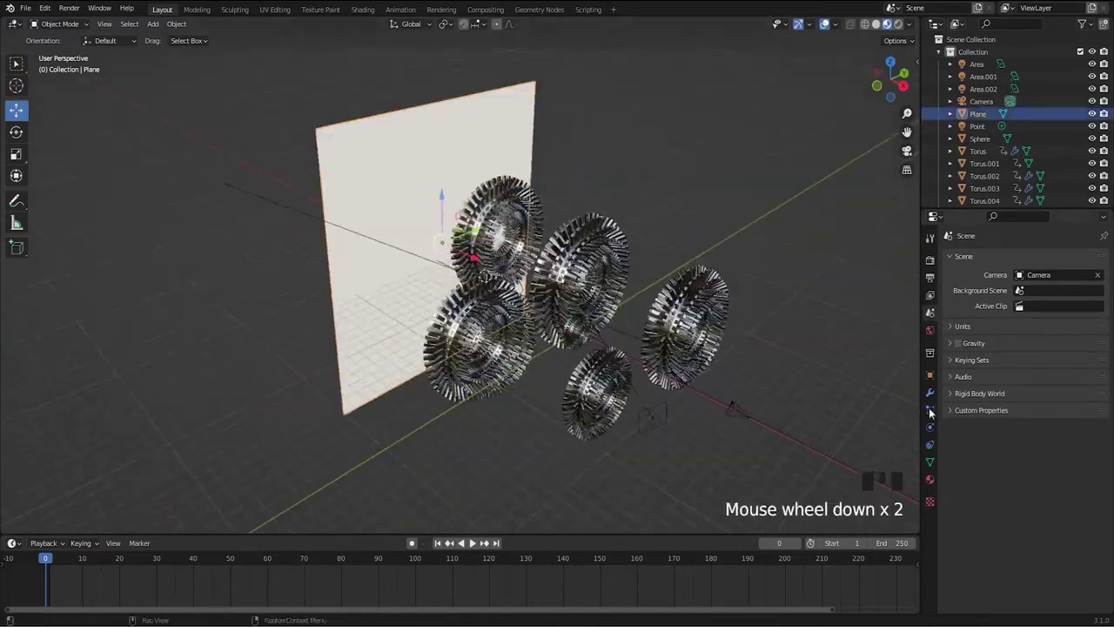
pyautogui.click(930, 409)
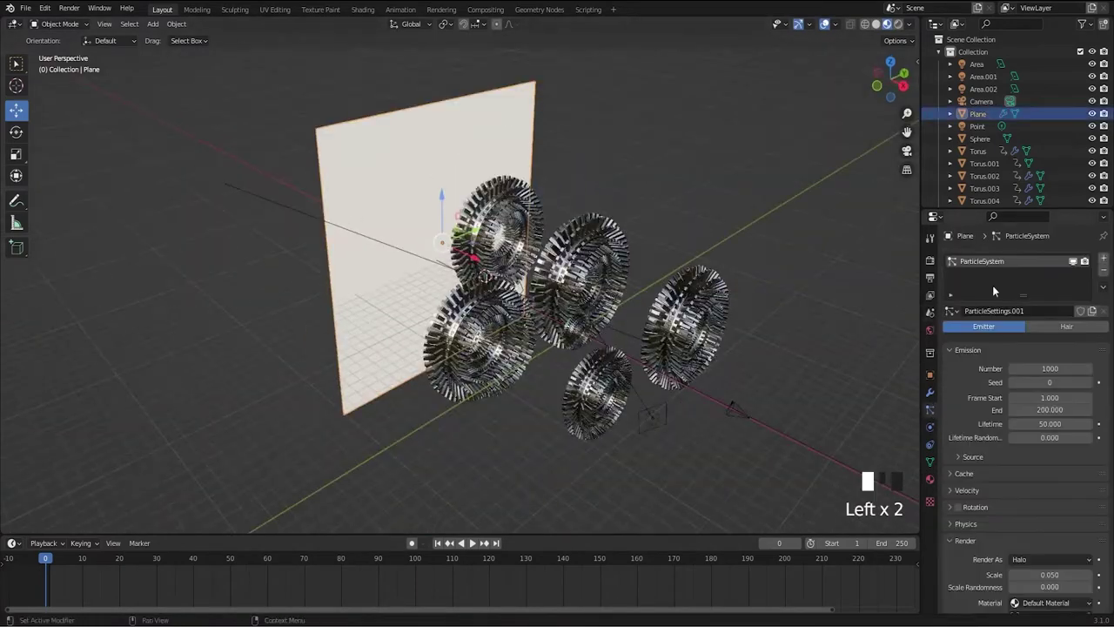
pyautogui.moveTo(417, 409); pyautogui.dragTo(503, 462, button='middle')
pyautogui.press('space')
# - Render the plane's particles as objects, using the Sphere as the instance object
pyautogui.scroll(-2, 1000, 532)
pyautogui.click(1040, 508)
pyautogui.click(1036, 570)
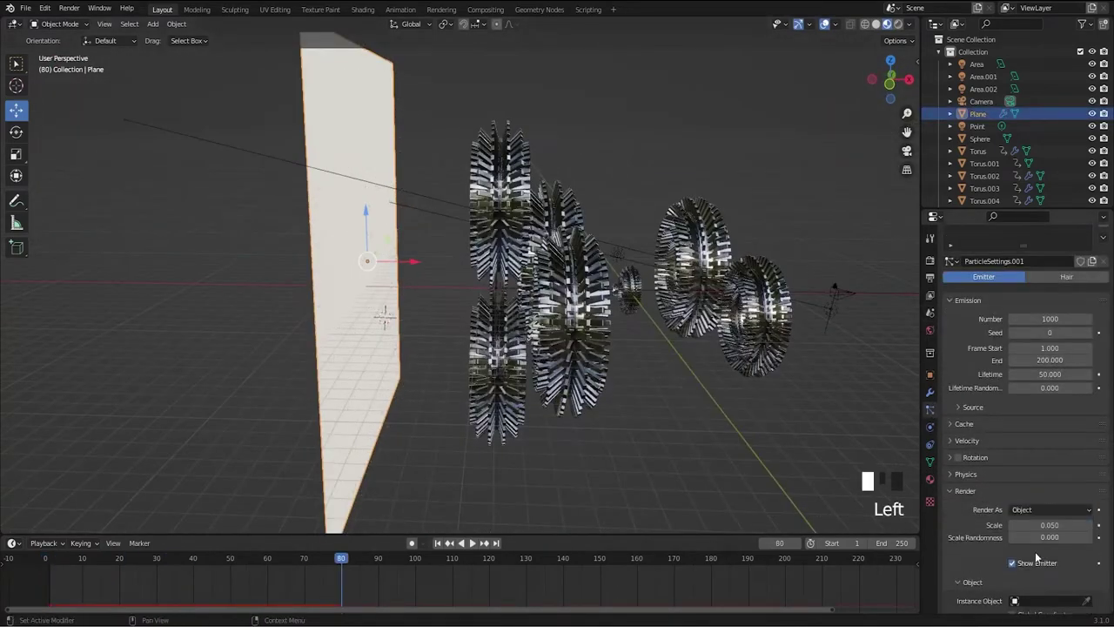
pyautogui.scroll(-3, 1037, 557)
pyautogui.click(1040, 526)
pyautogui.click(1021, 468)
# - Set the particle lifetime to 100, lifetime randomness to about 0.1 and the particle number to 300, previewing the emission
pyautogui.scroll(2, 523, 330)
pyautogui.scroll(-3, 601, 323)
pyautogui.scroll(-3, 601, 323)
pyautogui.scroll(7, 1044, 435)
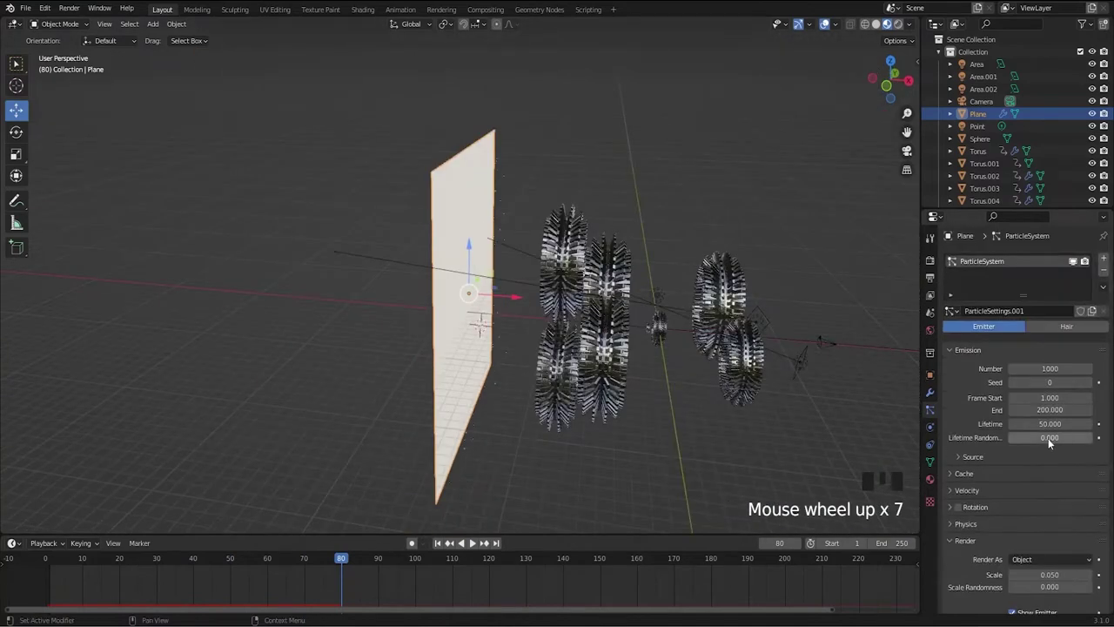
pyautogui.moveTo(1044, 437); pyautogui.dragTo(1086, 438)
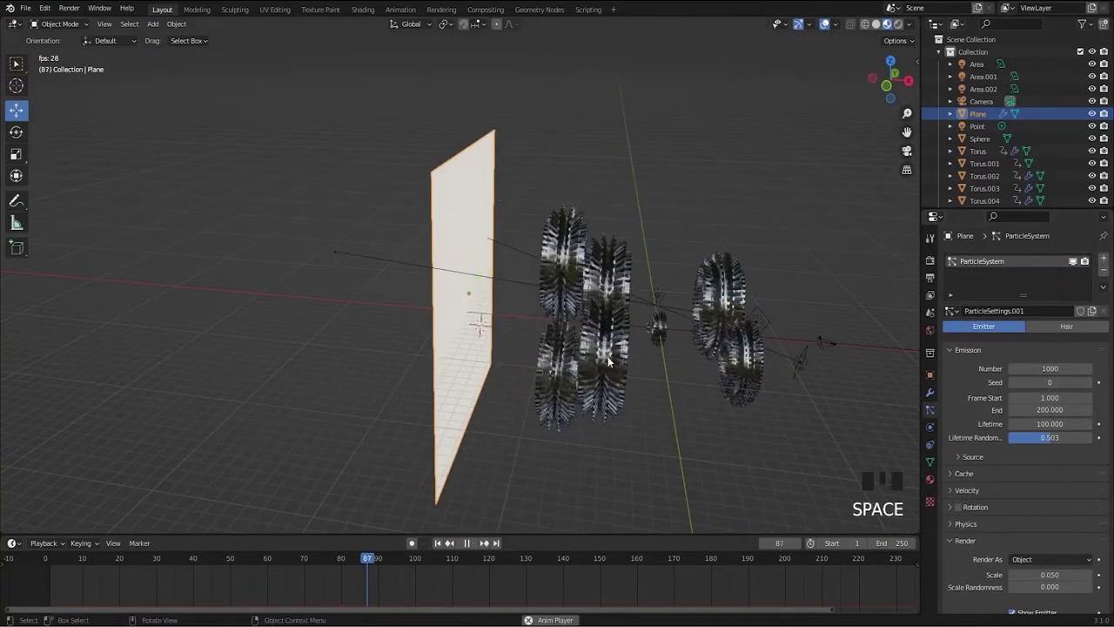
pyautogui.scroll(4, 832, 435)
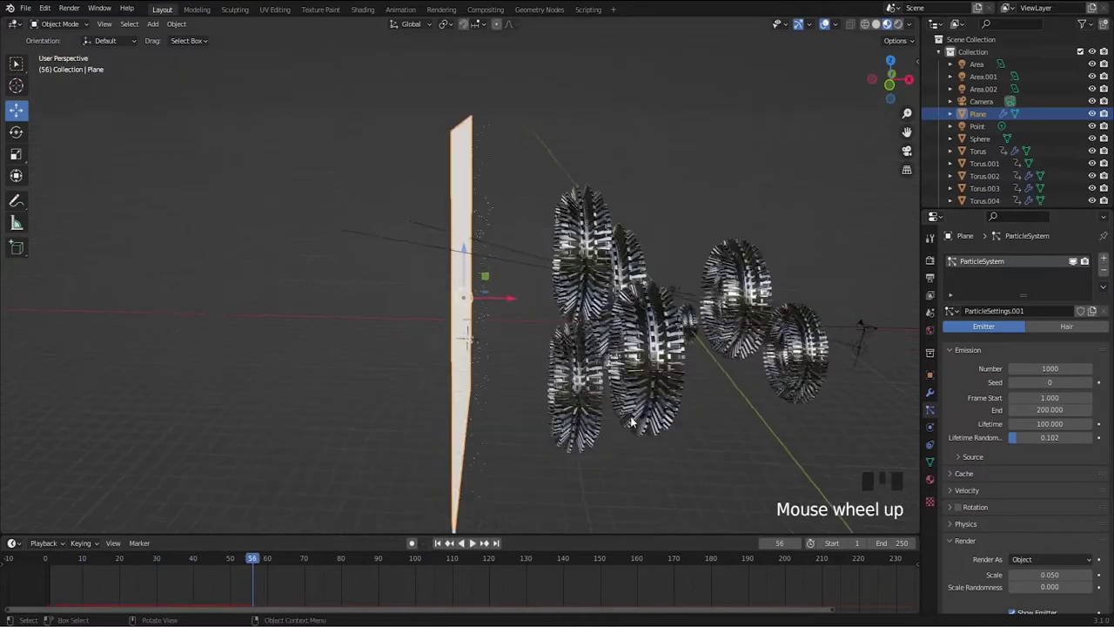
pyautogui.press('space')
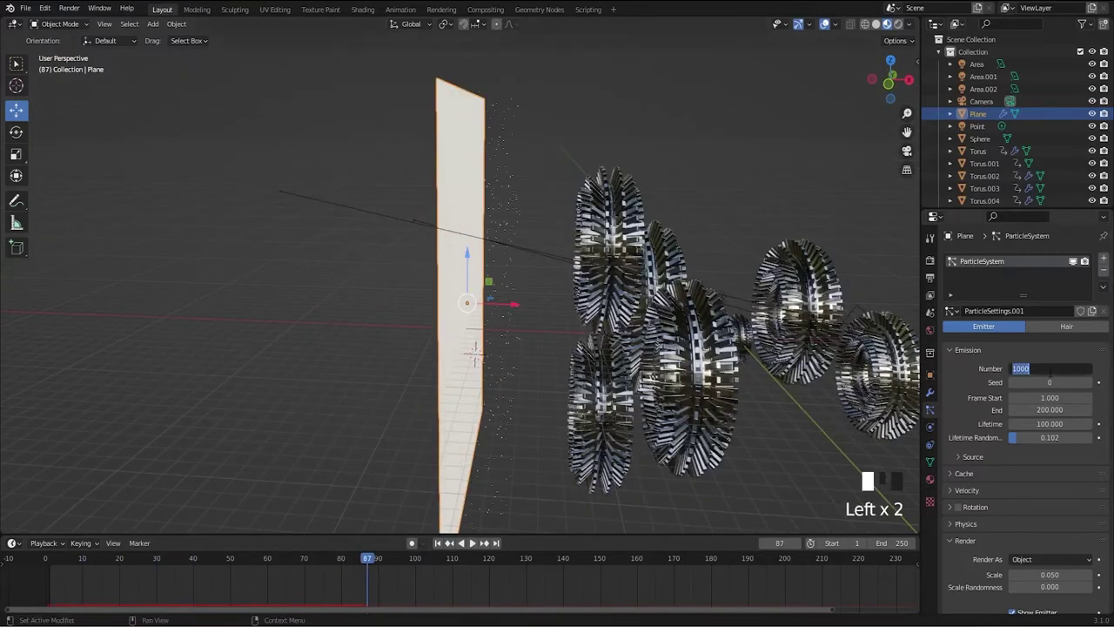
pyautogui.press('space')
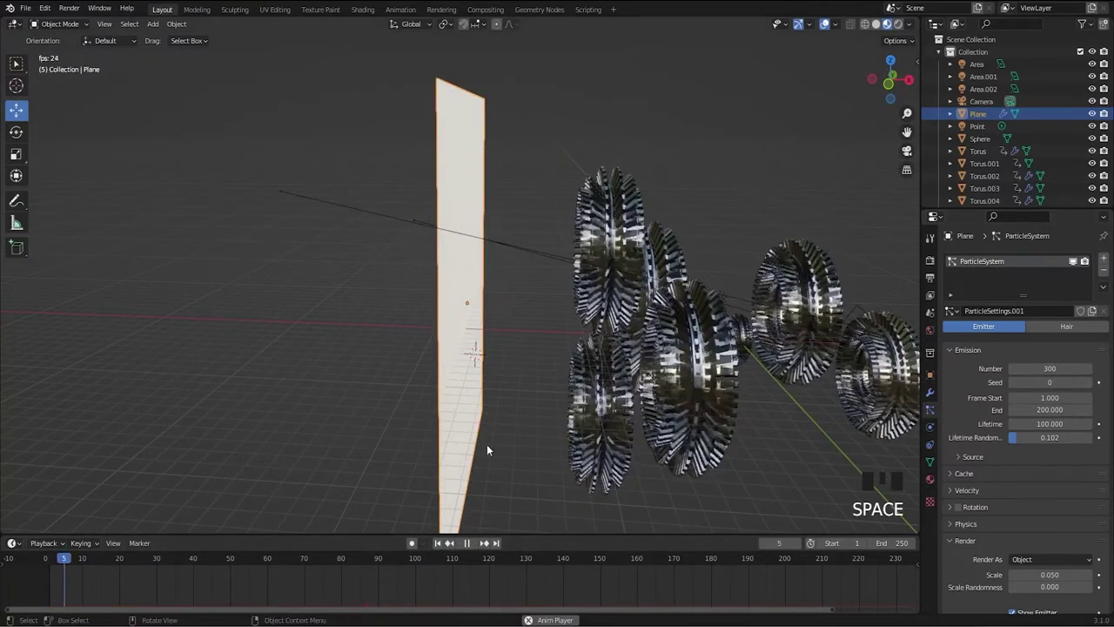
# - Set the particles' scale to 0.410 and scale randomness to 0.510, and replay the emission from the start
pyautogui.scroll(-4, 1042, 439)
pyautogui.click(1049, 400)
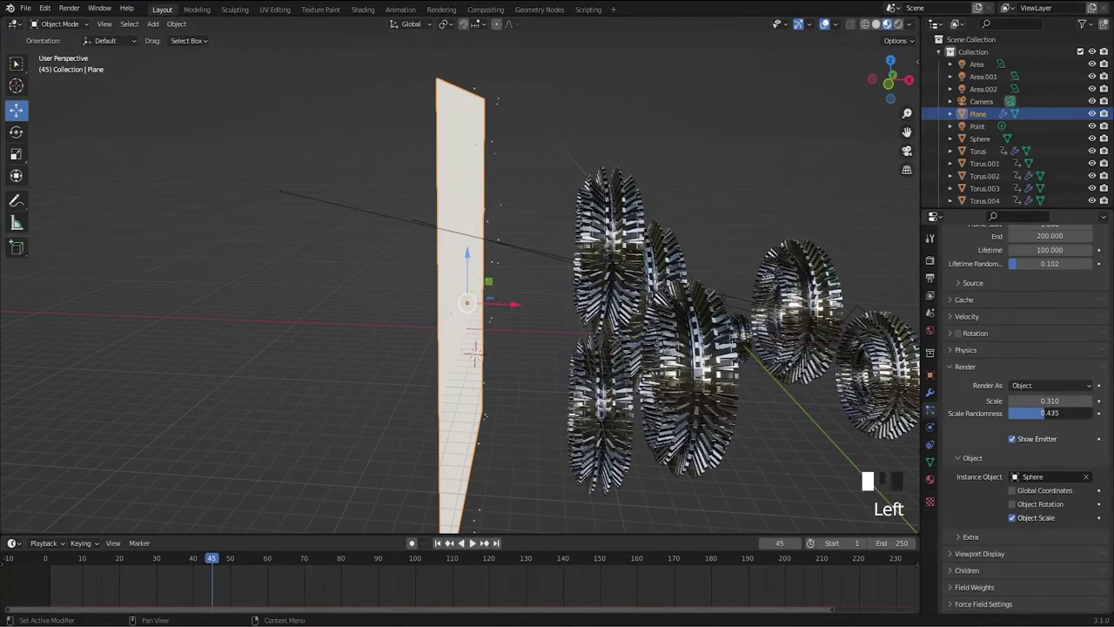
pyautogui.click(749, 488)
pyautogui.moveTo(696, 470); pyautogui.dragTo(609, 439, button='middle')
pyautogui.click(49, 558)
pyautogui.press('space')
pyautogui.moveTo(461, 455); pyautogui.dragTo(560, 470, button='middle')
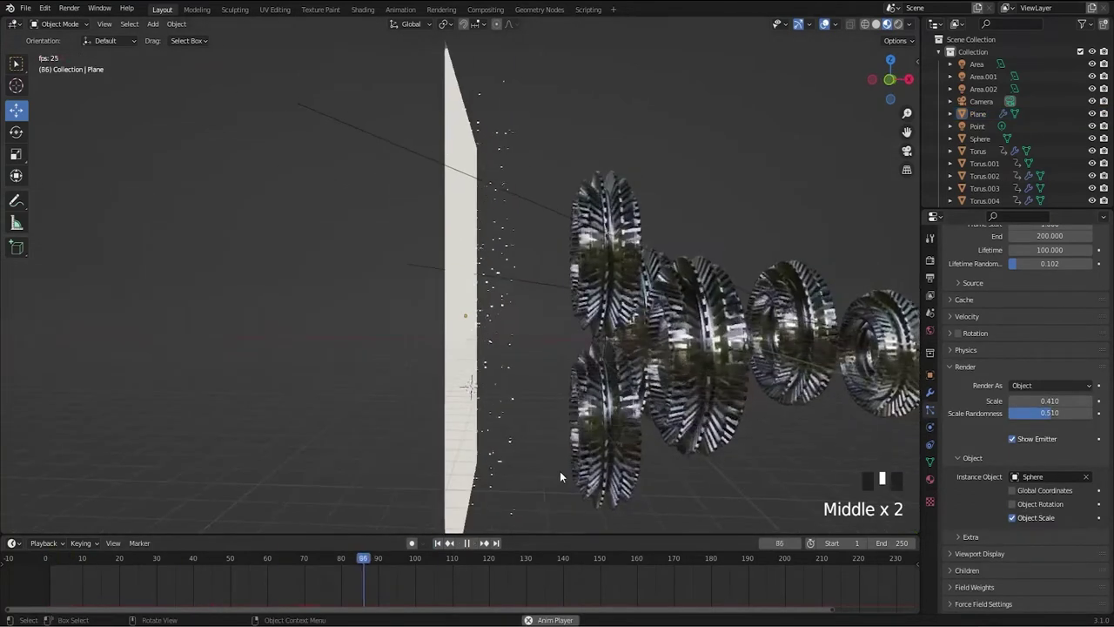
# - Set the particle lifetime and the animation end frame to 200, previewing the emission from the plane
pyautogui.press('space')
pyautogui.scroll(4, 988, 418)
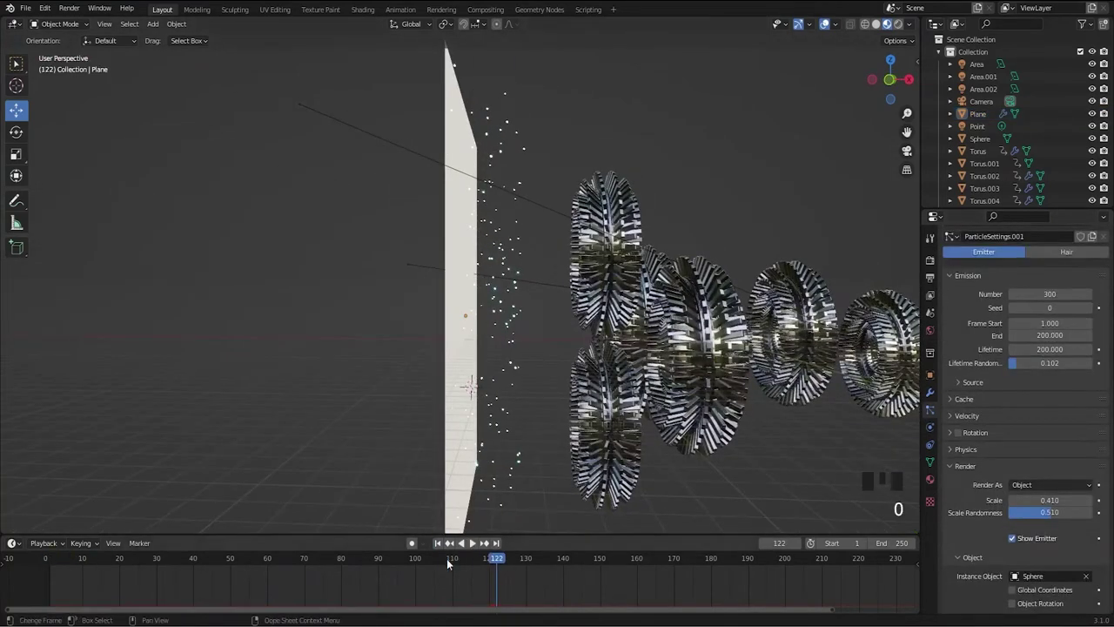
pyautogui.press('space')
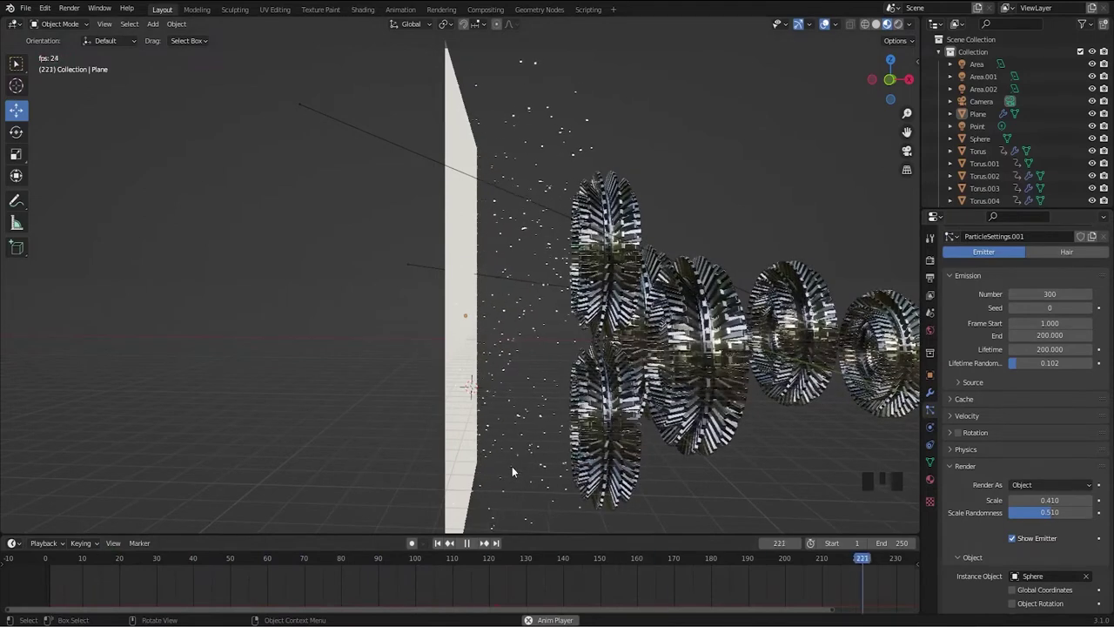
pyautogui.moveTo(511, 472); pyautogui.dragTo(718, 520, button='middle')
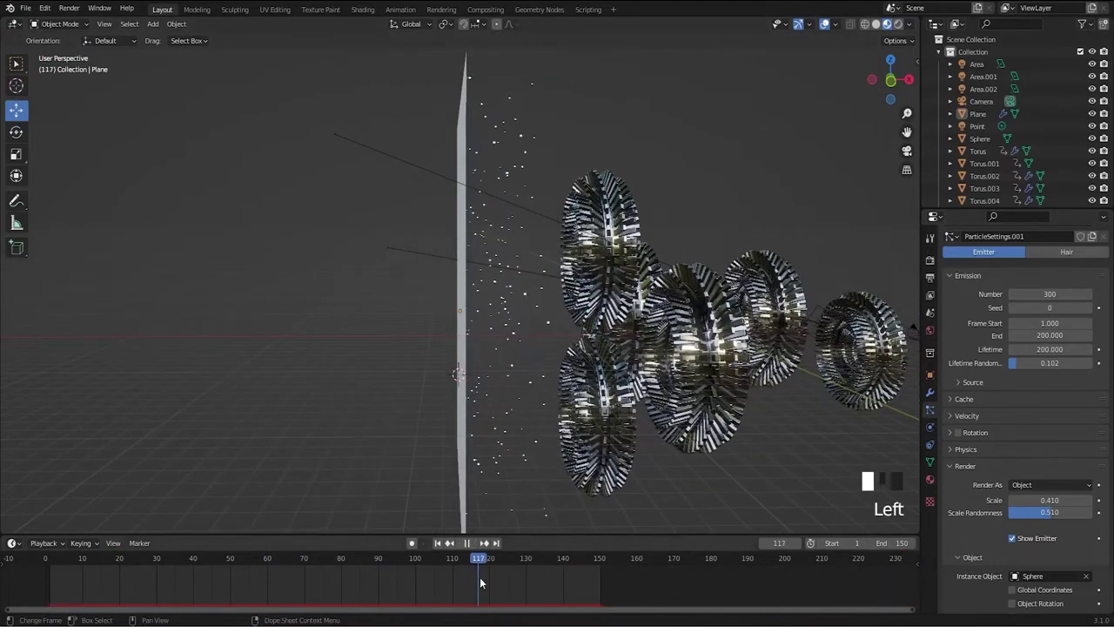
pyautogui.moveTo(140, 565); pyautogui.dragTo(196, 565)
pyautogui.moveTo(444, 374); pyautogui.dragTo(409, 343, button='middle')
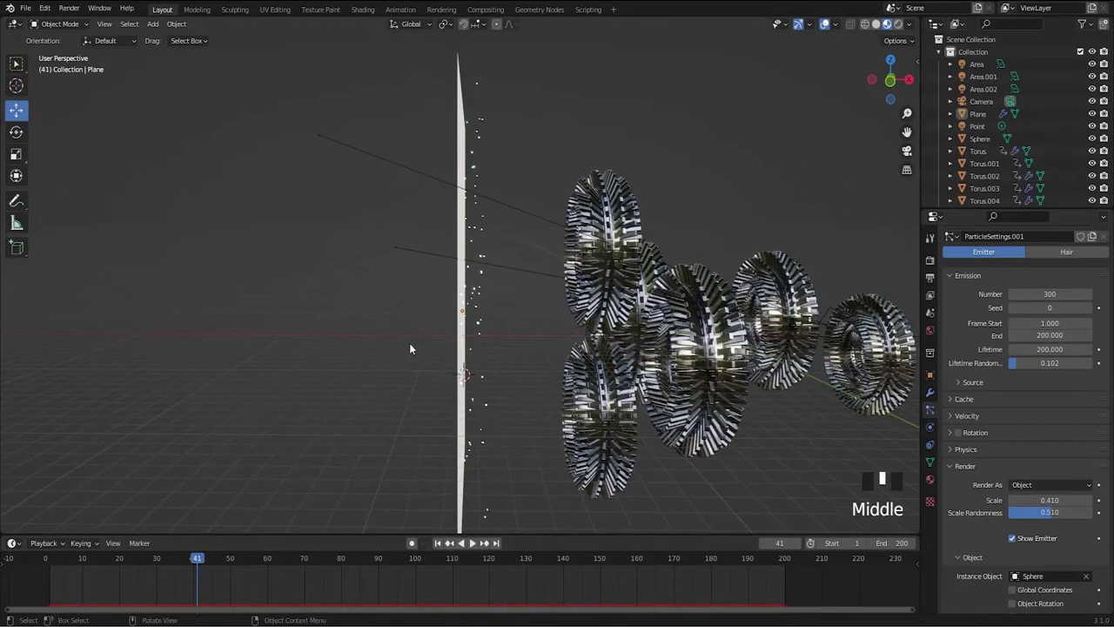
# - Add a Turbulence force field and raise it along Z to about the middle of the particle plane
pyautogui.hotkey('shift', 'a')
pyautogui.moveTo(374, 576)
pyautogui.click(470, 551)
pyautogui.moveTo(464, 328); pyautogui.dragTo(465, 246)
pyautogui.moveTo(494, 336); pyautogui.dragTo(529, 351, button='middle')
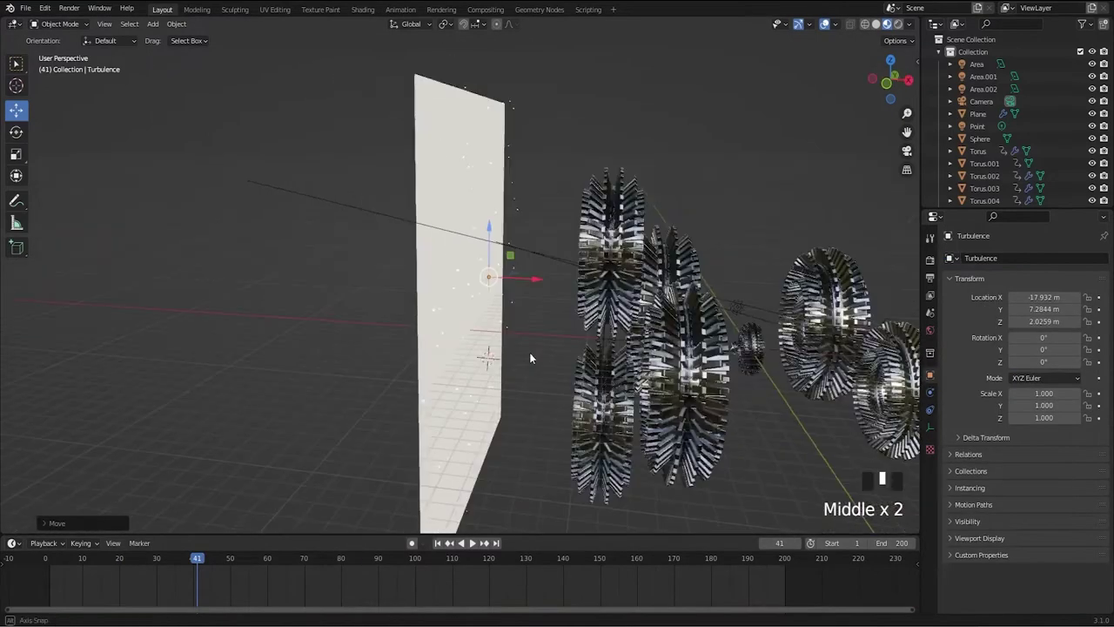
# - Set the turbulence strength to 5 and preview its effect on the particles
pyautogui.click(931, 427)
pyautogui.click(931, 392)
pyautogui.click(1054, 353)
pyautogui.press('Return')
pyautogui.press('space')
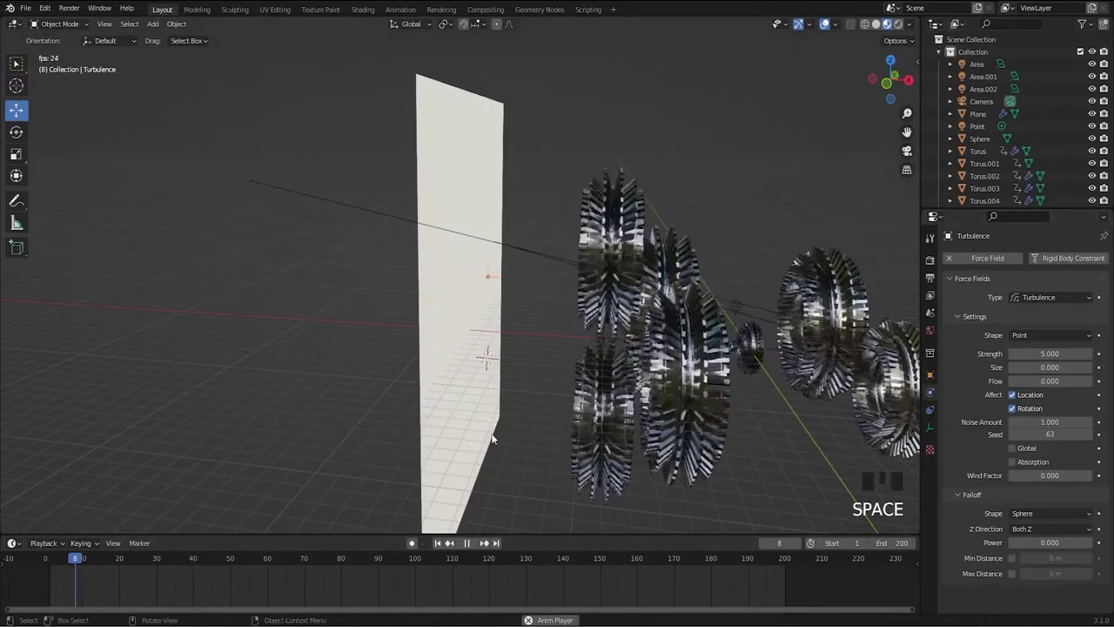
pyautogui.moveTo(522, 417); pyautogui.dragTo(548, 408, button='middle')
pyautogui.press('space')
# - Move the emitter plane along X towards the gears and replay the particle emission
pyautogui.click(471, 339)
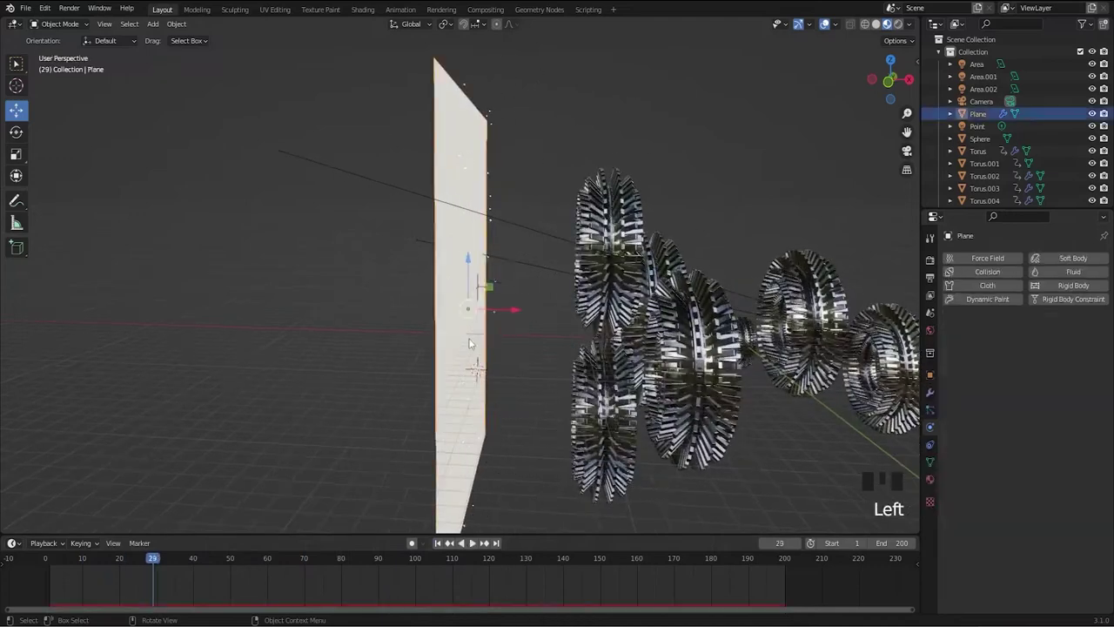
pyautogui.moveTo(514, 309); pyautogui.dragTo(586, 312)
pyautogui.press('space')
pyautogui.moveTo(422, 327); pyautogui.dragTo(390, 326, button='middle')
pyautogui.moveTo(511, 356); pyautogui.dragTo(575, 470, button='middle')
pyautogui.scroll(2, 574, 470)
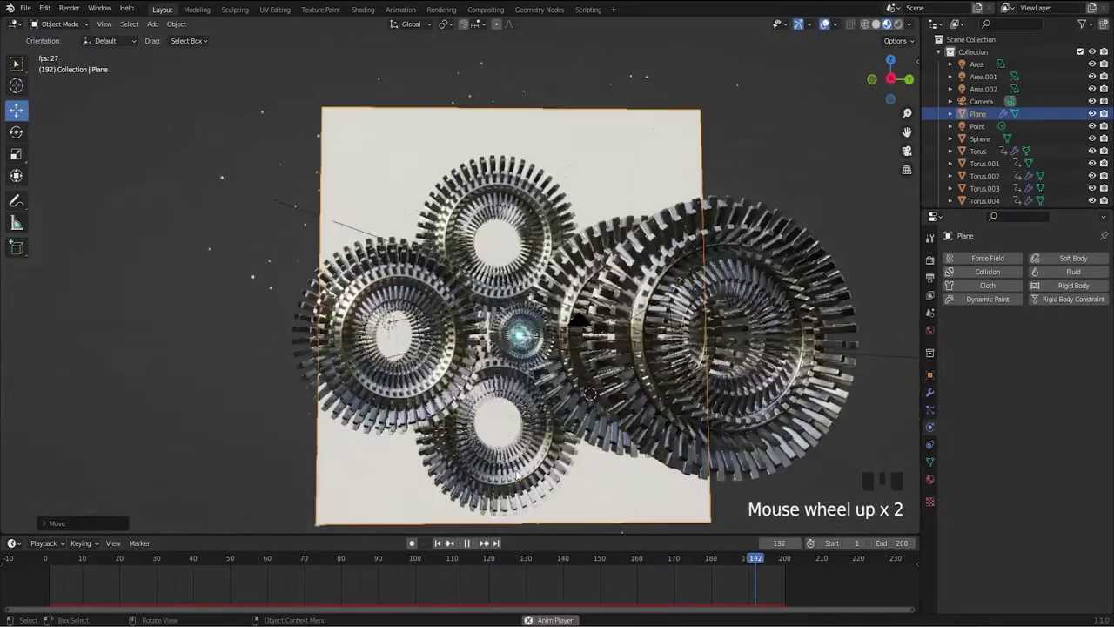
# - Preview the particle animation through the camera, switching the viewport to rendered shading
pyautogui.press('space')
pyautogui.press('KP_0')
pyautogui.press('space')
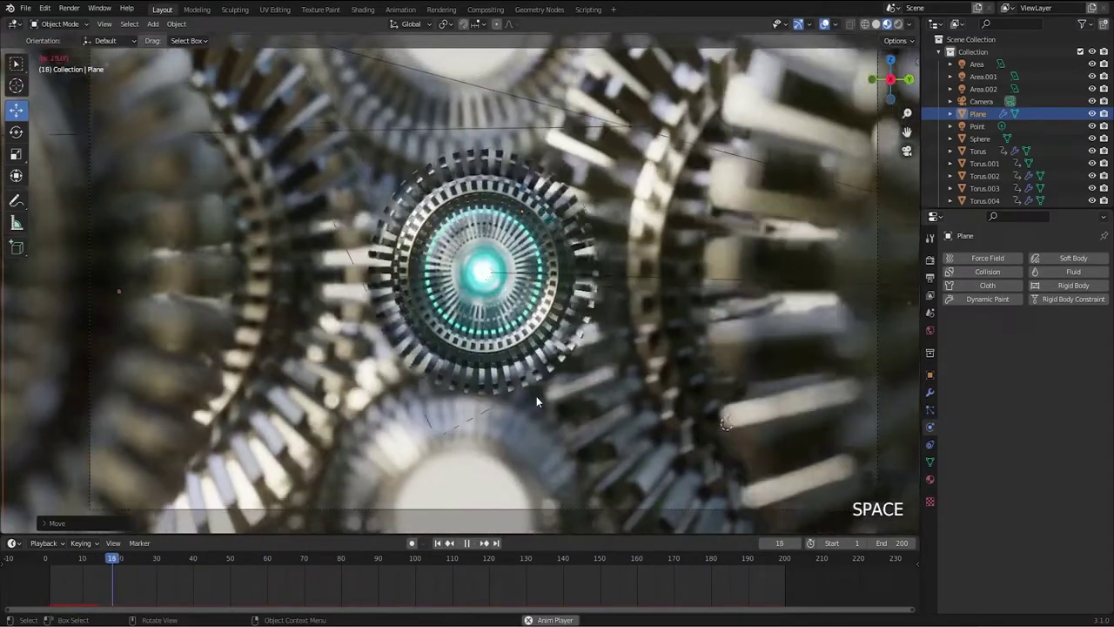
pyautogui.press('space')
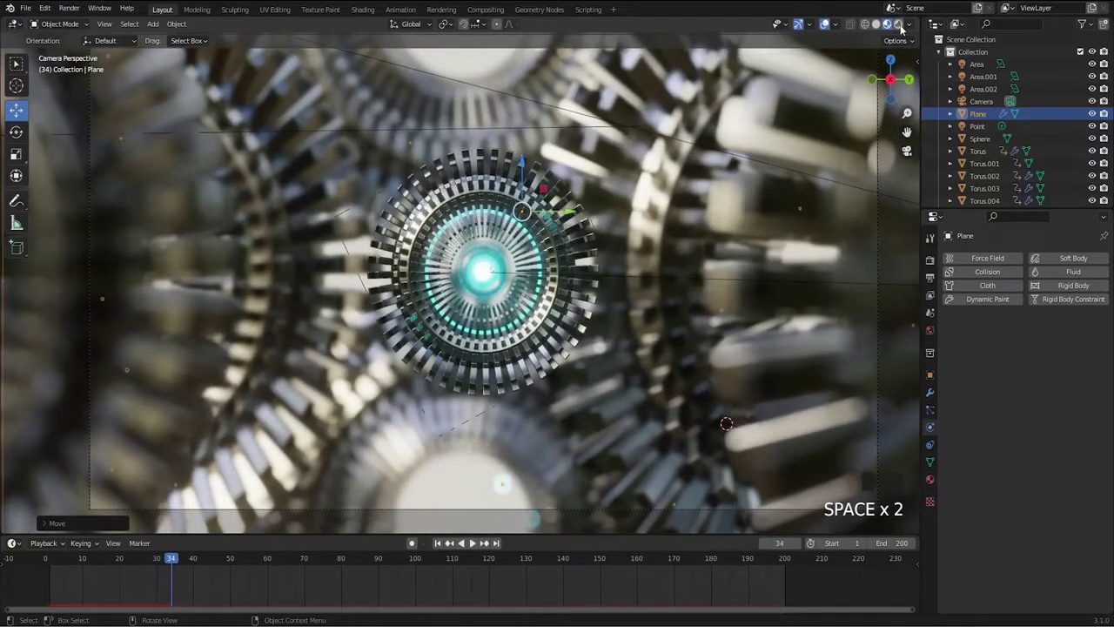
pyautogui.click(900, 25)
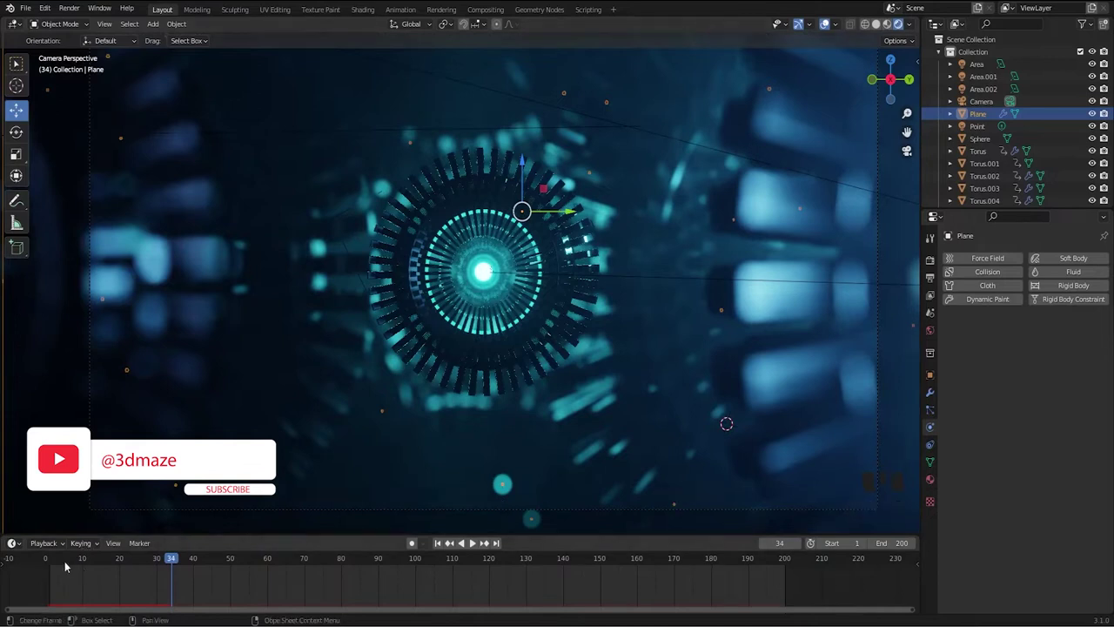
pyautogui.press('space')
pyautogui.press('space')
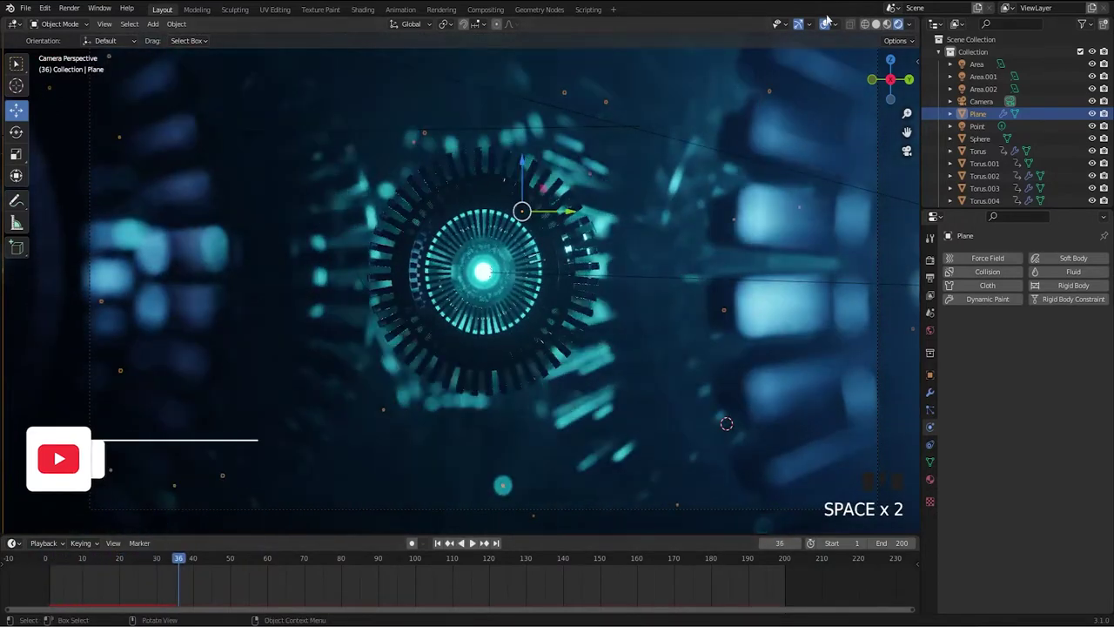
# - Hide the viewport overlays and replay the rendered animation from the start
pyautogui.click(824, 24)
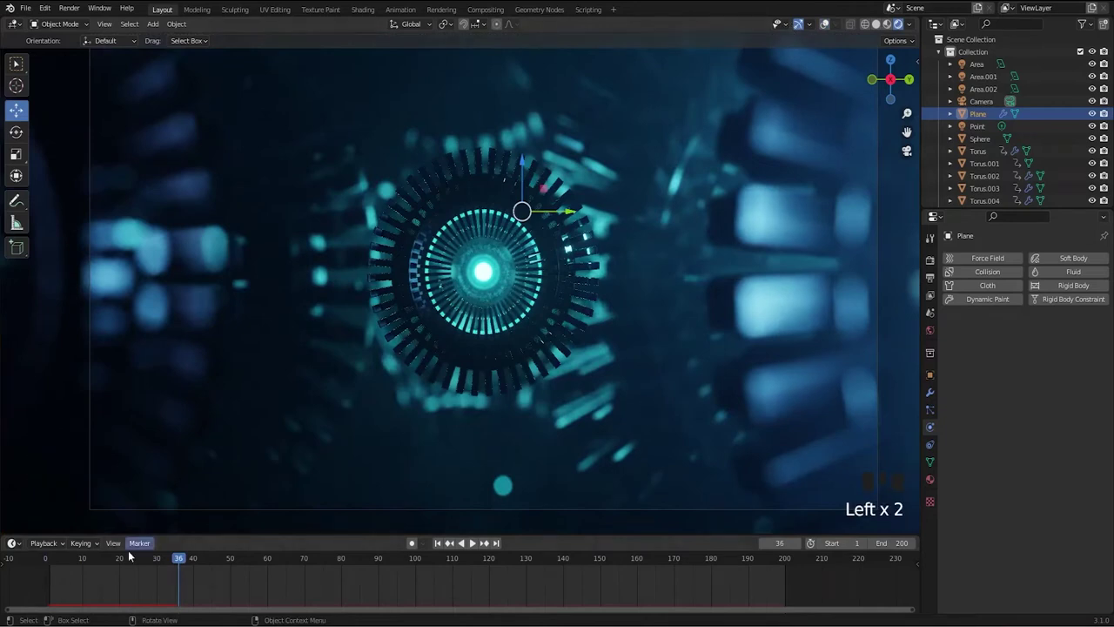
pyautogui.click(18, 572)
pyautogui.press('space')
pyautogui.press('space')
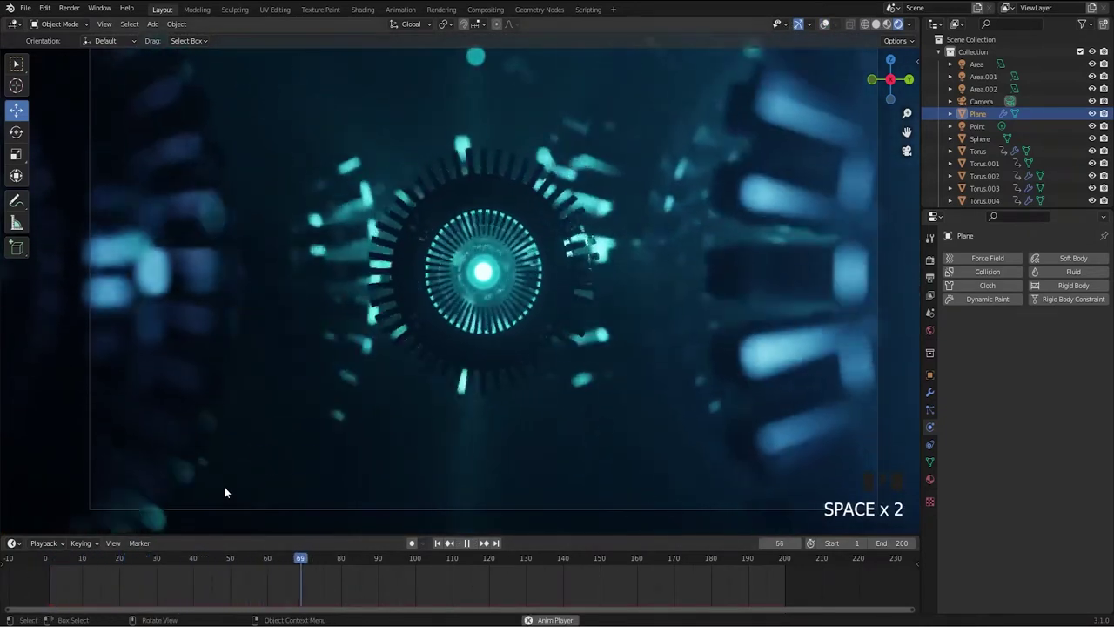
# - Switch to material preview shading and start a new GeoCables object at the small central gear
pyautogui.keyDown('shift'); pyautogui.moveTo(568, 314); pyautogui.dragTo(553, 320, button='middle'); pyautogui.keyUp('shift')
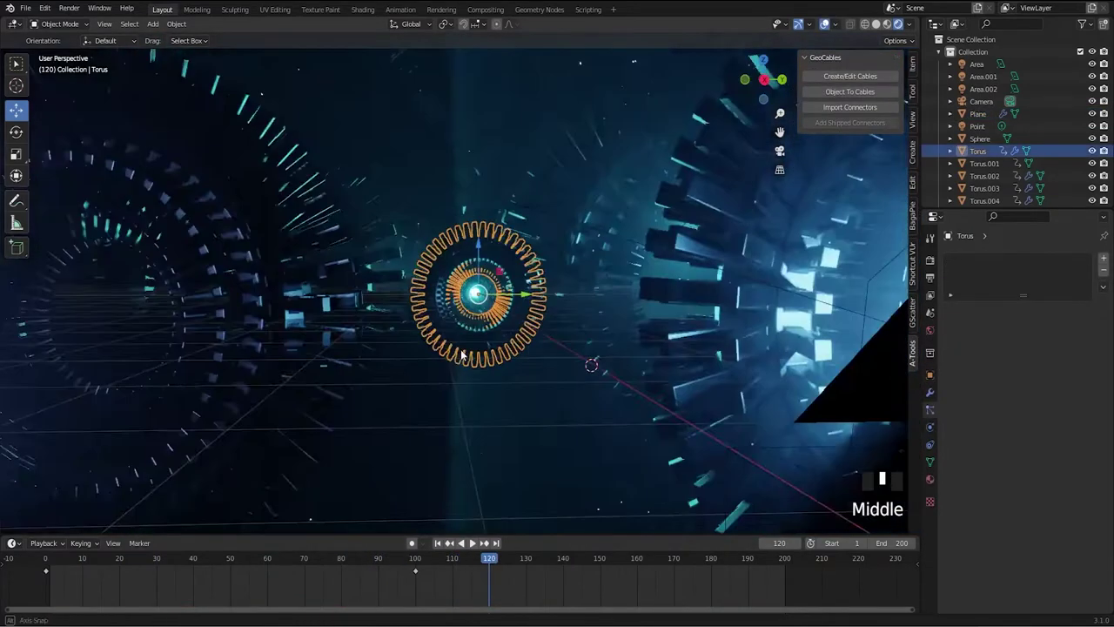
pyautogui.moveTo(590, 363); pyautogui.dragTo(890, 26, button='middle')
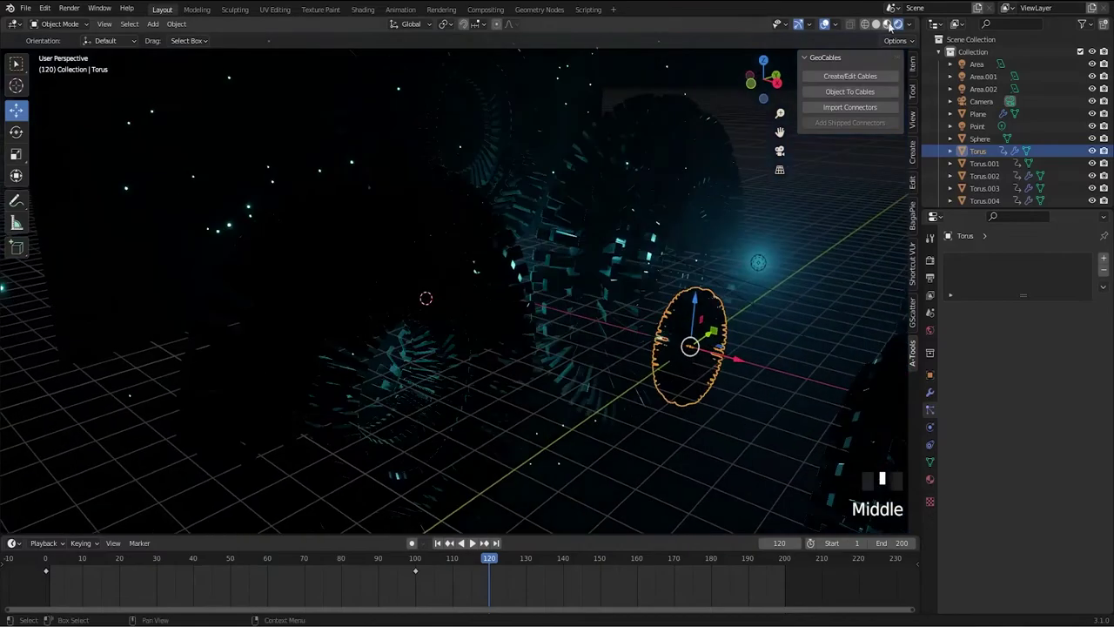
pyautogui.click(888, 25)
pyautogui.moveTo(604, 335); pyautogui.dragTo(653, 401, button='middle')
pyautogui.click(857, 77)
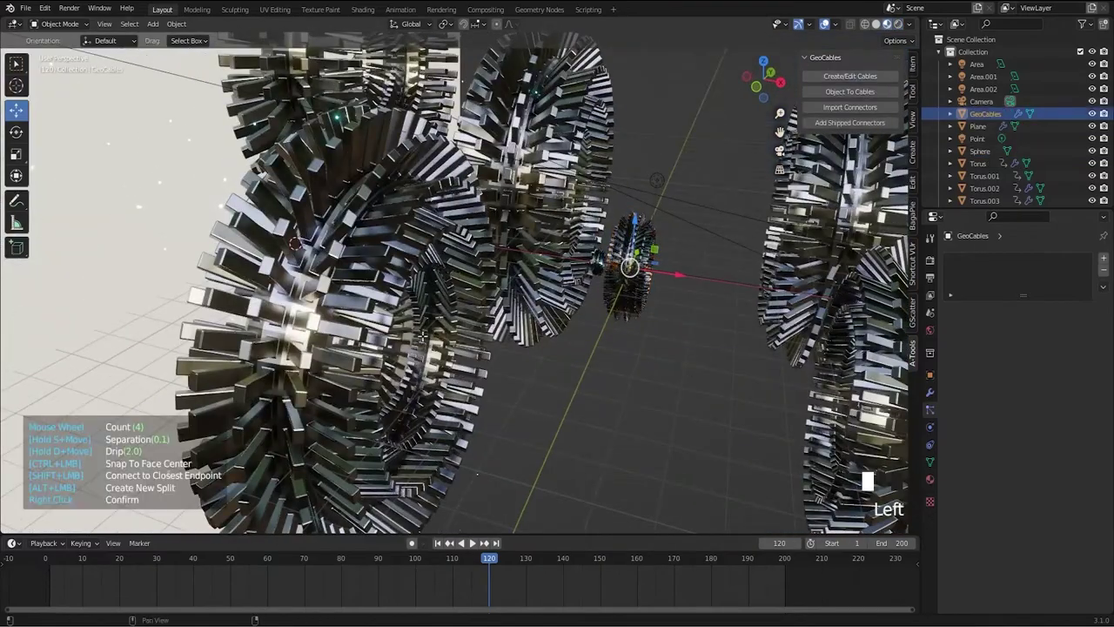
# - Draw the first cable between the central gear and a large gear in solid shading, with a cable count of 8
pyautogui.click(582, 261)
pyautogui.moveTo(582, 261); pyautogui.dragTo(456, 315, button='middle')
pyautogui.click(876, 24)
pyautogui.moveTo(366, 287)
pyautogui.mouseDown(button='middle')
pyautogui.moveTo(331, 322)
pyautogui.moveTo(102, 364)
pyautogui.mouseUp(button='middle')
pyautogui.scroll(-4, 368, 313)
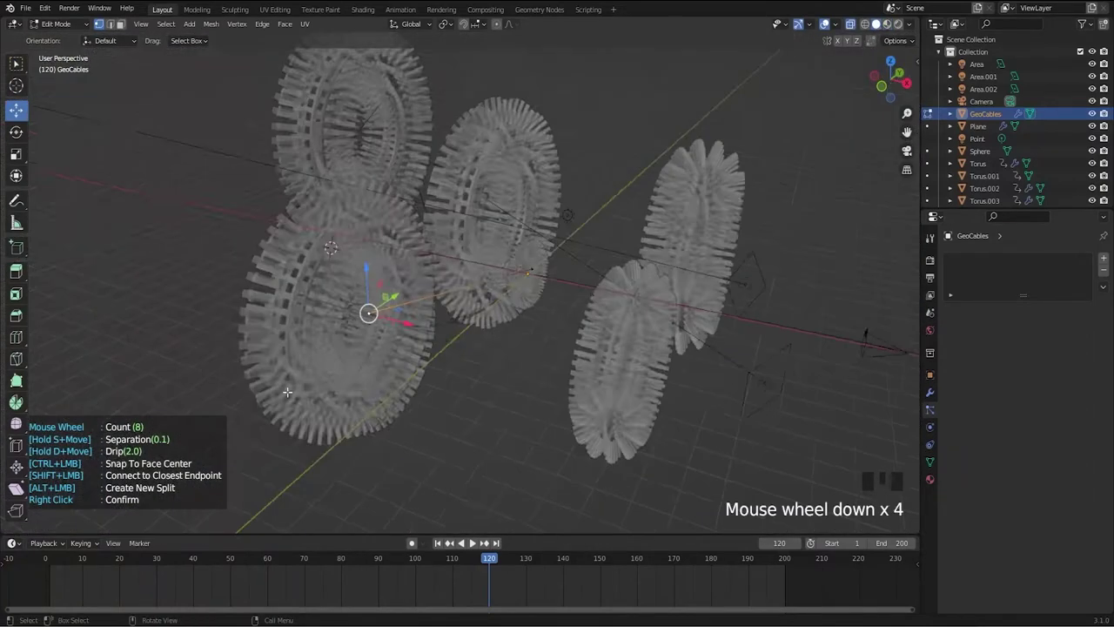
# - Reposition the cable's end points at the large gear's hub and the small central gear
pyautogui.moveTo(368, 314); pyautogui.dragTo(490, 360, button='middle')
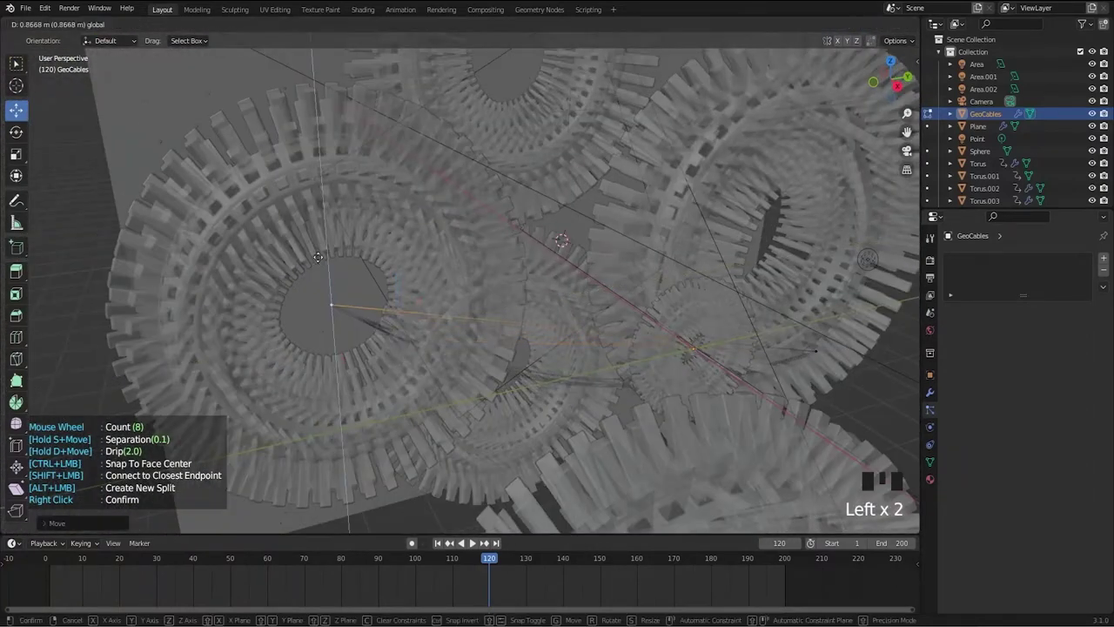
pyautogui.moveTo(317, 258); pyautogui.dragTo(319, 253)
pyautogui.moveTo(318, 252); pyautogui.dragTo(487, 375, button='middle')
pyautogui.moveTo(463, 374); pyautogui.dragTo(459, 392)
pyautogui.moveTo(459, 392); pyautogui.dragTo(409, 398, button='middle')
pyautogui.moveTo(409, 398); pyautogui.dragTo(435, 370)
pyautogui.moveTo(435, 370); pyautogui.dragTo(470, 296, button='middle')
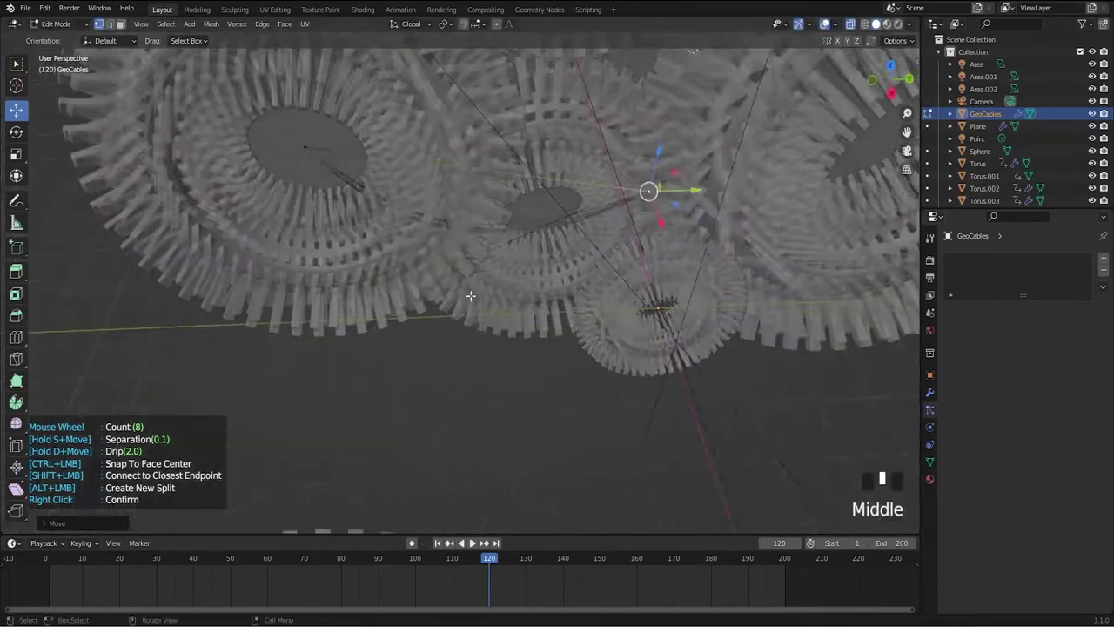
# - Extrude a cable branch from the central gear to the separate gear on the camera side
pyautogui.press('KP_1')
pyautogui.moveTo(404, 285); pyautogui.dragTo(261, 300, button='middle')
pyautogui.moveTo(609, 300); pyautogui.dragTo(504, 395, button='middle')
pyautogui.press('e')
pyautogui.click(350, 396)
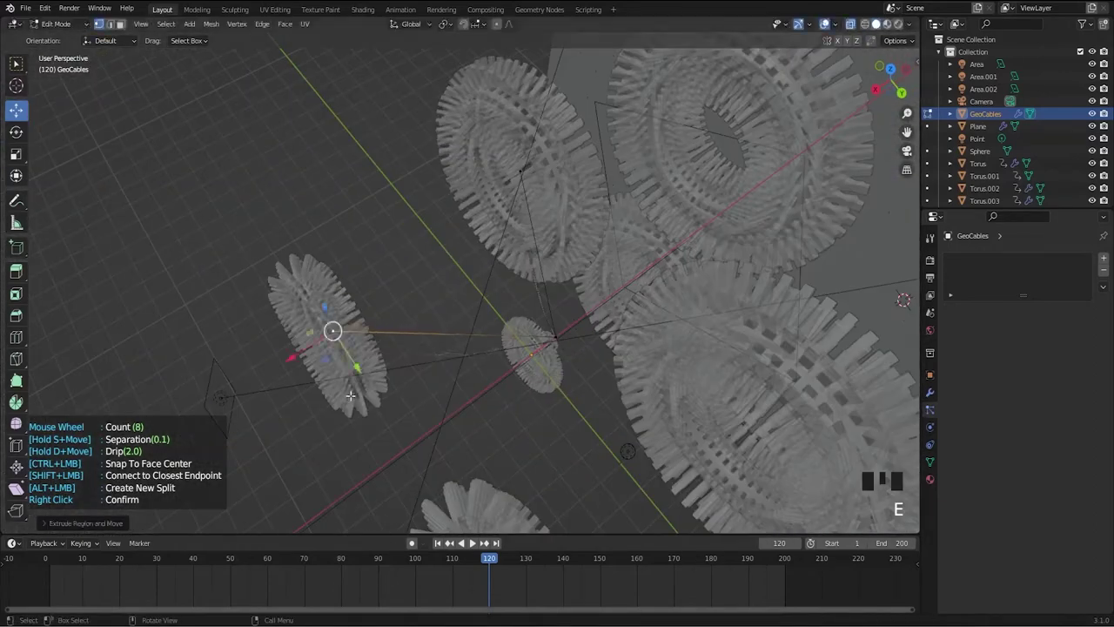
# - Adjust that branch's end point and extrude another cable to the hub of the large foreground gear
pyautogui.press('KP_3')
pyautogui.moveTo(449, 242); pyautogui.dragTo(442, 241)
pyautogui.moveTo(442, 242); pyautogui.dragTo(627, 306, button='middle')
pyautogui.scroll(3, 627, 307)
pyautogui.press('e')
pyautogui.click(609, 374)
pyautogui.moveTo(609, 374); pyautogui.dragTo(574, 242, button='middle')
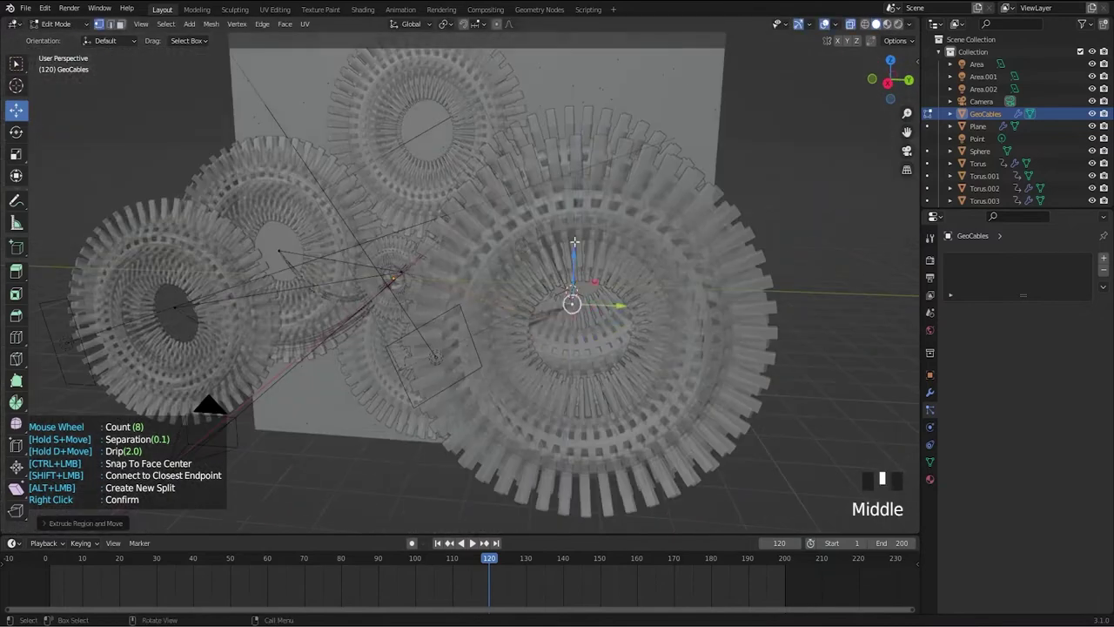
# - Lower the foreground gear's cable end and extrude a further cable branch, shifting its end point vertically
pyautogui.moveTo(574, 248); pyautogui.dragTo(573, 261)
pyautogui.moveTo(574, 261); pyautogui.dragTo(627, 375, button='middle')
pyautogui.keyDown('shift'); pyautogui.moveTo(627, 374); pyautogui.dragTo(604, 380, button='middle'); pyautogui.keyUp('shift')
pyautogui.press('e')
pyautogui.click(557, 393)
pyautogui.moveTo(557, 383); pyautogui.dragTo(559, 370)
# - Fine-tune the position of the newest cable branch's end point relative to the surrounding gears
pyautogui.moveTo(559, 370); pyautogui.dragTo(623, 253, button='middle')
pyautogui.moveTo(640, 228); pyautogui.dragTo(609, 219)
pyautogui.scroll(-5, 565, 235)
pyautogui.moveTo(513, 243); pyautogui.dragTo(487, 240)
pyautogui.moveTo(487, 261); pyautogui.dragTo(470, 365, button='middle')
pyautogui.scroll(3, 469, 365)
pyautogui.moveTo(488, 366); pyautogui.dragTo(483, 374)
pyautogui.moveTo(482, 374); pyautogui.dragTo(443, 348, button='middle')
# - Extrude one more cable branch and align its end point, checking the layout through the camera
pyautogui.press('e')
pyautogui.click(557, 400)
pyautogui.moveTo(557, 401); pyautogui.dragTo(523, 348, button='middle')
pyautogui.press('KP_3')
pyautogui.moveTo(557, 348); pyautogui.dragTo(514, 341)
pyautogui.press('KP_0')
pyautogui.scroll(4, 476, 478)
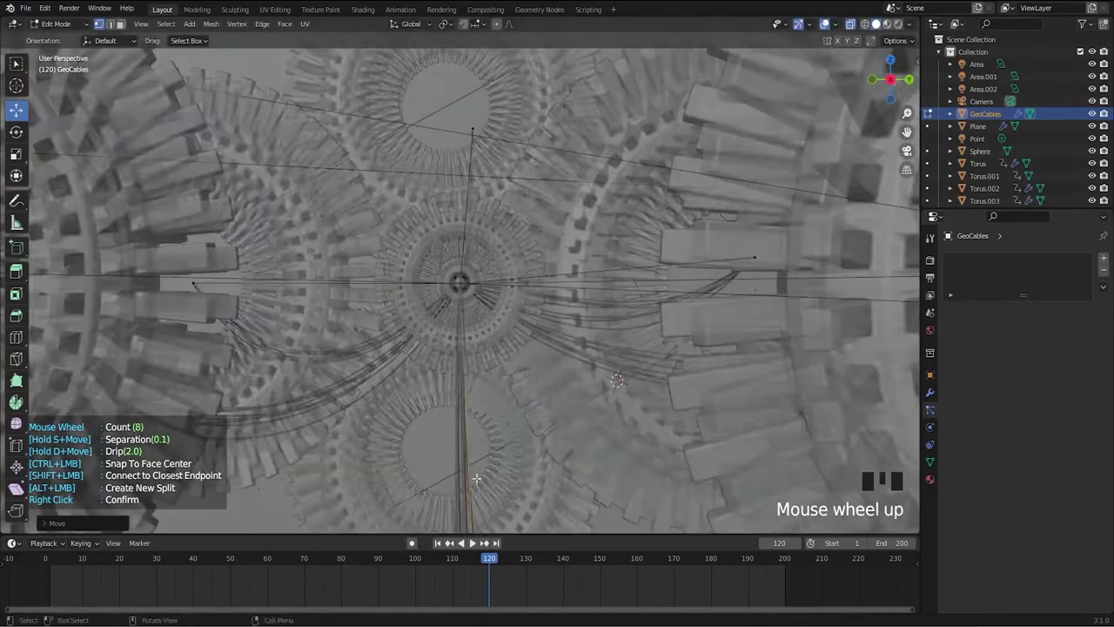
# - Select the cable point at the central gear and finish editing the cable mesh
pyautogui.moveTo(476, 479); pyautogui.dragTo(618, 442, button='middle')
pyautogui.scroll(-4, 618, 443)
pyautogui.press('KP_0')
pyautogui.scroll(4, 689, 391)
pyautogui.moveTo(688, 391); pyautogui.dragTo(609, 453, button='middle')
pyautogui.click(448, 323)
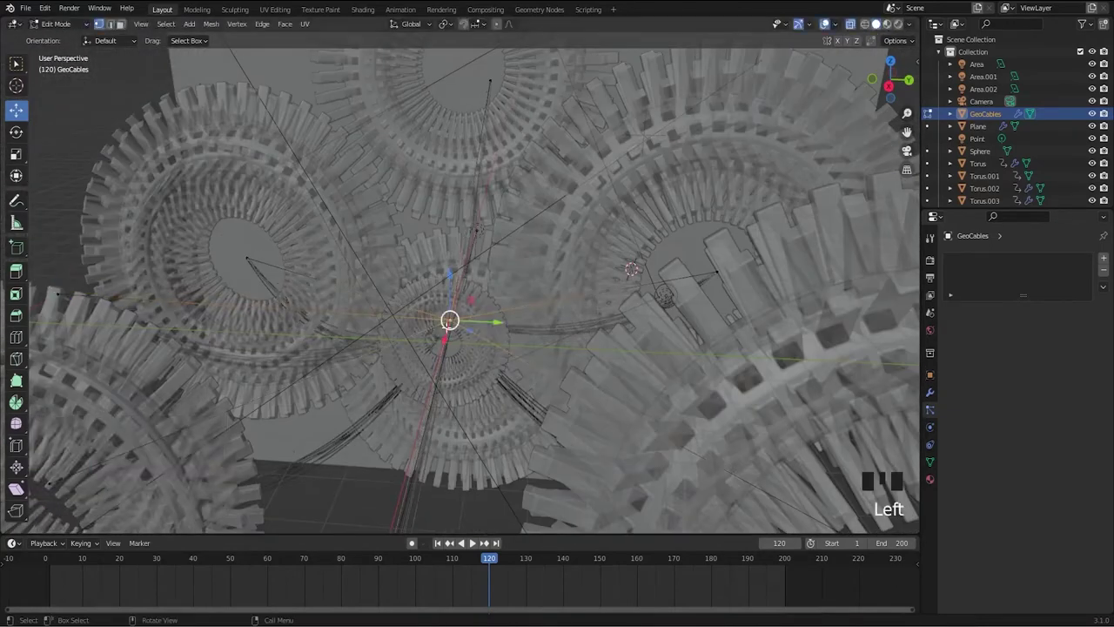
pyautogui.press('Tab')
# - Select the GeoCables object and bring the GeoCables connectors into the scene
pyautogui.moveTo(487, 348); pyautogui.dragTo(553, 414, button='middle')
pyautogui.click(522, 470)
pyautogui.scroll(2, 482, 497)
pyautogui.click(487, 392)
pyautogui.moveTo(488, 391); pyautogui.dragTo(592, 366, button='middle')
pyautogui.scroll(-3, 592, 366)
pyautogui.scroll(-6, 990, 126)
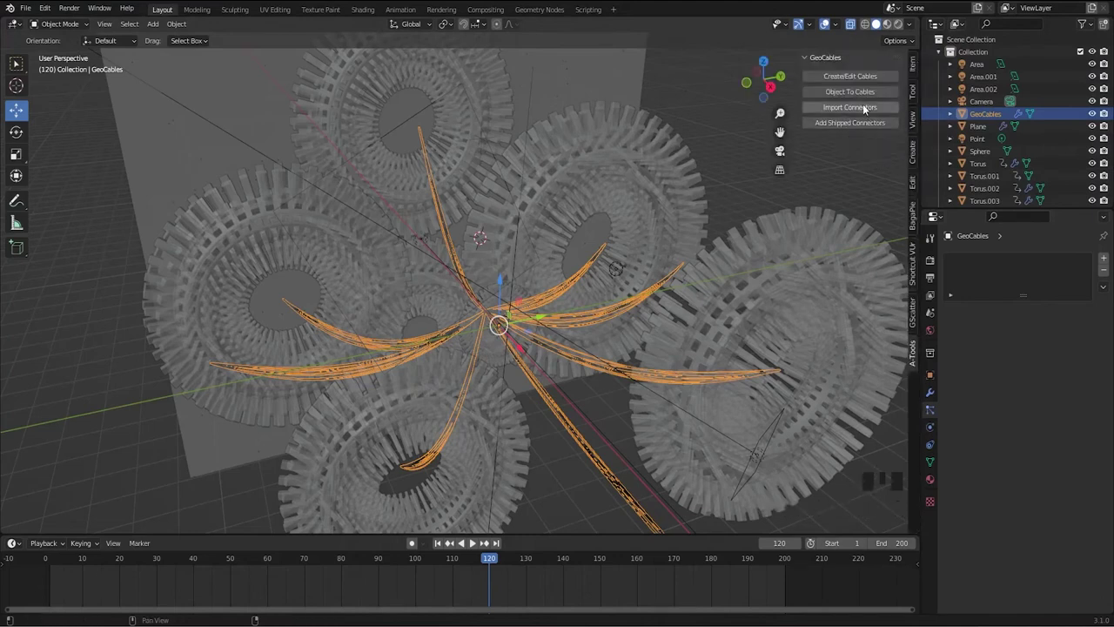
pyautogui.scroll(6, 571, 403)
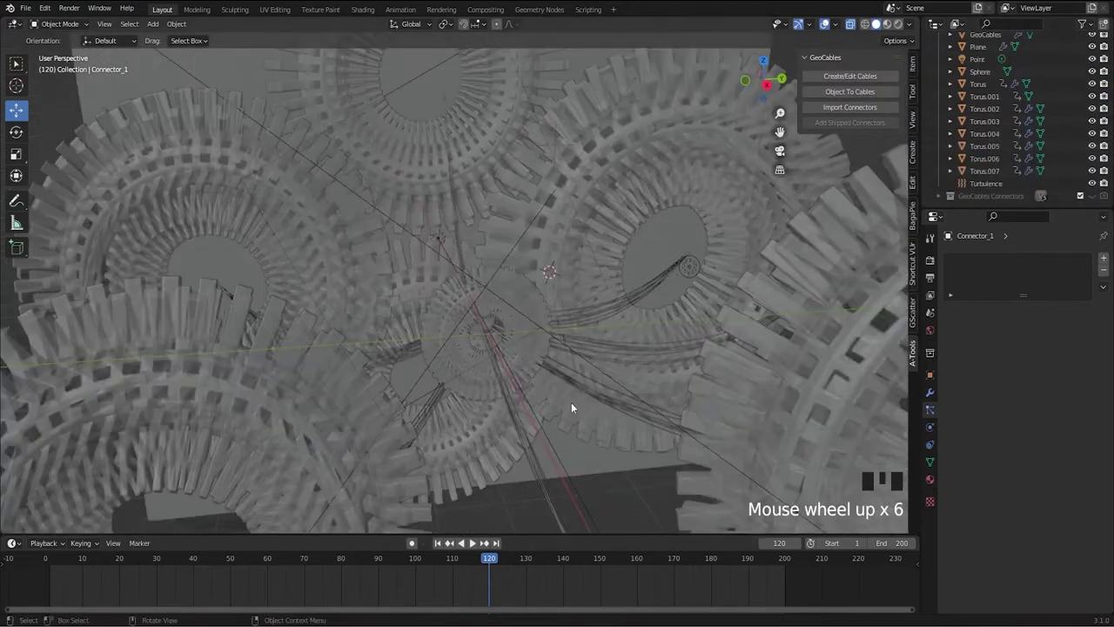
# - Turn off the X-ray display and select the GeoCables object among the gears
pyautogui.moveTo(570, 403); pyautogui.dragTo(540, 435, button='middle')
pyautogui.click(539, 435)
pyautogui.moveTo(830, 472); pyautogui.dragTo(593, 352, button='middle')
pyautogui.click(593, 352)
pyautogui.click(592, 352)
pyautogui.hotkey('alt', 'z')
pyautogui.moveTo(643, 389); pyautogui.dragTo(647, 404, button='middle')
pyautogui.click(647, 404)
pyautogui.click(646, 403)
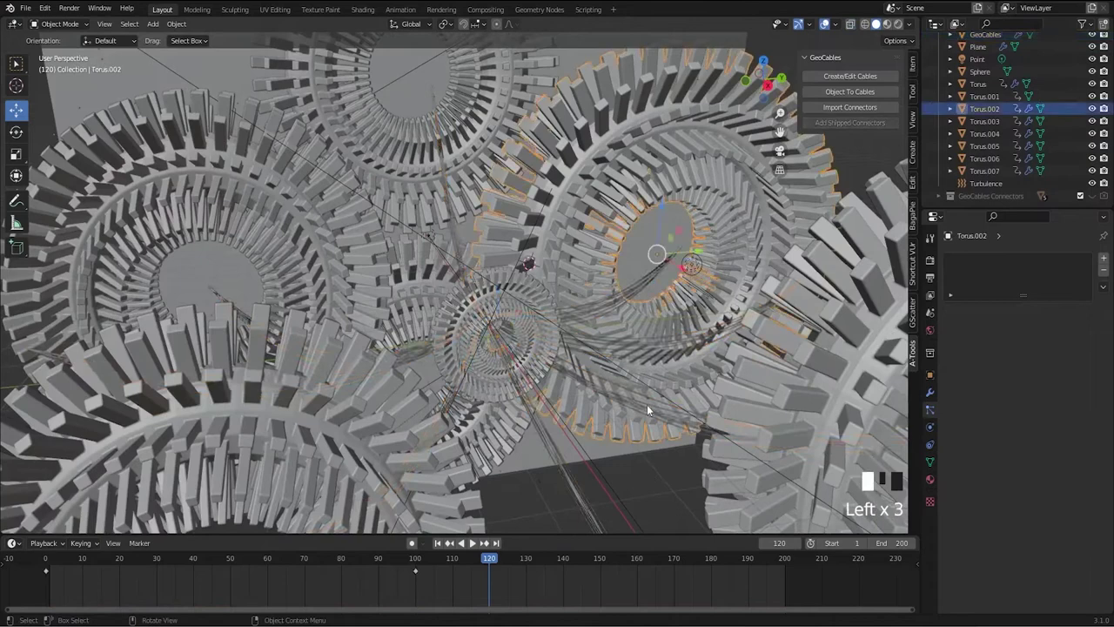
pyautogui.click(646, 404)
# - Assign the GeoCables Connectors collection as the connectors collection in the cable modifier
pyautogui.click(929, 392)
pyautogui.scroll(-4, 964, 367)
pyautogui.click(1033, 468)
pyautogui.click(1036, 499)
pyautogui.keyDown('shift'); pyautogui.moveTo(644, 481); pyautogui.dragTo(645, 424, button='middle'); pyautogui.keyUp('shift')
pyautogui.scroll(3, 551, 394)
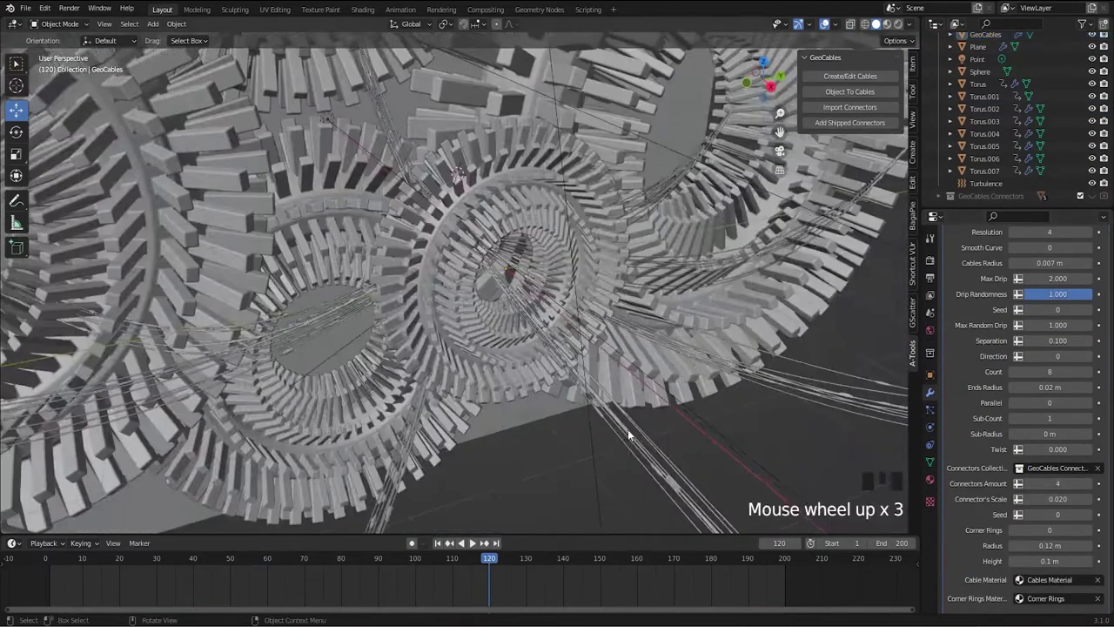
# - Move the camera forward along its local Z to an X location of 11.997 m in the rendered camera view
pyautogui.moveTo(539, 383); pyautogui.dragTo(551, 394, button='middle')
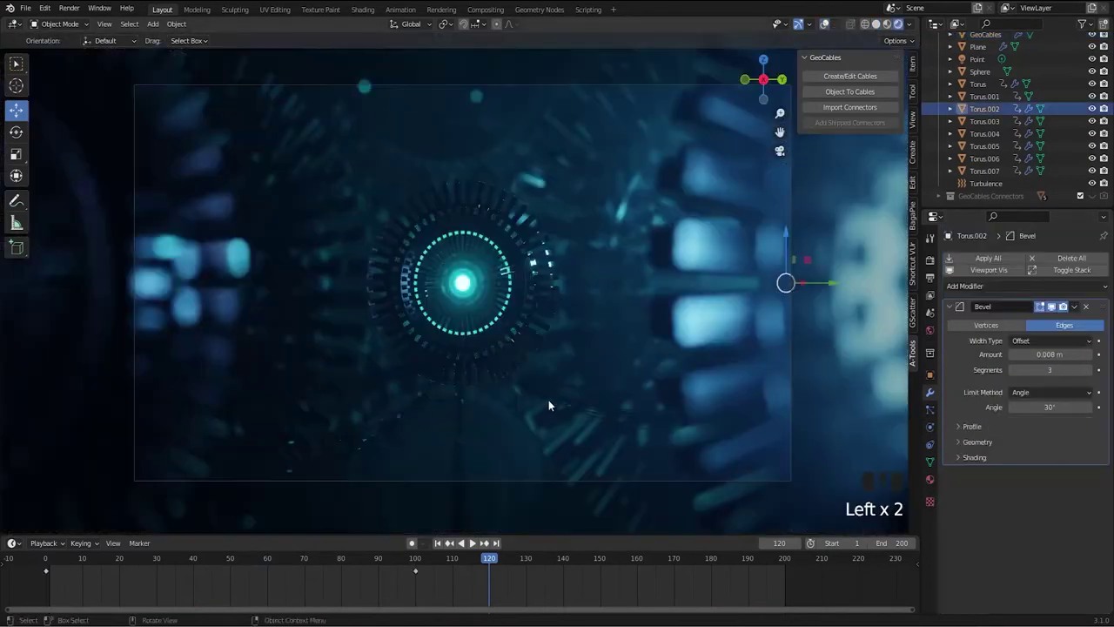
pyautogui.click(473, 480)
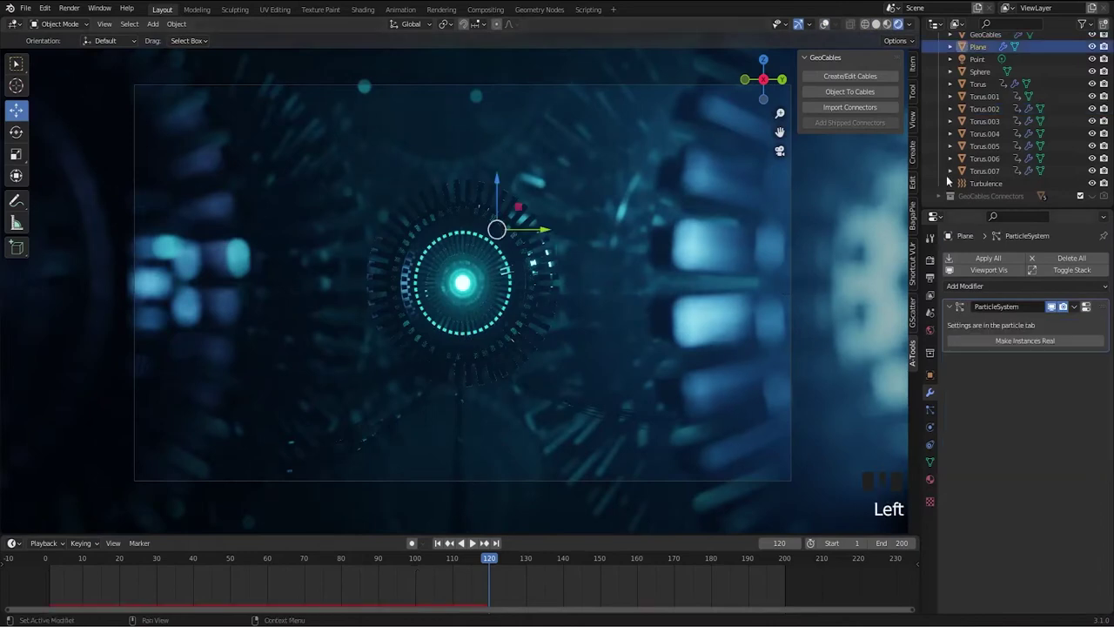
pyautogui.click(317, 87)
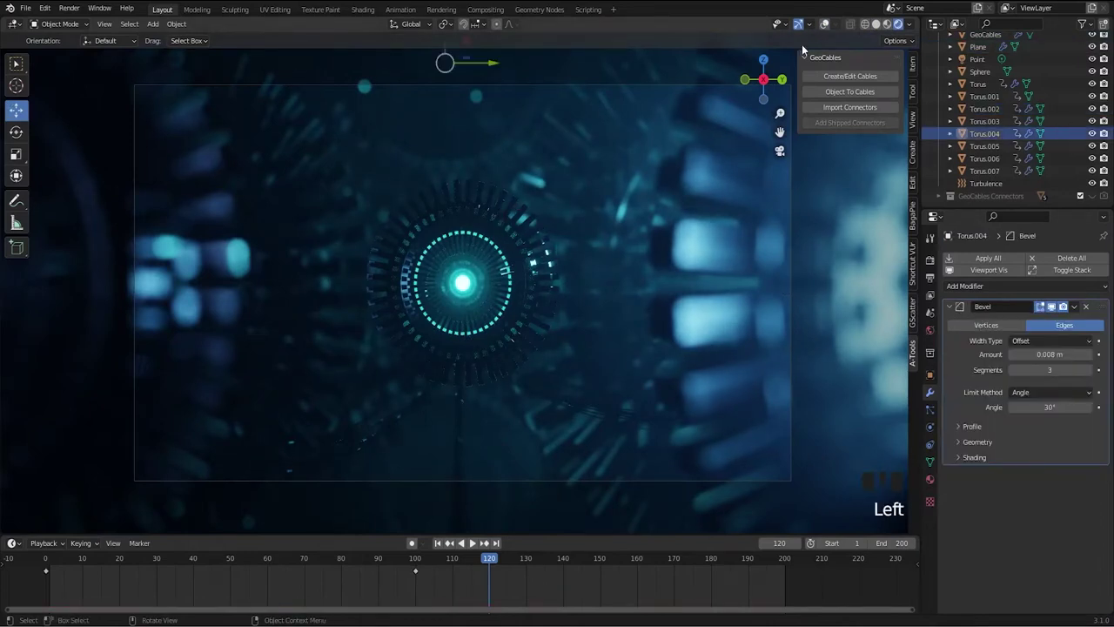
pyautogui.click(981, 97)
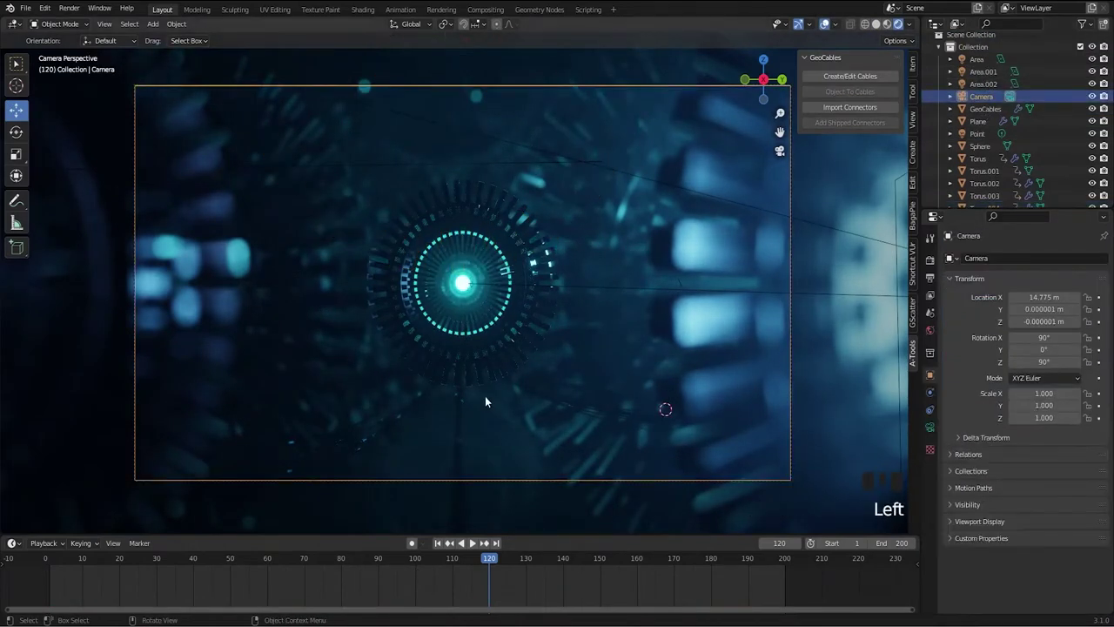
pyautogui.press('g')
pyautogui.press('z')
pyautogui.press('z')
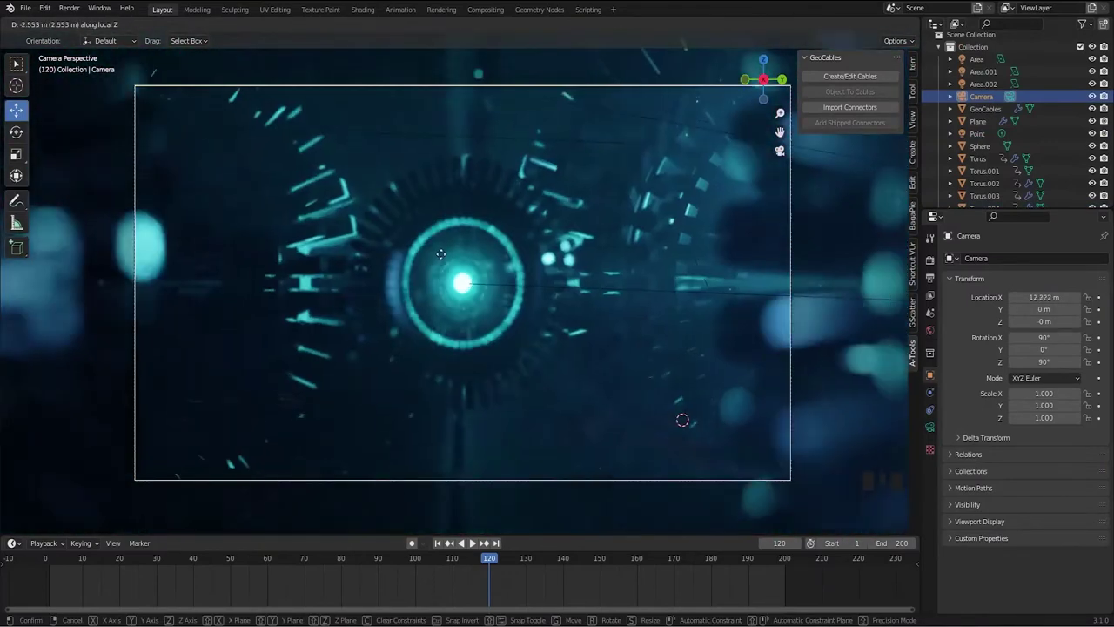
pyautogui.click(494, 352)
# - At frame 0, move the camera along its local Z to an X location of about -0.747 m and insert a keyframe
pyautogui.press('g')
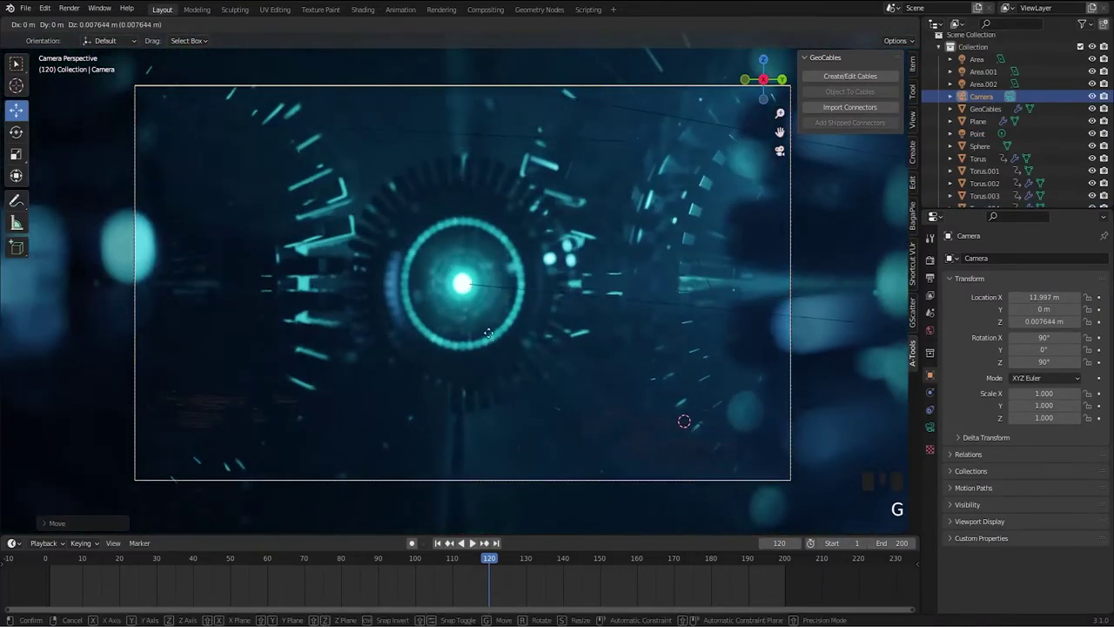
pyautogui.rightClick(492, 359)
pyautogui.moveTo(416, 557); pyautogui.dragTo(44, 611)
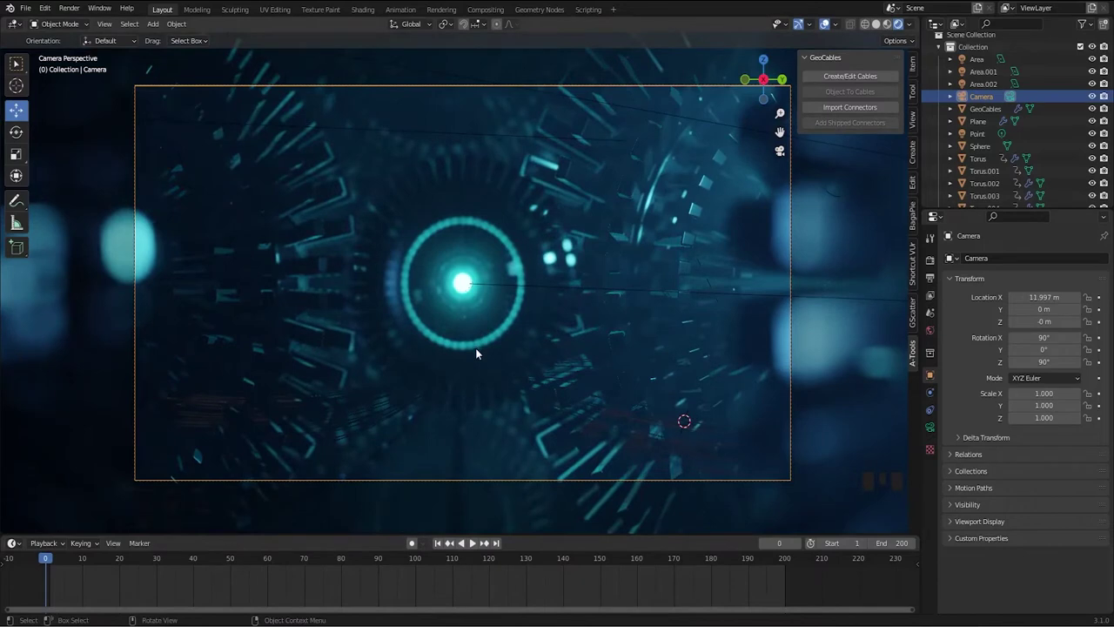
pyautogui.press('g')
pyautogui.press('z')
pyautogui.press('z')
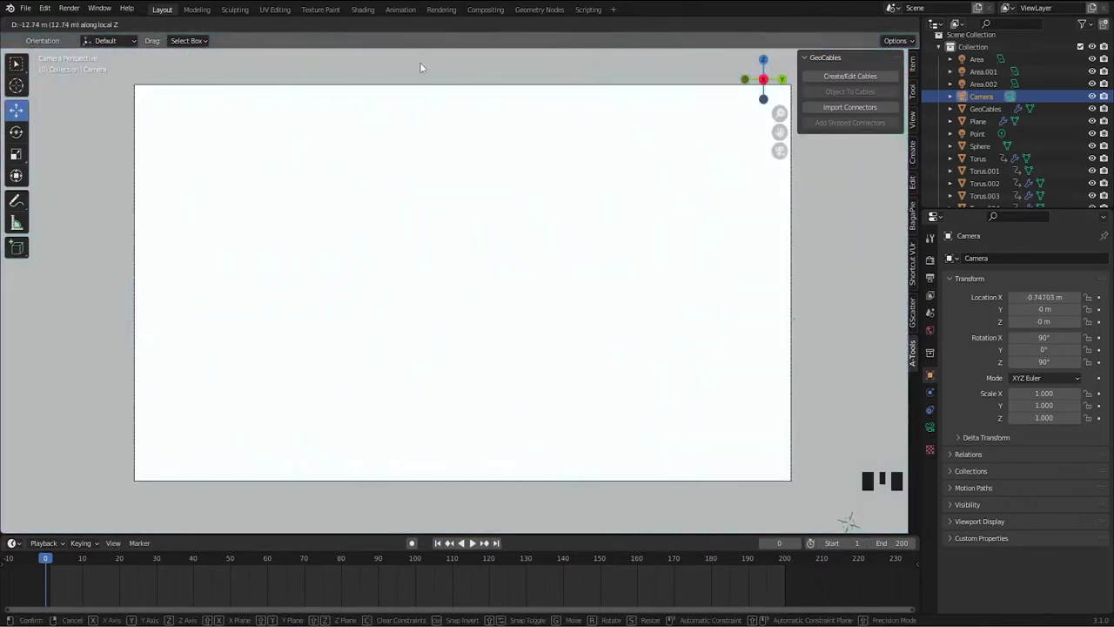
pyautogui.click(930, 427)
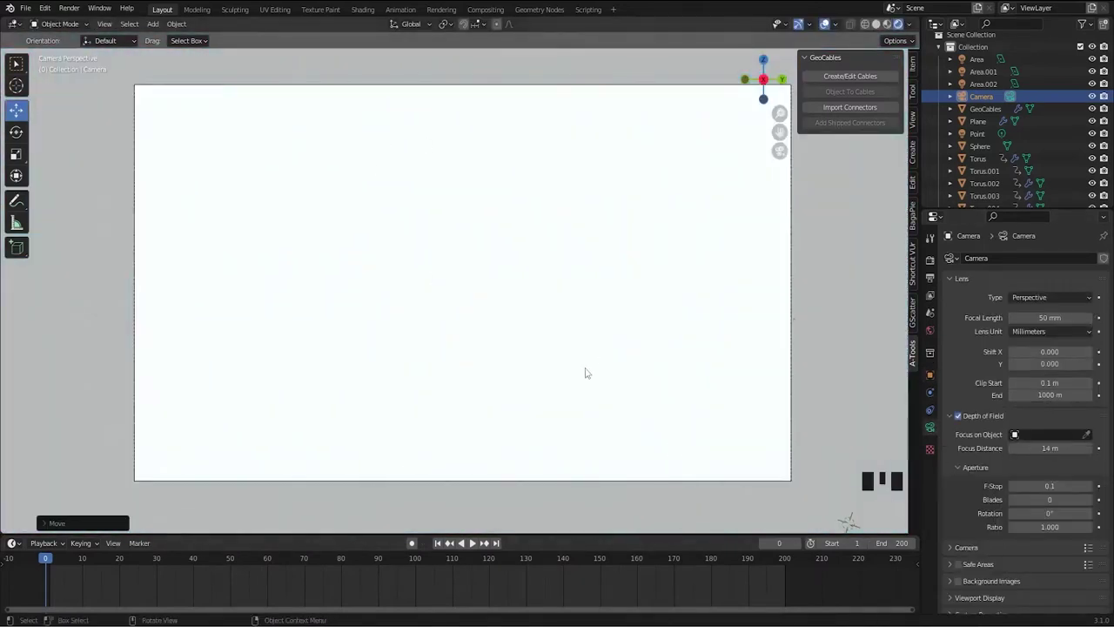
pyautogui.press('i')
pyautogui.click(579, 308)
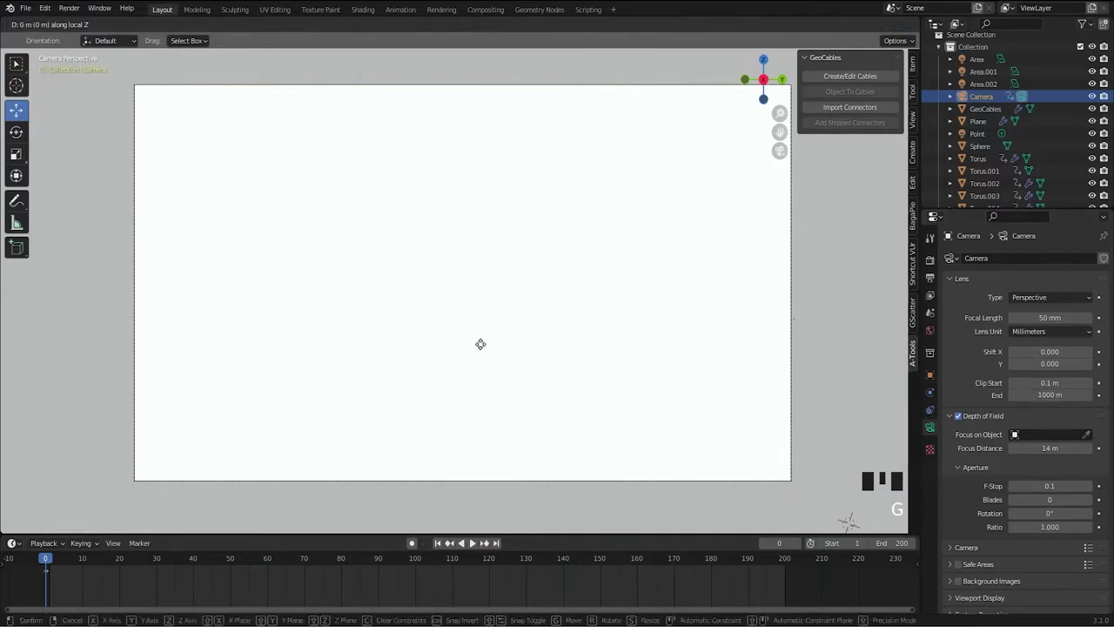
pyautogui.rightClick(485, 381)
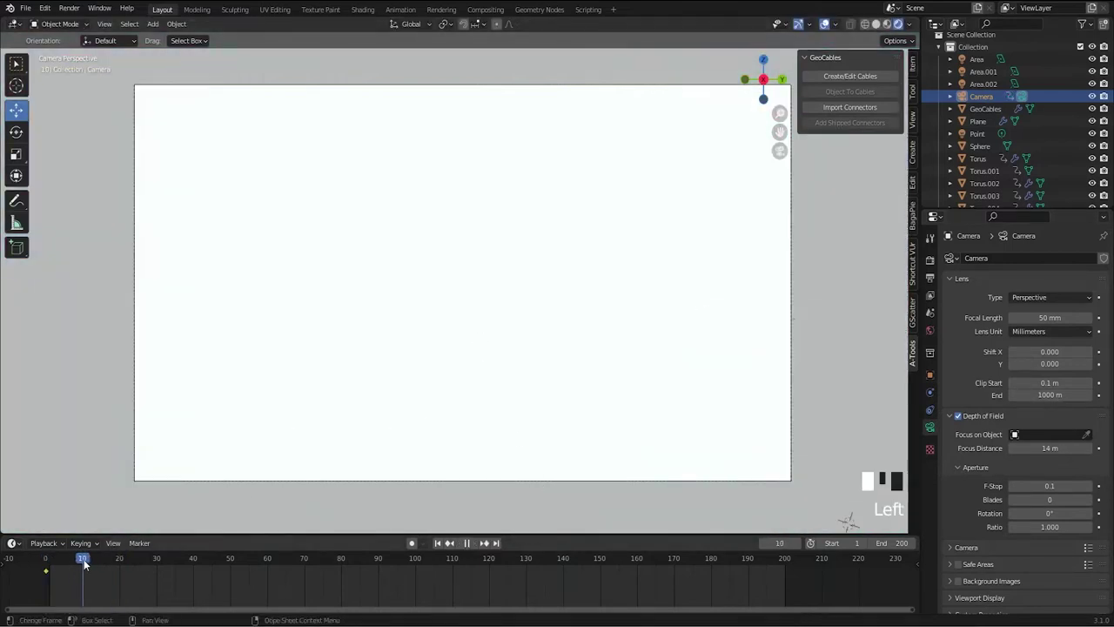
pyautogui.press('g')
pyautogui.middleClick(470, 343)
pyautogui.rightClick(473, 388)
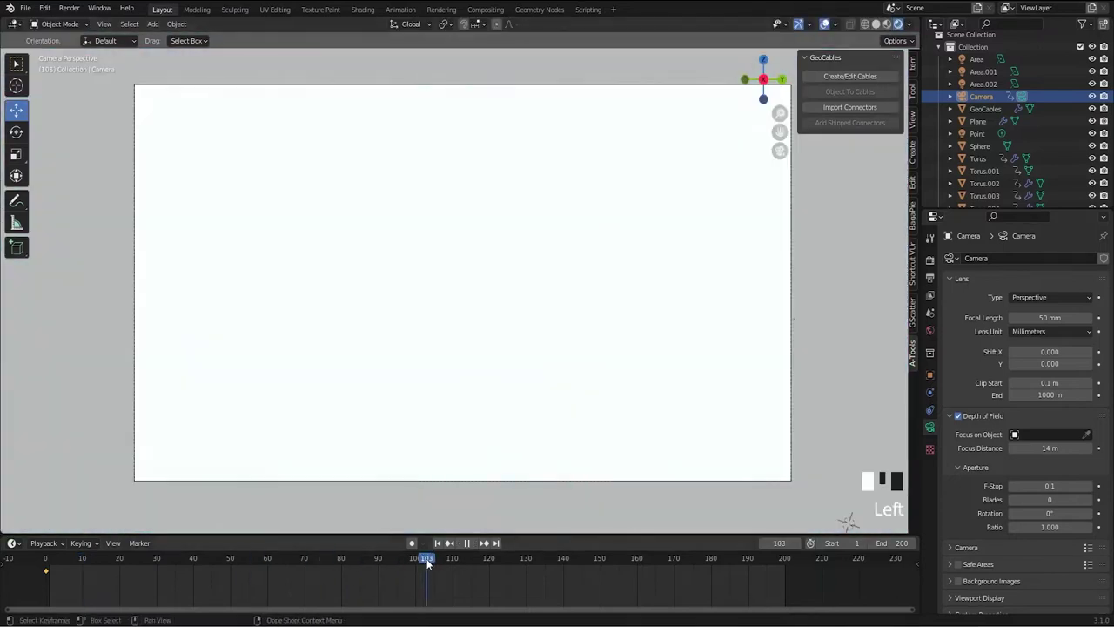
# - At frame 100, move the camera back about 14.9 m along its local Z and insert a keyframe
pyautogui.click(478, 304)
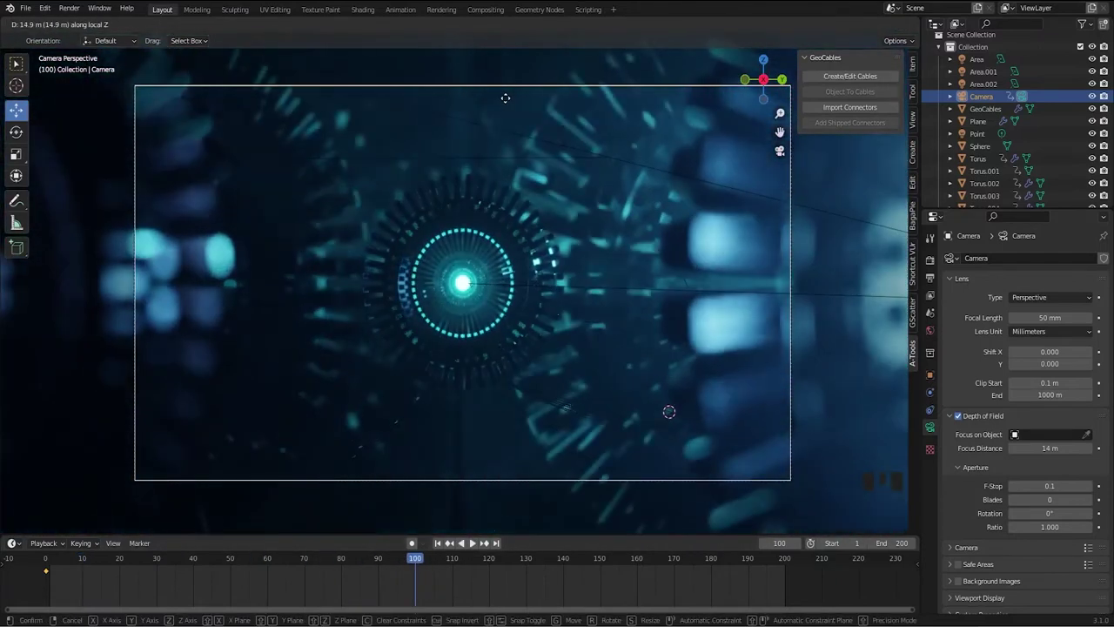
pyautogui.press('i')
pyautogui.click(655, 315)
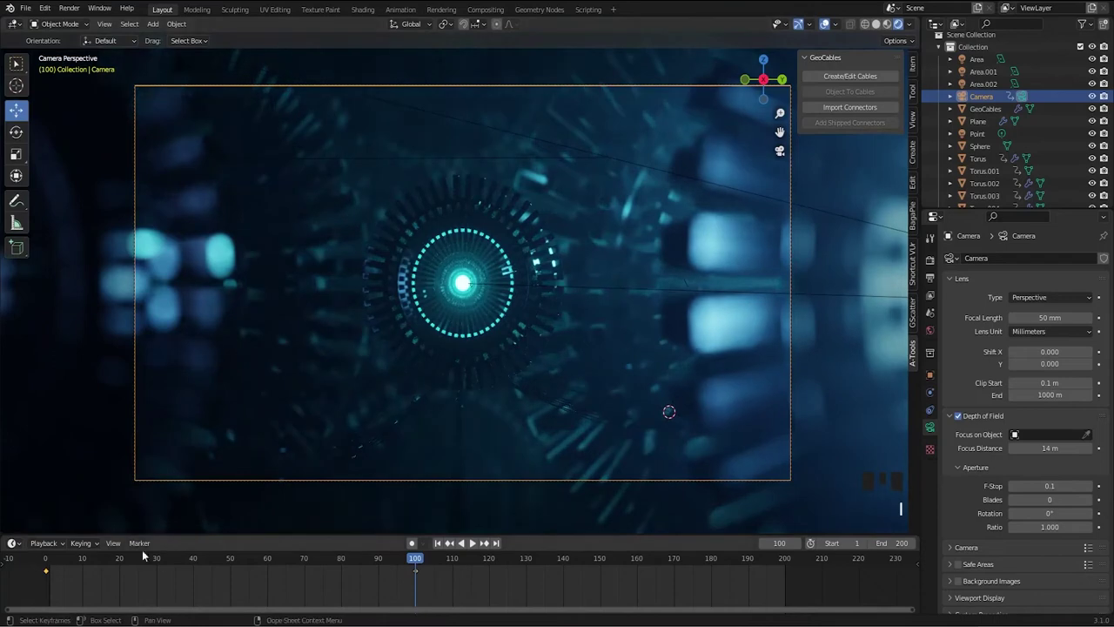
# - Play the animation from frame 0 to check the camera's pull-back from the glowing sphere
pyautogui.moveTo(58, 560); pyautogui.dragTo(43, 564)
pyautogui.press('space')
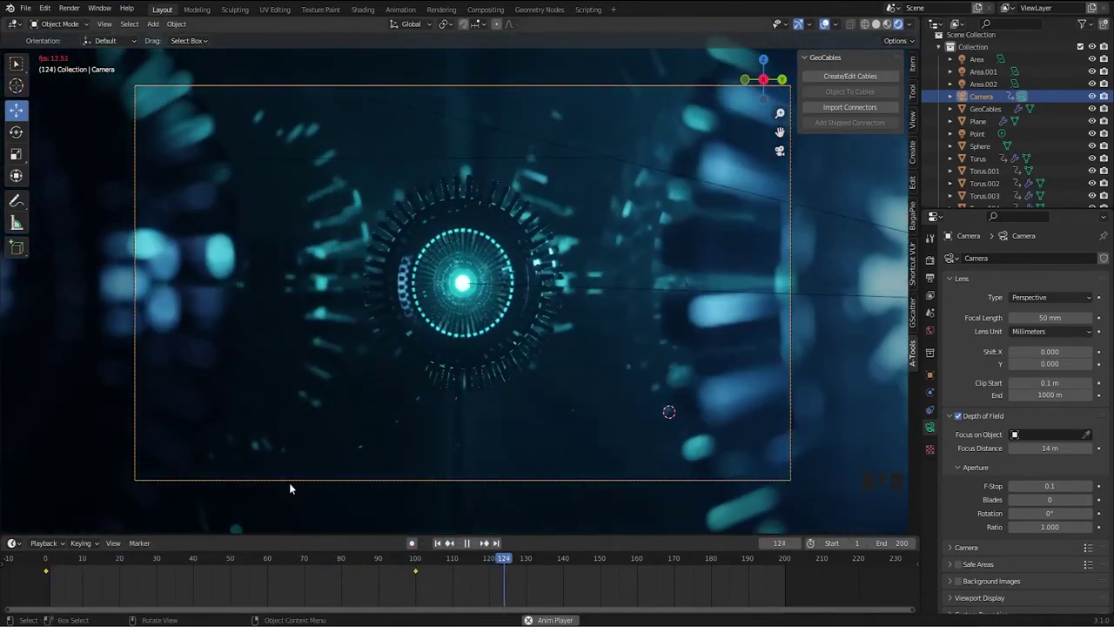
pyautogui.press('space')
pyautogui.click(430, 371)
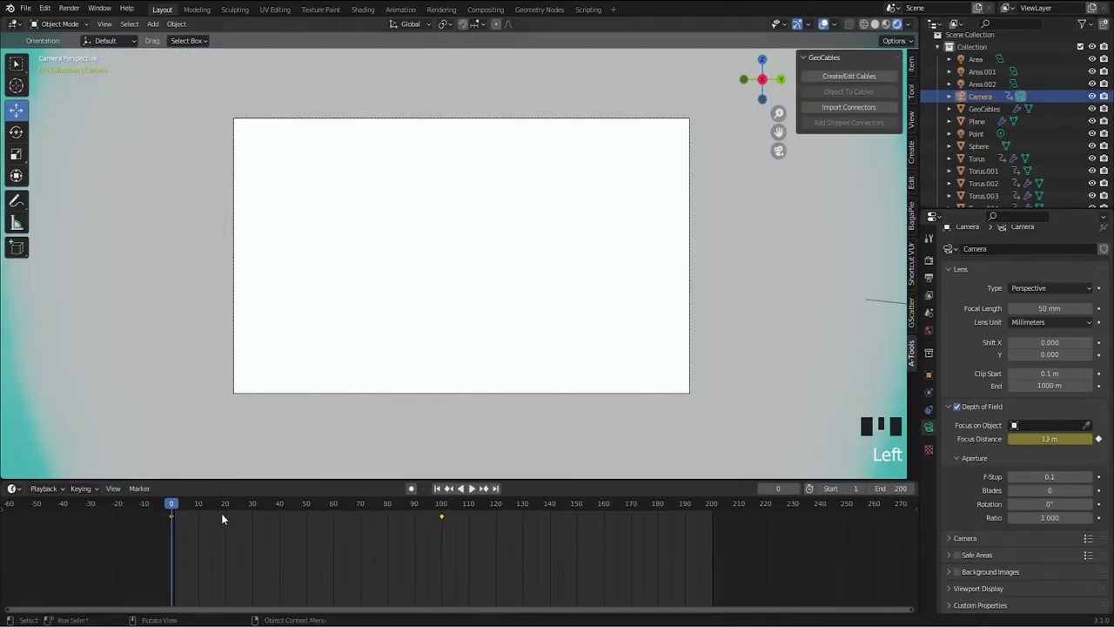
# - Keyframe the camera's depth-of-field focus distance at 1.6 m on frame 10, and add another focus distance keyframe on frame 20
pyautogui.click(198, 504)
pyautogui.click(1086, 439)
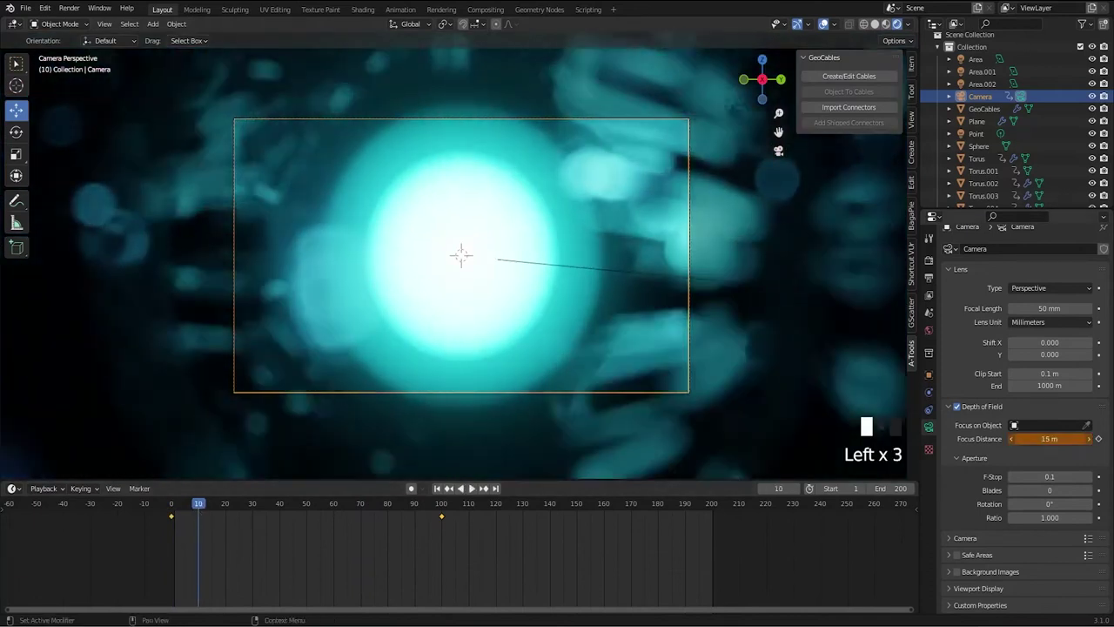
pyautogui.moveTo(1049, 438)
pyautogui.mouseDown()
pyautogui.moveTo(1015, 439)
pyautogui.moveTo(1045, 439)
pyautogui.mouseUp()
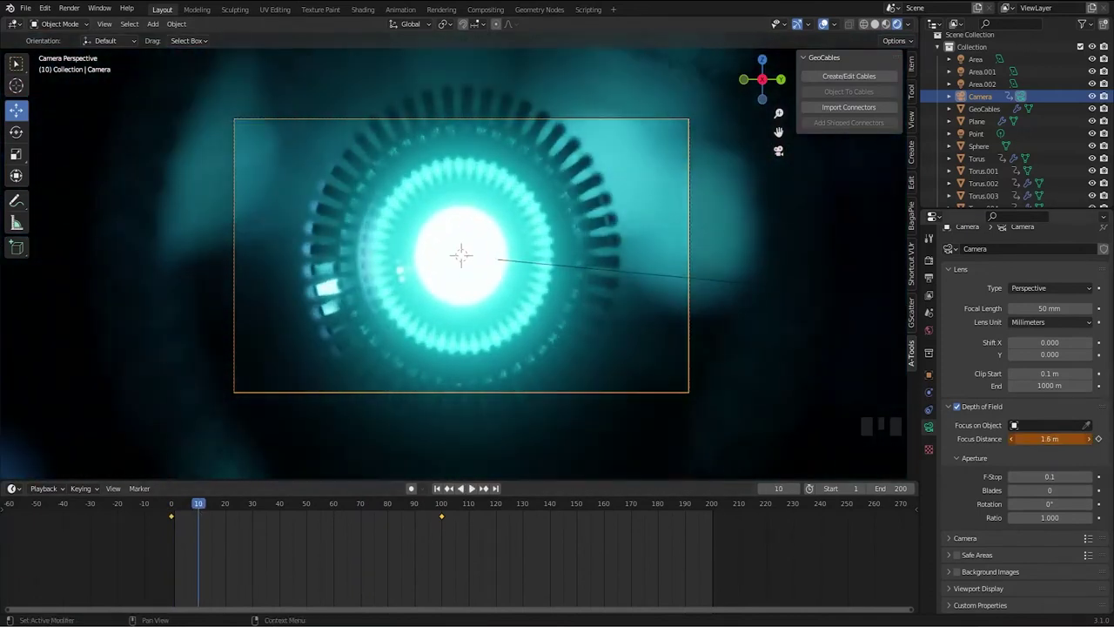
pyautogui.press('i')
pyautogui.moveTo(199, 505); pyautogui.dragTo(216, 507)
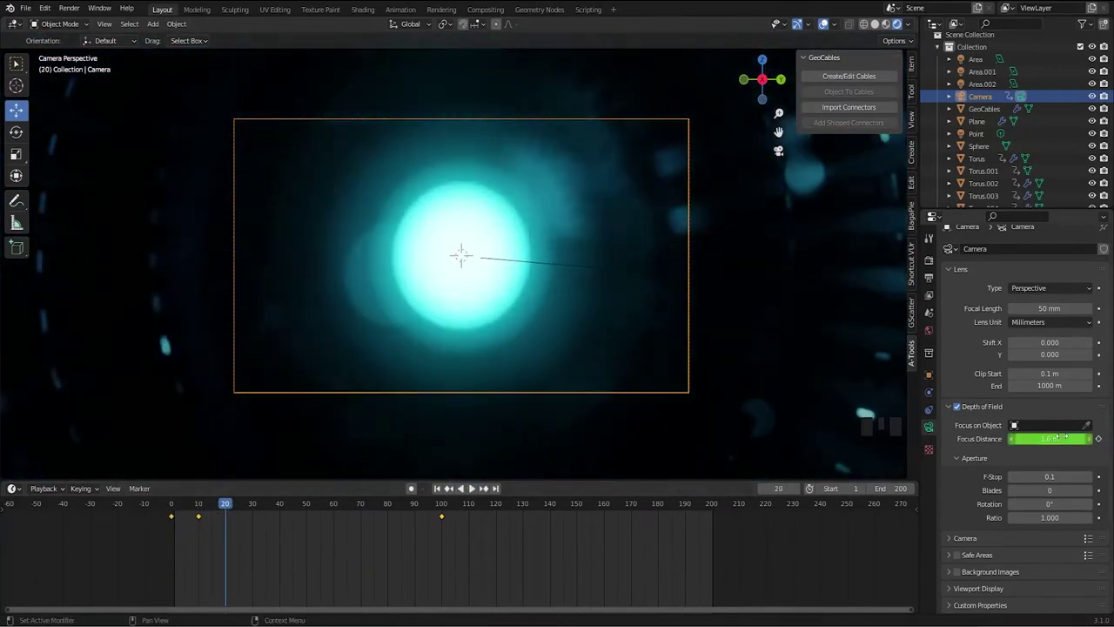
pyautogui.click(1098, 438)
# - Keyframe the camera's focus distance at about 2.9 m on frame 29 and about 4.5 m on frame 40
pyautogui.moveTo(228, 505); pyautogui.dragTo(252, 508)
pyautogui.moveTo(1052, 439); pyautogui.dragTo(1036, 439)
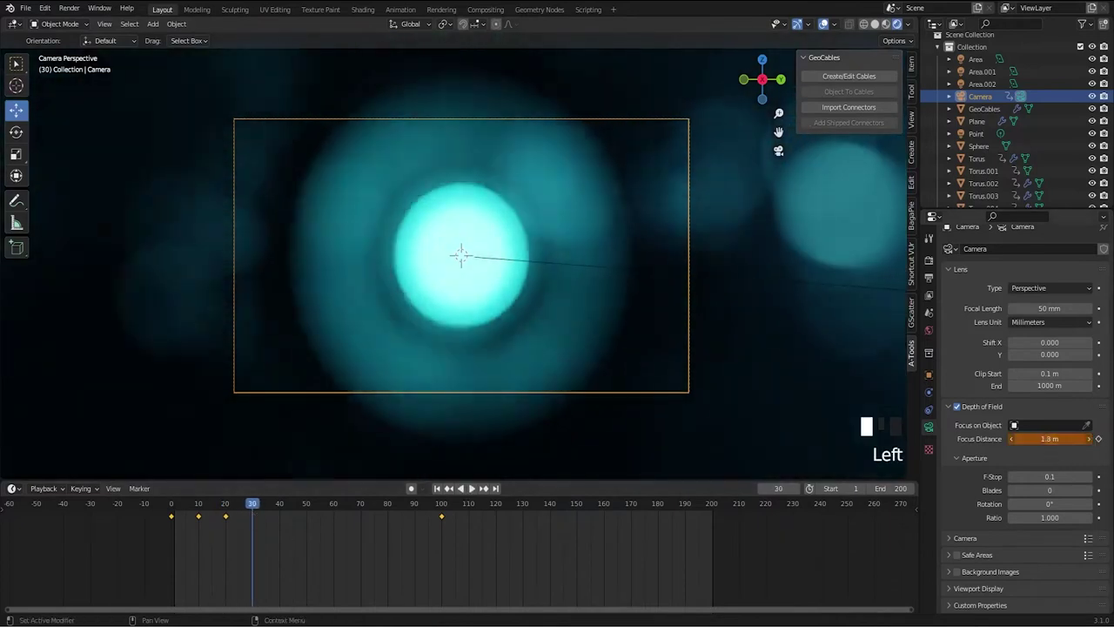
pyautogui.press('Left')
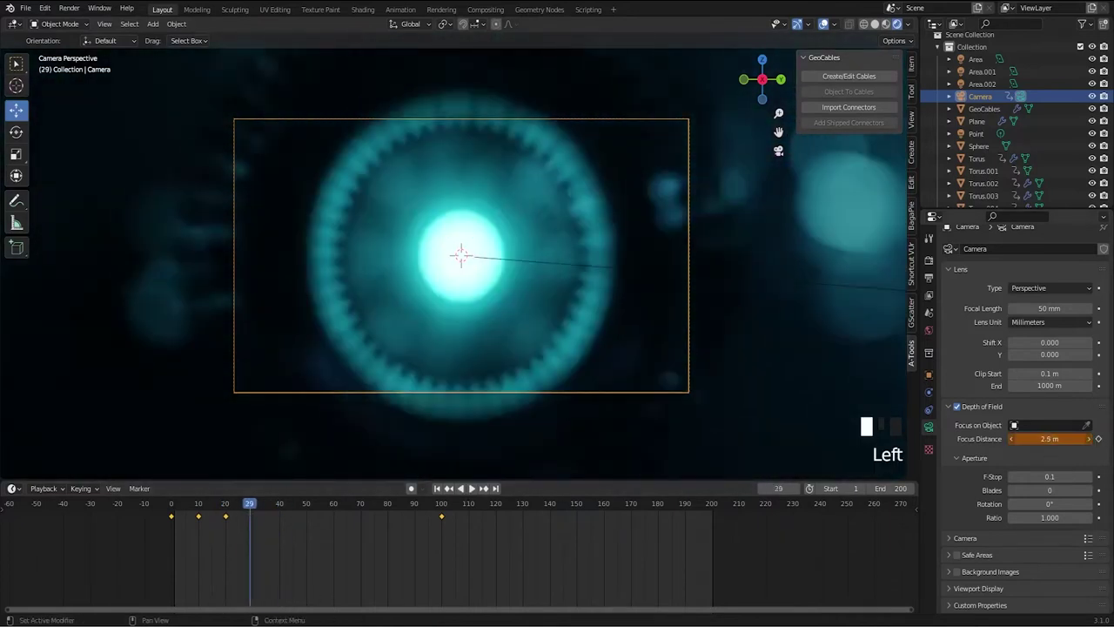
pyautogui.click(1098, 439)
pyautogui.moveTo(261, 505); pyautogui.dragTo(280, 505)
pyautogui.moveTo(1049, 438); pyautogui.dragTo(1080, 439)
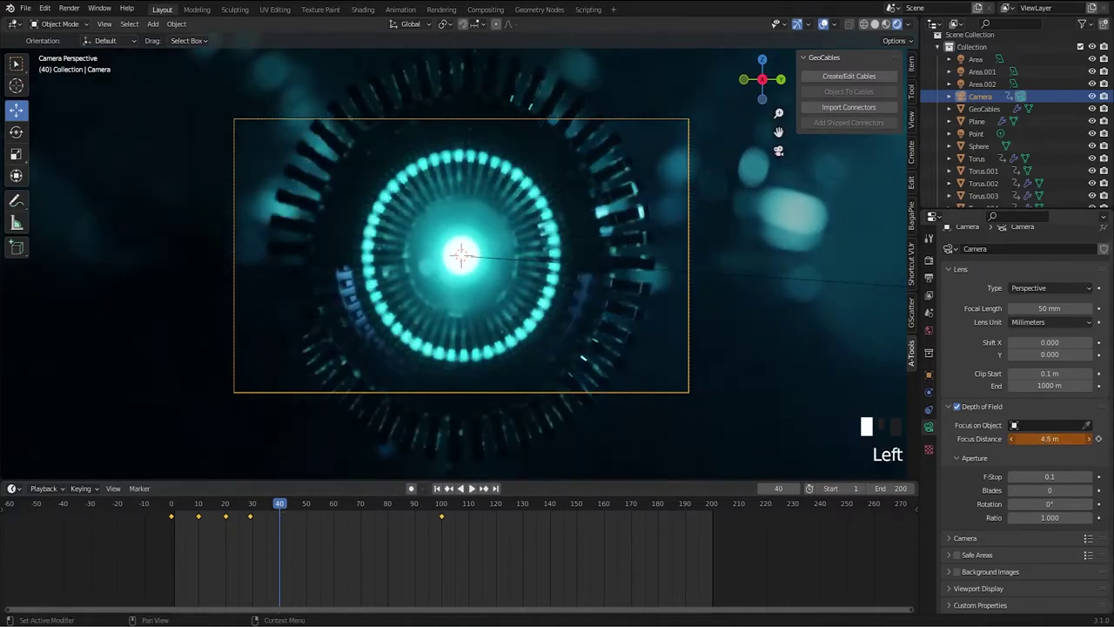
pyautogui.click(1098, 439)
# - Adjust and keyframe the camera's focus distance at frames 50, 60, 70 and 80 to keep the inner gears sharp
pyautogui.click(303, 505)
pyautogui.click(306, 505)
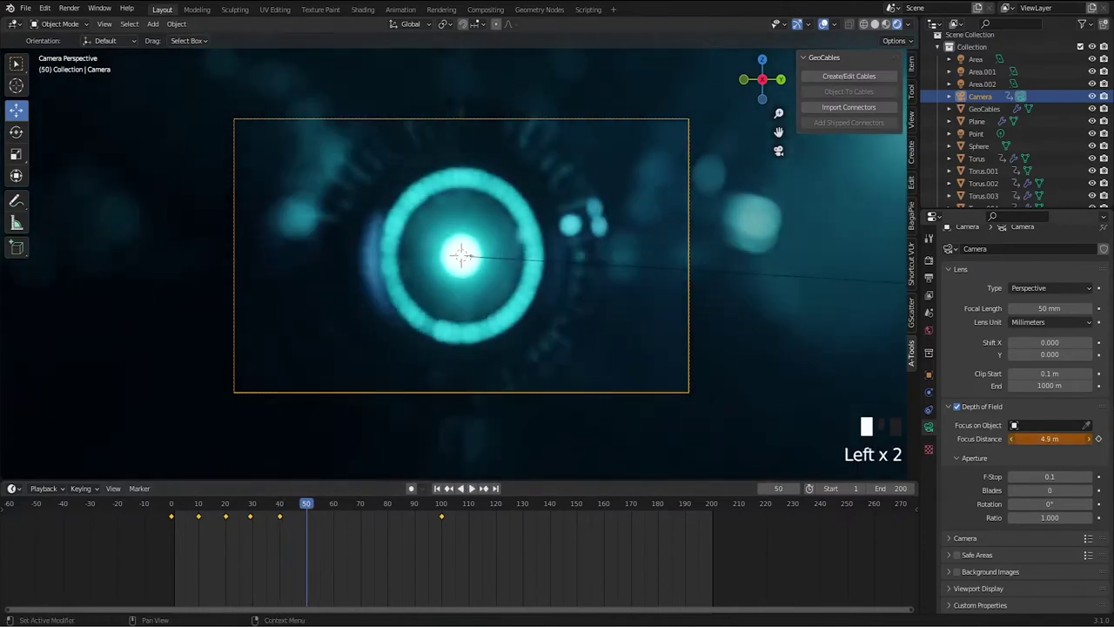
pyautogui.click(334, 506)
pyautogui.moveTo(1051, 438); pyautogui.dragTo(1089, 440)
pyautogui.click(1098, 438)
pyautogui.click(362, 508)
pyautogui.click(388, 507)
pyautogui.click(1099, 439)
# - Keyframe a focus distance of about 12 m on frame 90 and adjust the focus distance at frame 100
pyautogui.click(416, 509)
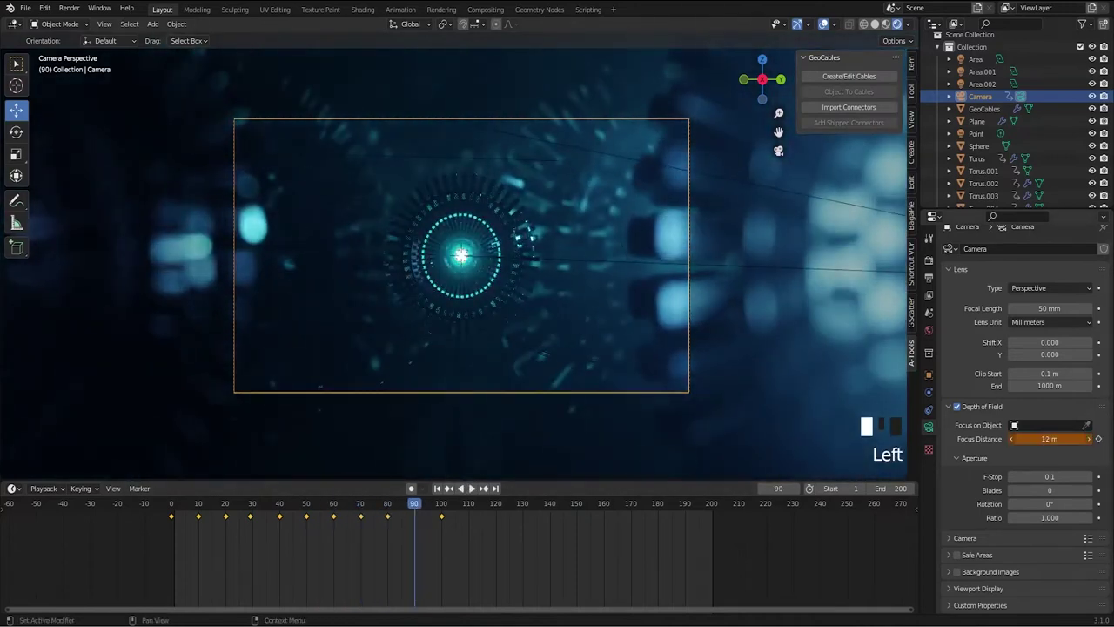
pyautogui.click(441, 509)
pyautogui.scroll(9, 504, 288)
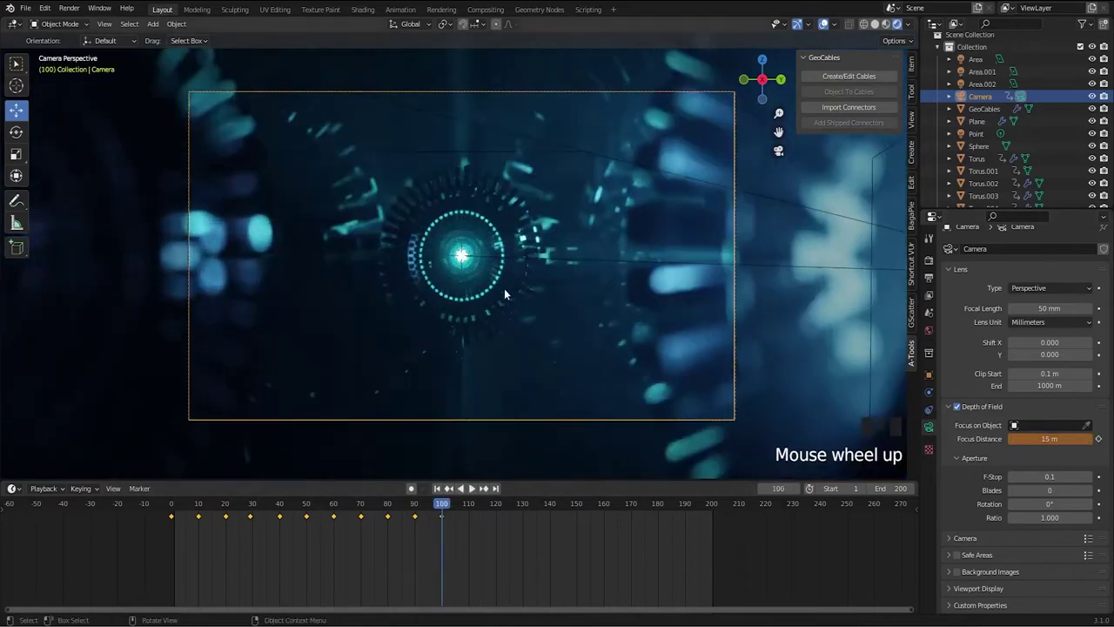
pyautogui.moveTo(1054, 440); pyautogui.dragTo(1037, 440)
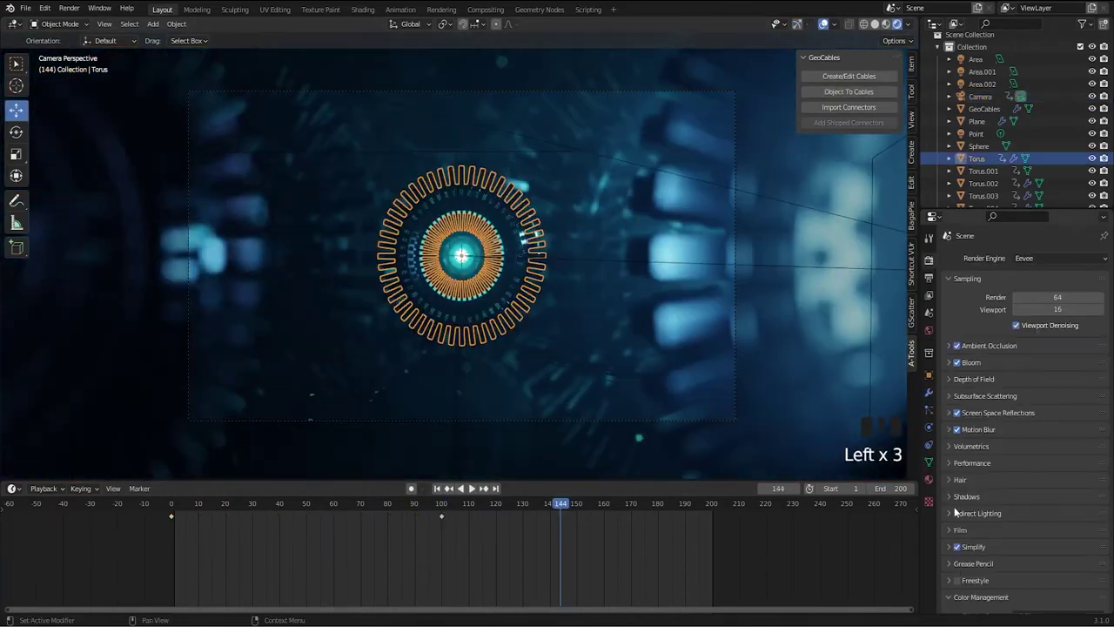
# - Set the Eevee volumetrics tile size to 2 px and the render samples to 120
pyautogui.click(949, 449)
pyautogui.moveTo(1067, 491); pyautogui.dragTo(1027, 508)
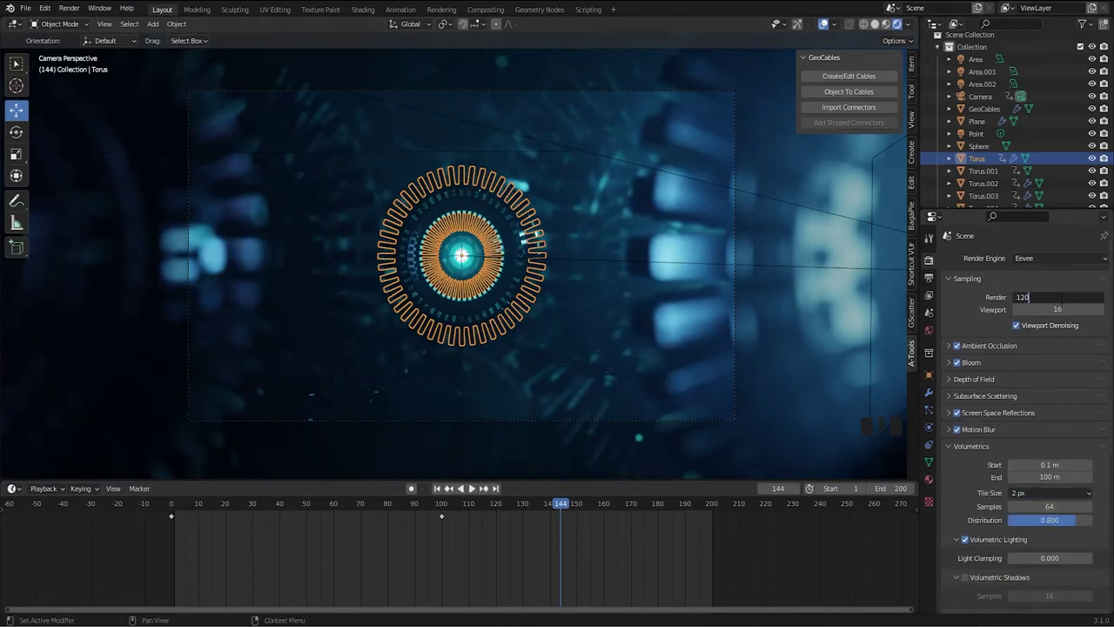
pyautogui.press('Return')
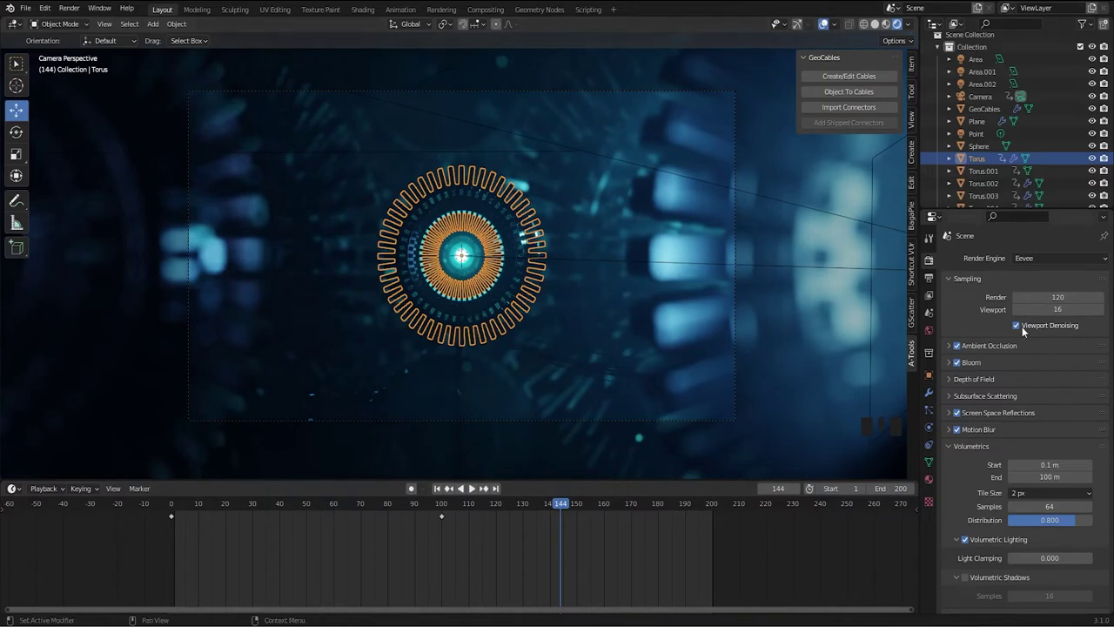
pyautogui.scroll(-4, 1019, 348)
pyautogui.click(947, 344)
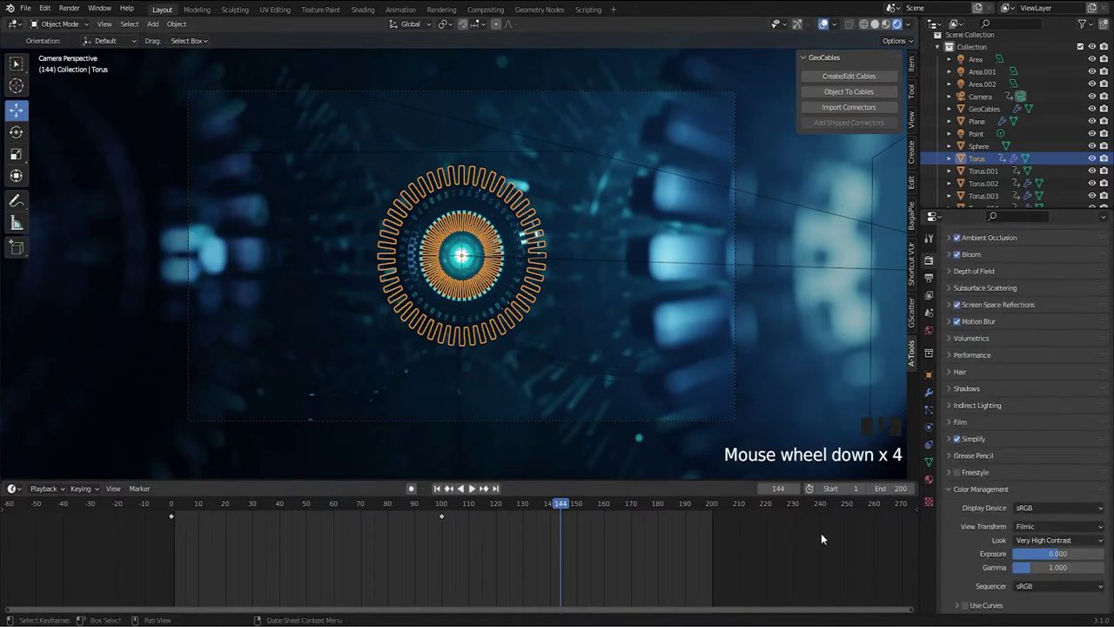
pyautogui.click(946, 489)
pyautogui.click(820, 577)
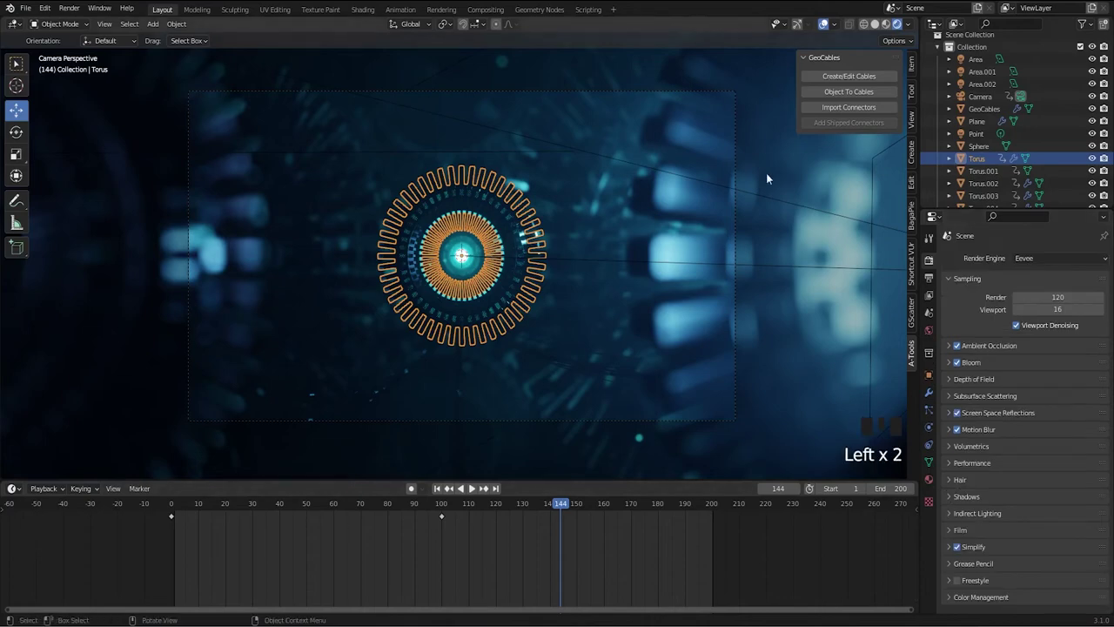
# - Hide the sidebar and viewport overlays and play the animation from frame 0 to review the camera move
pyautogui.press('n')
pyautogui.click(172, 504)
pyautogui.press('space')
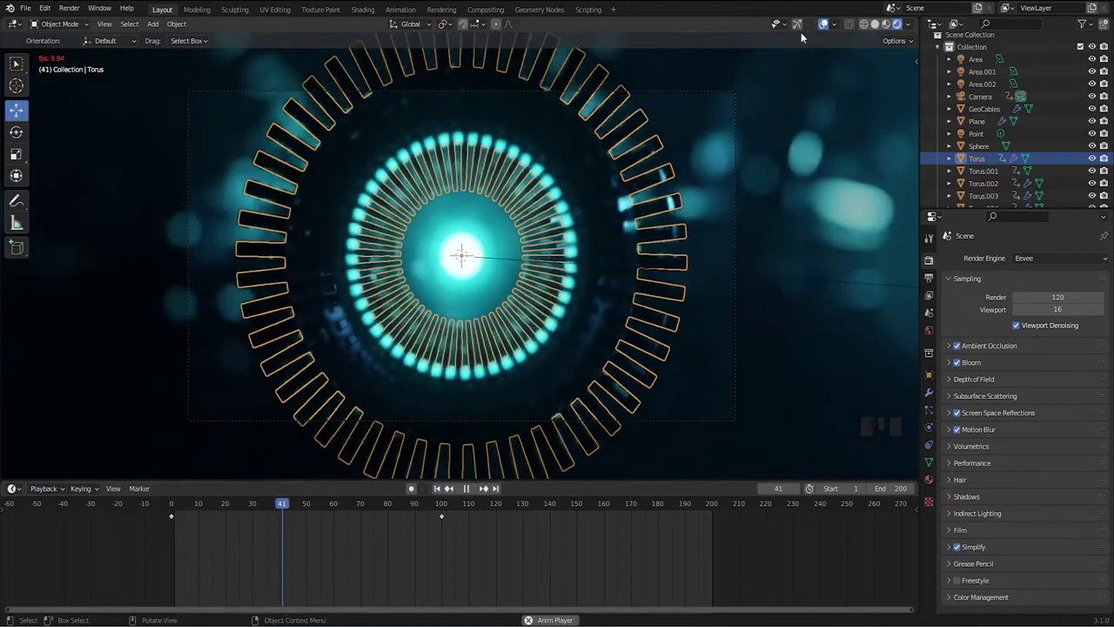
pyautogui.click(823, 24)
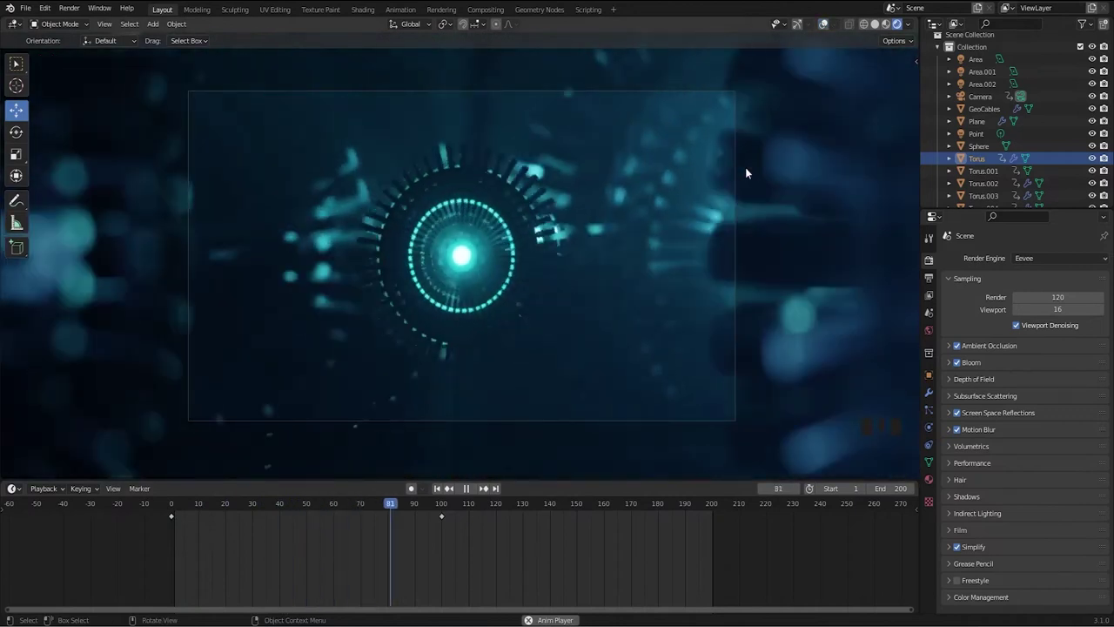